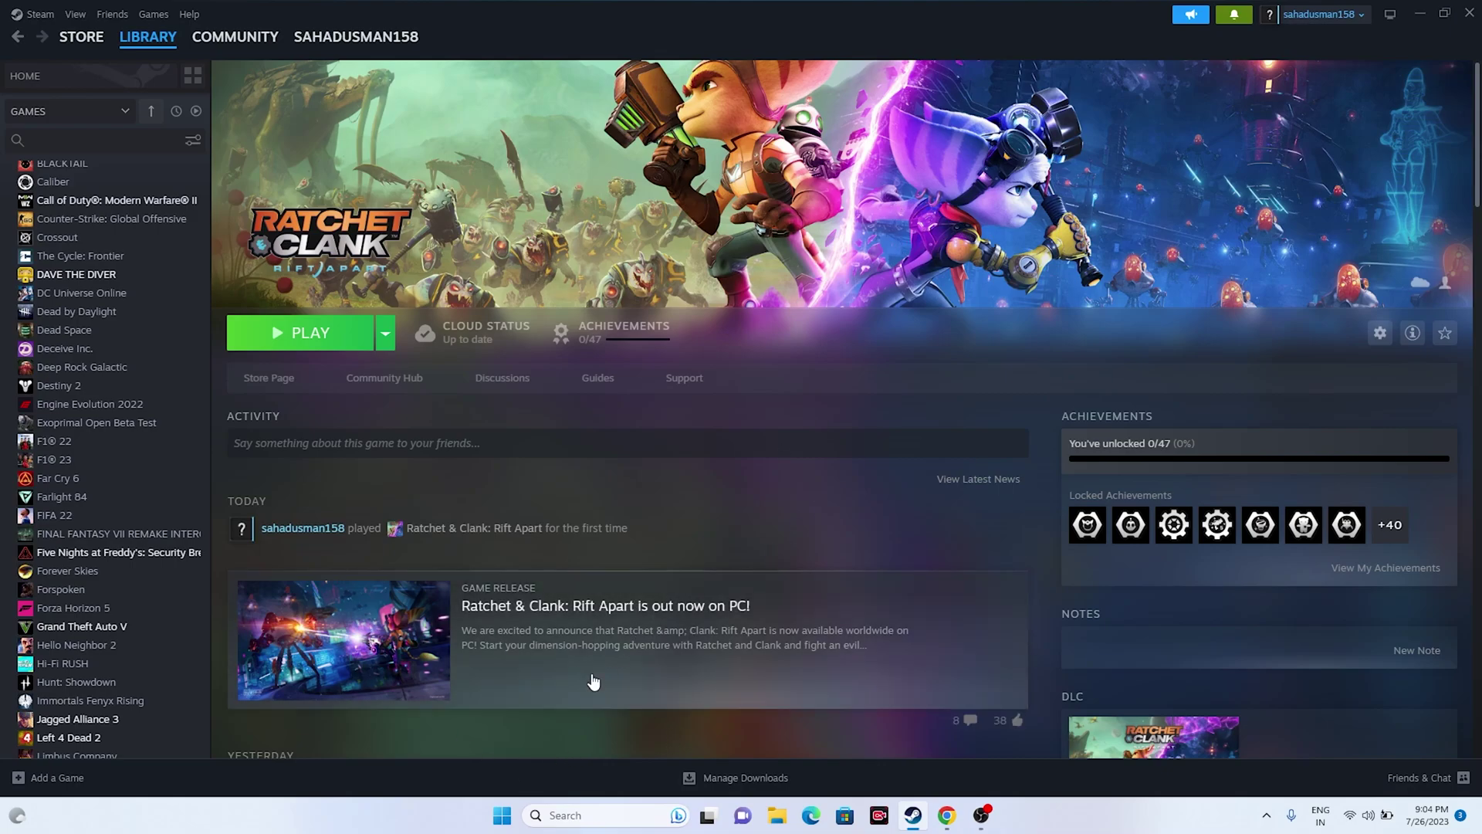
- Bring up the Windows power options to reach the Restart command
left_click(502, 818)
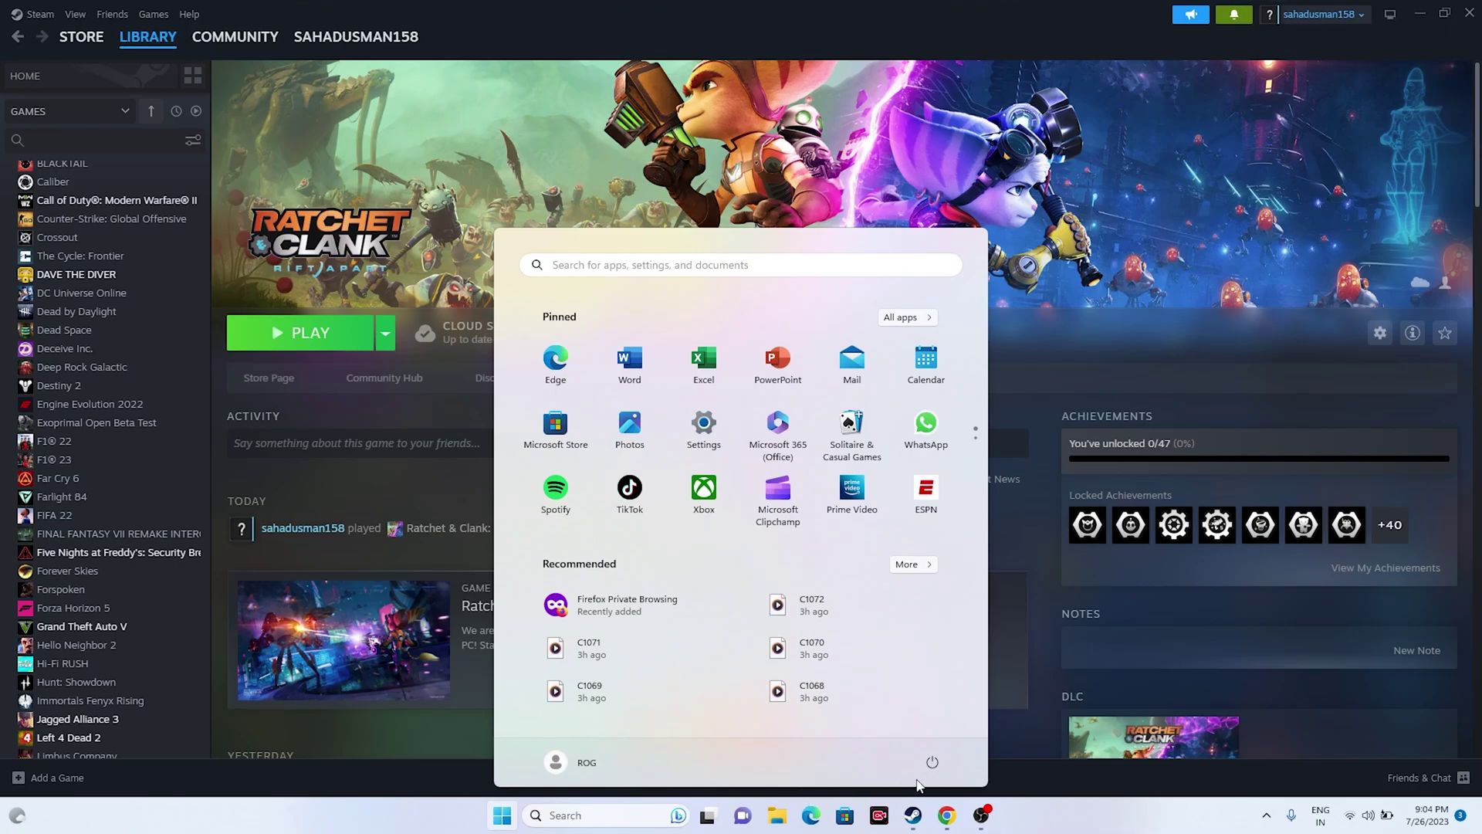
left_click(932, 763)
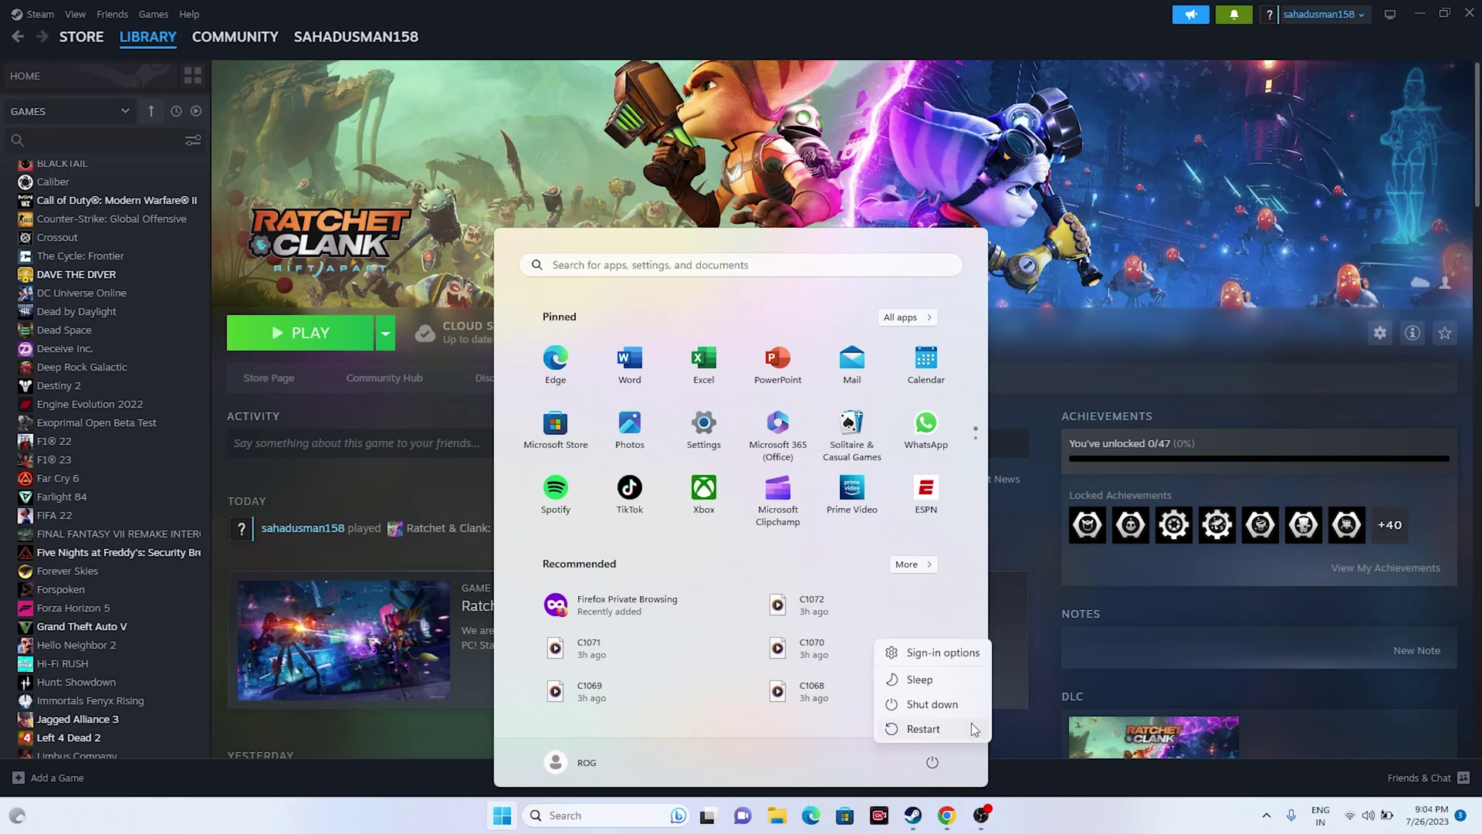
left_click(922, 729)
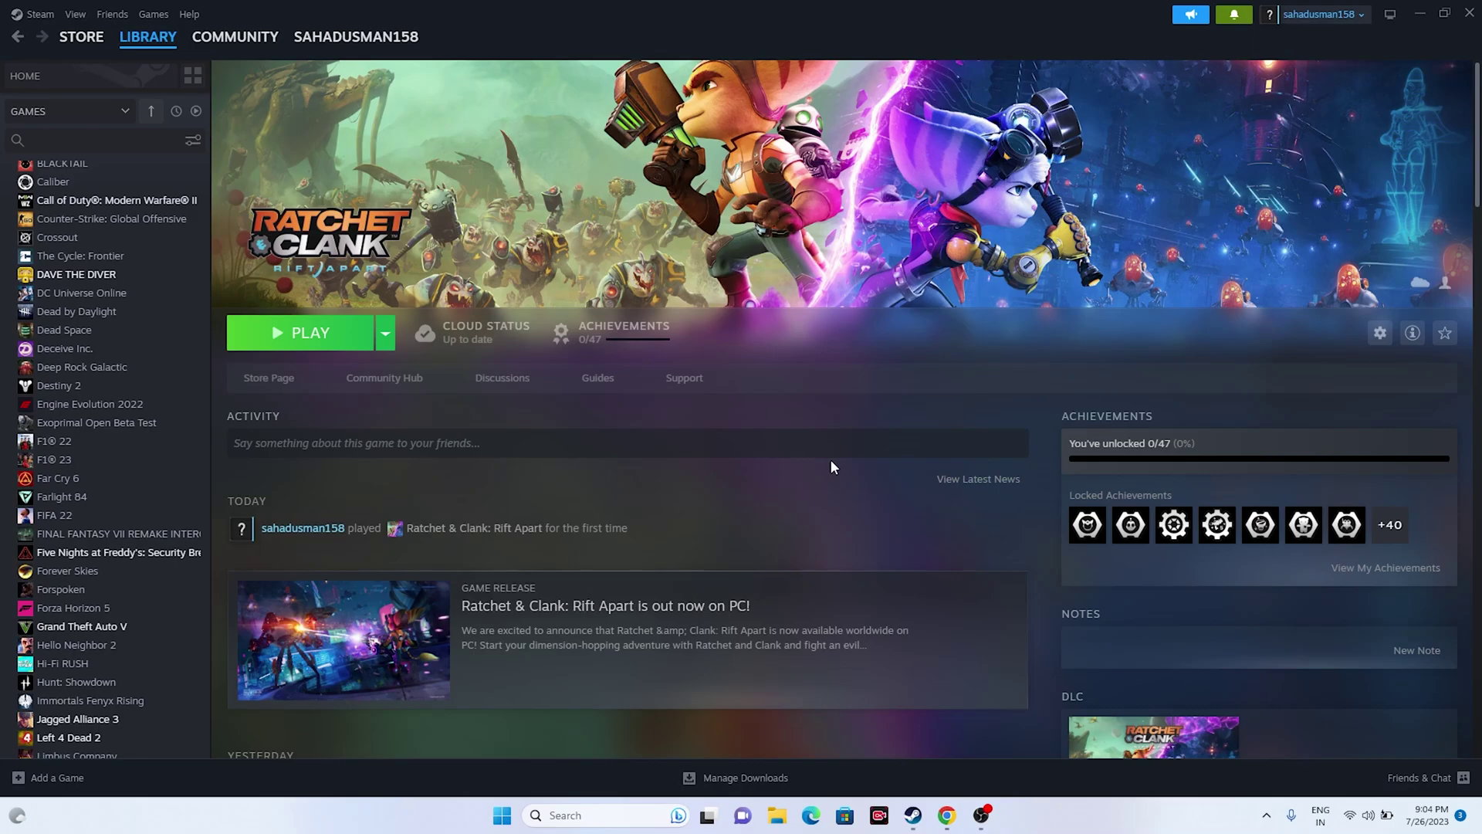
- Start verifying the integrity of the installed files of Ratchet & Clank: Rift Apart and close its properties window
scroll(116, 241, "down", 6)
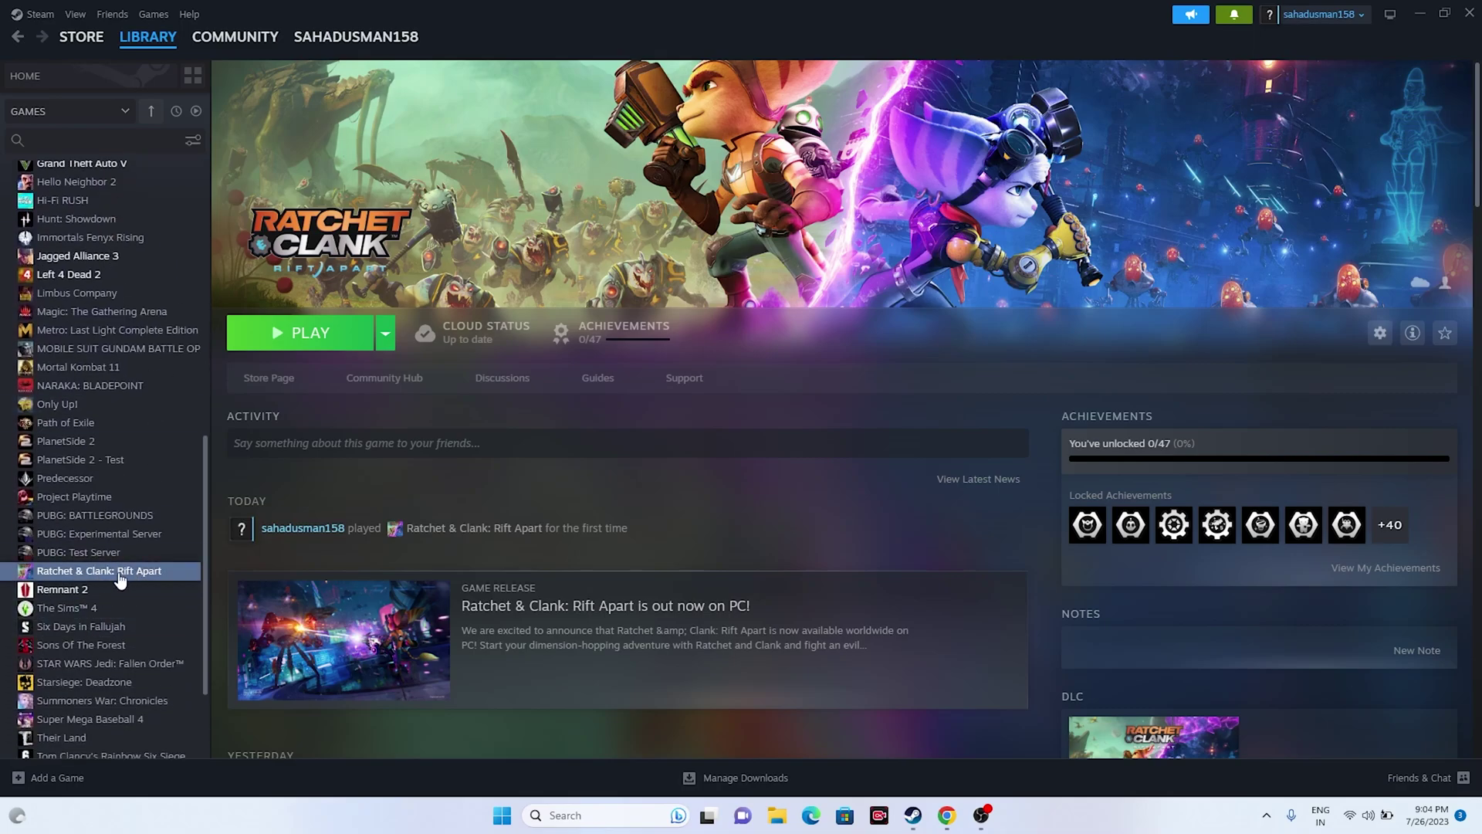
right_click(118, 573)
left_click(154, 692)
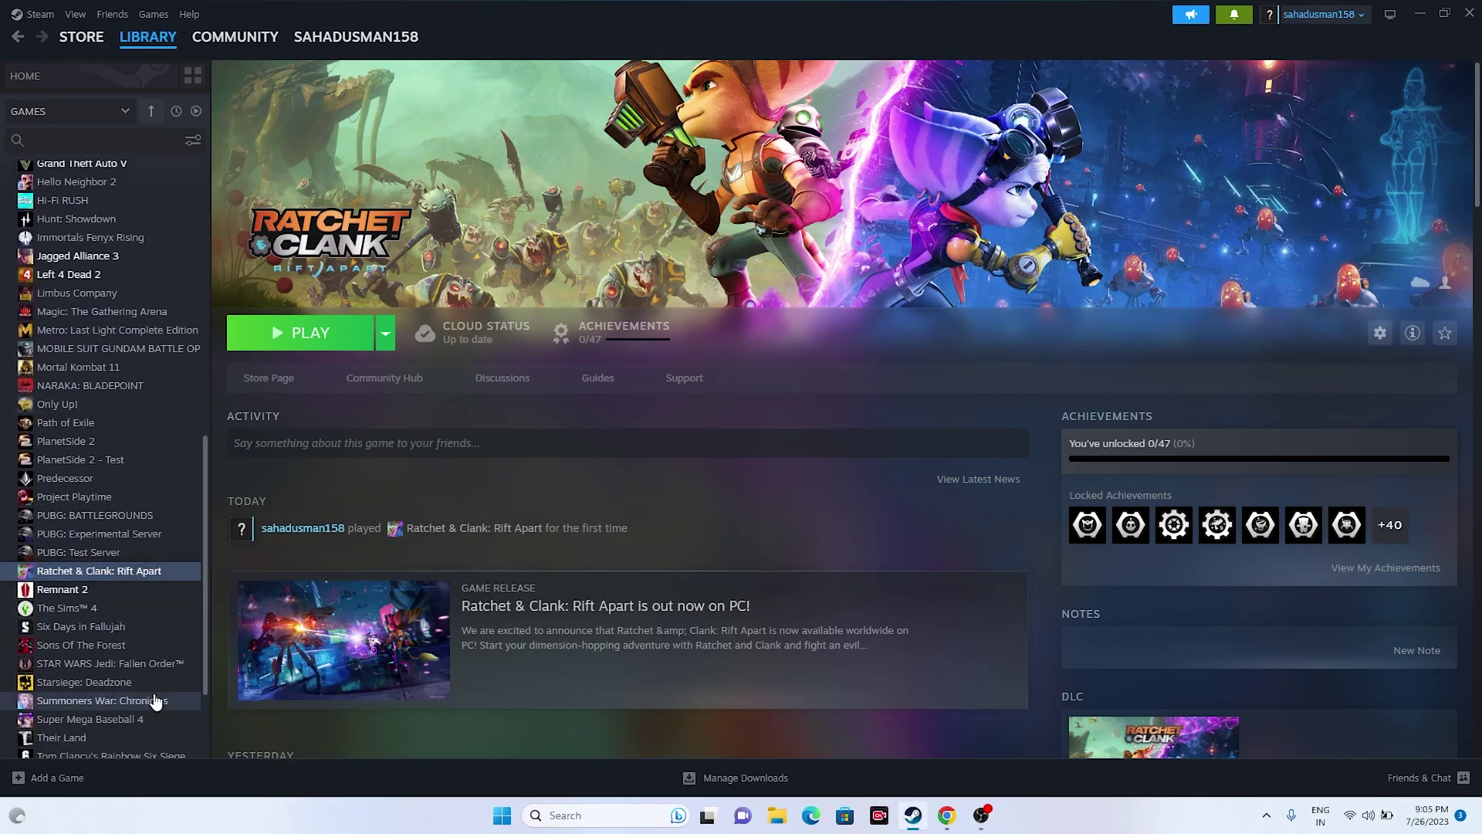
left_click(488, 352)
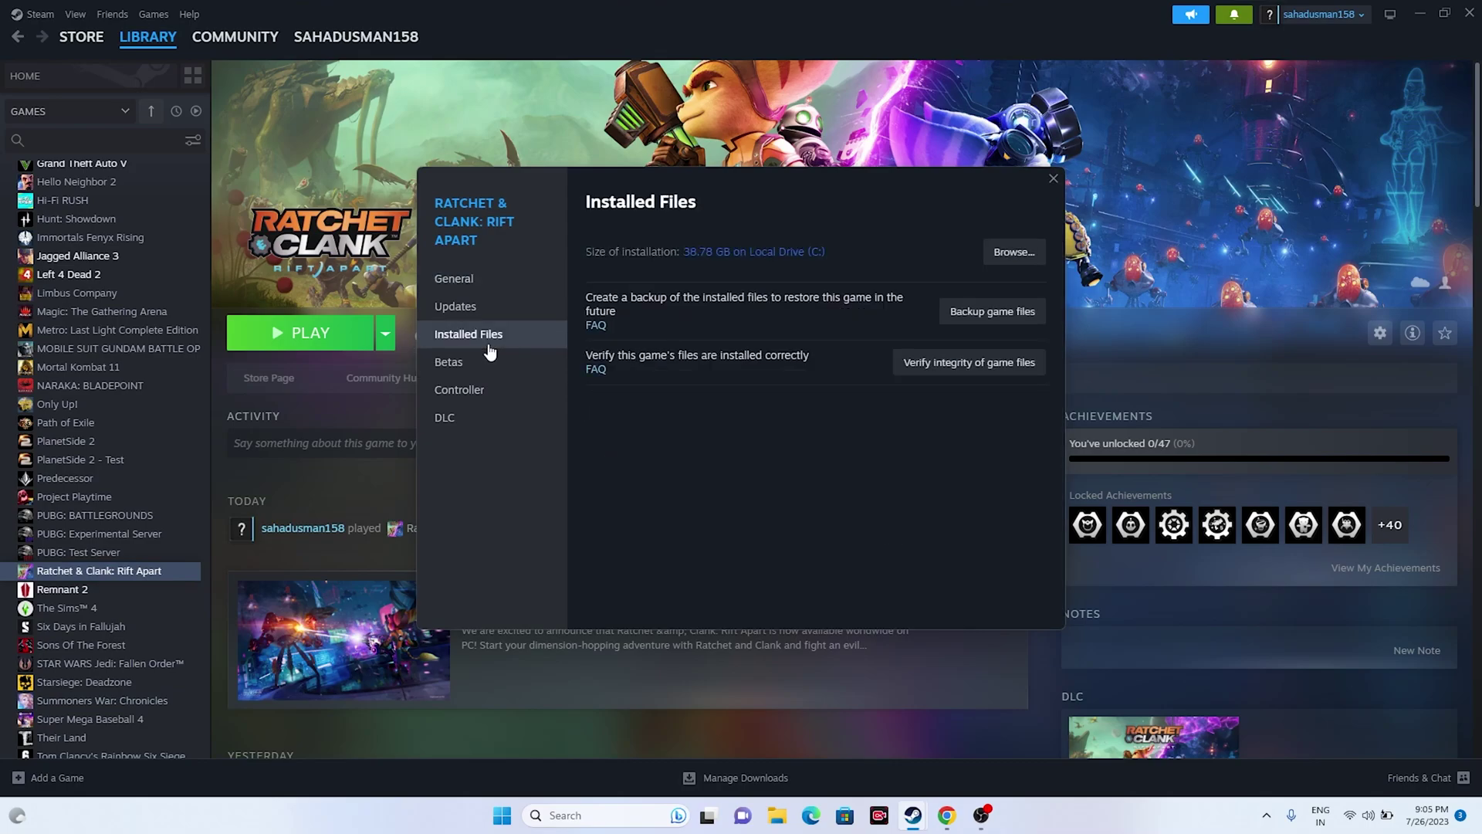
left_click(979, 365)
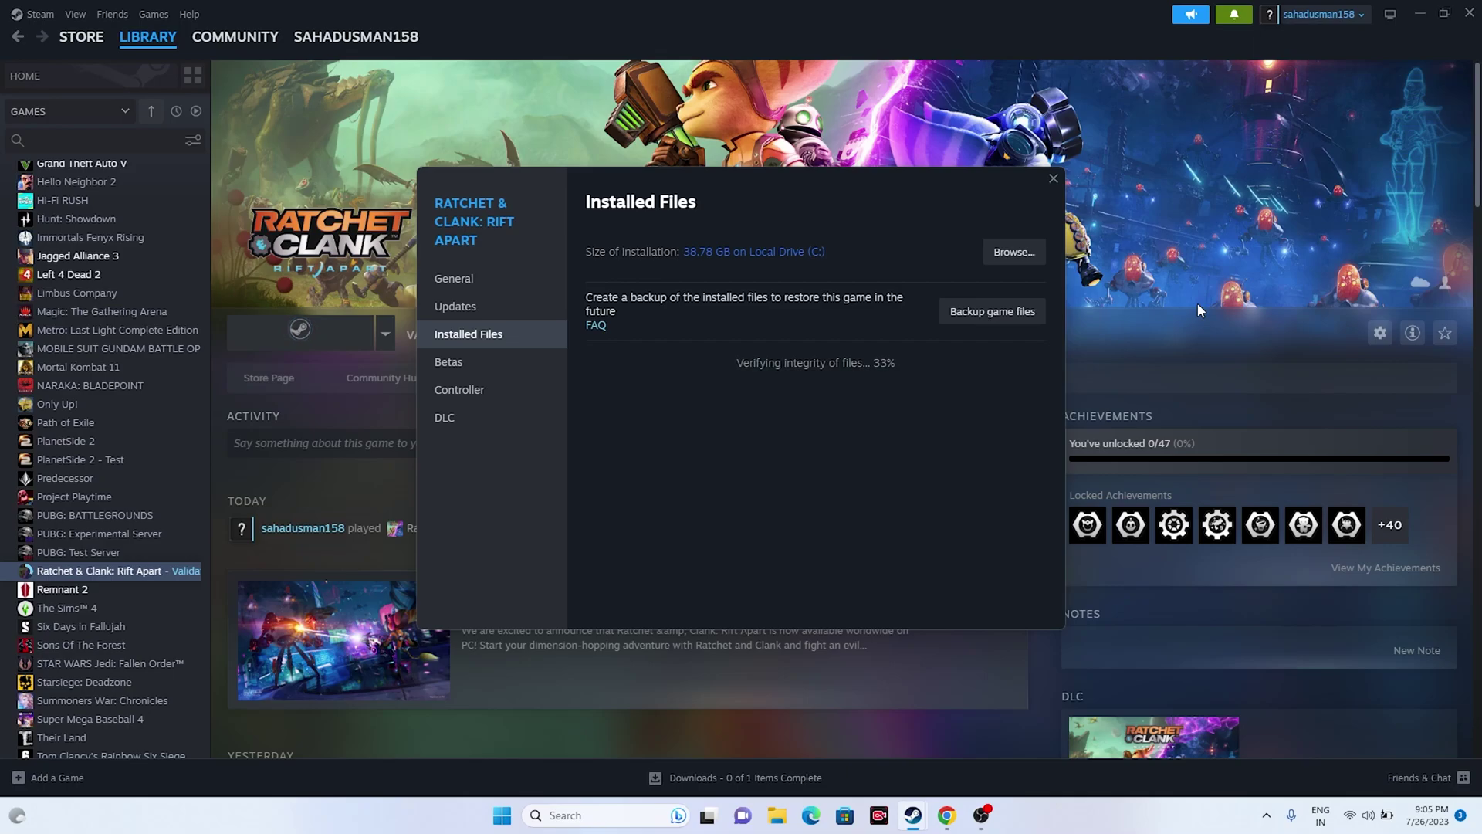
left_click(1164, 330)
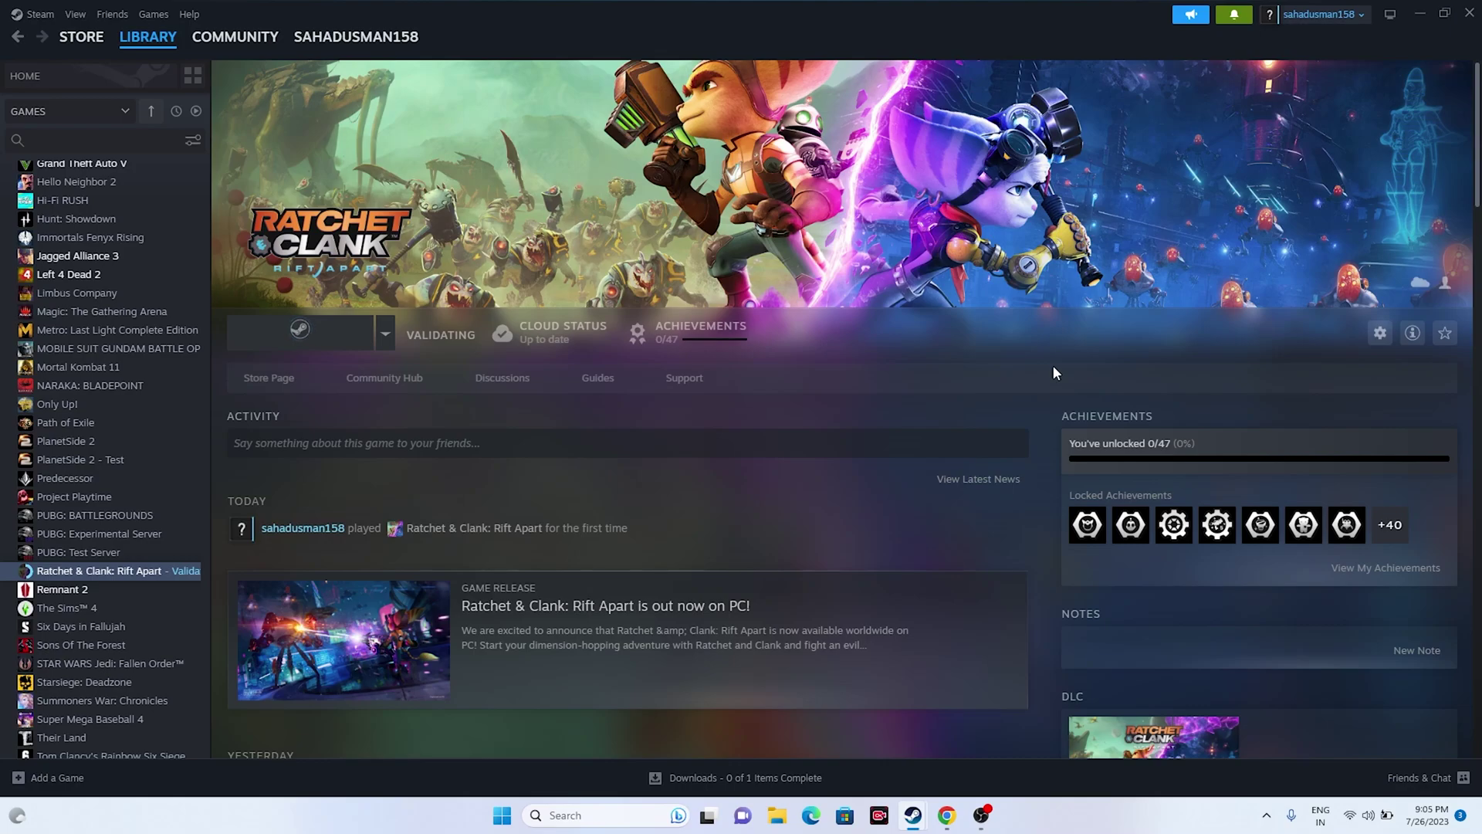
- Browse to the local installation folder of Ratchet & Clank: Rift Apart from its installed files properties
right_click(44, 575)
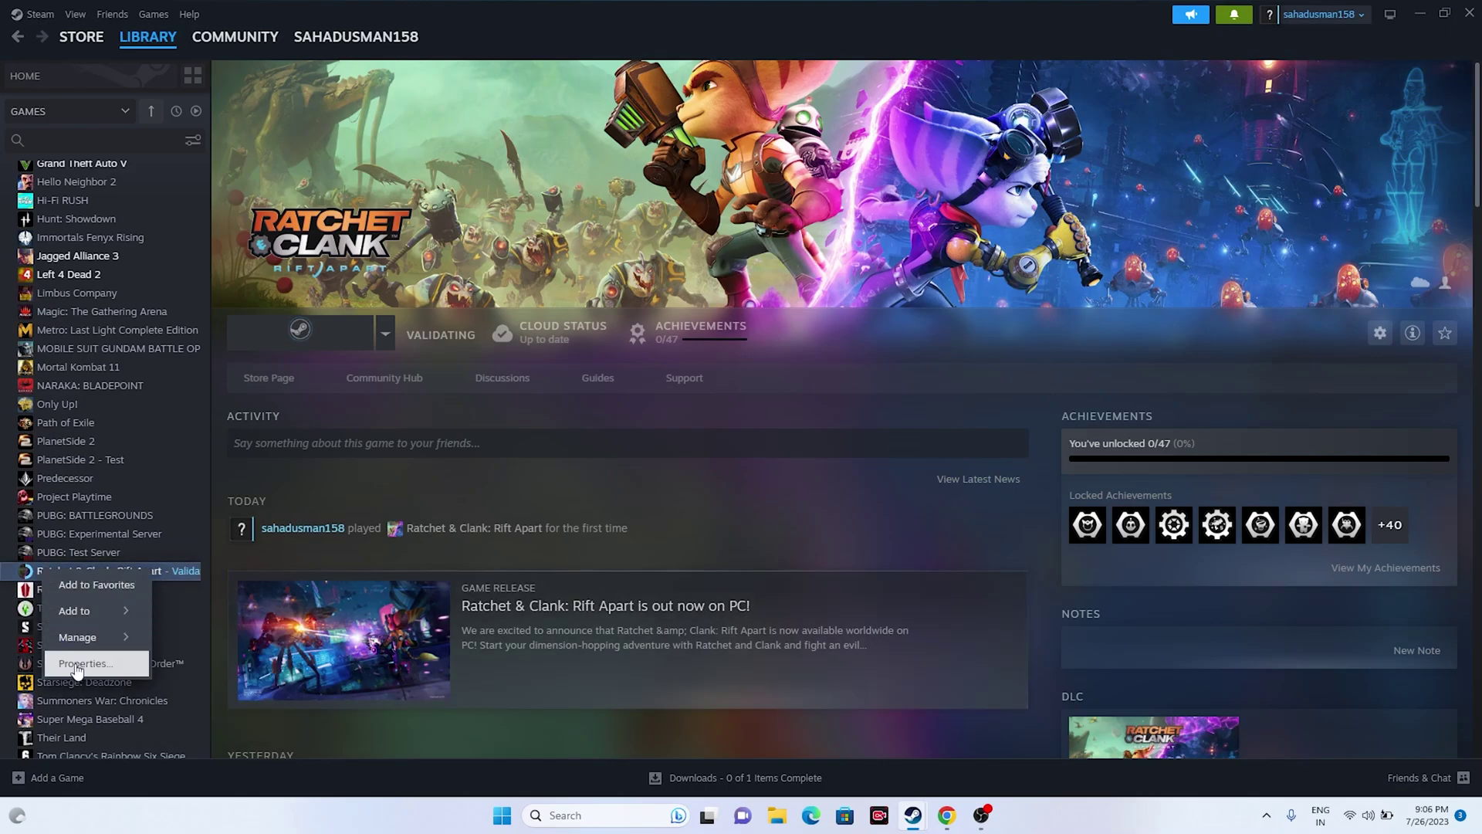
left_click(73, 660)
left_click(439, 335)
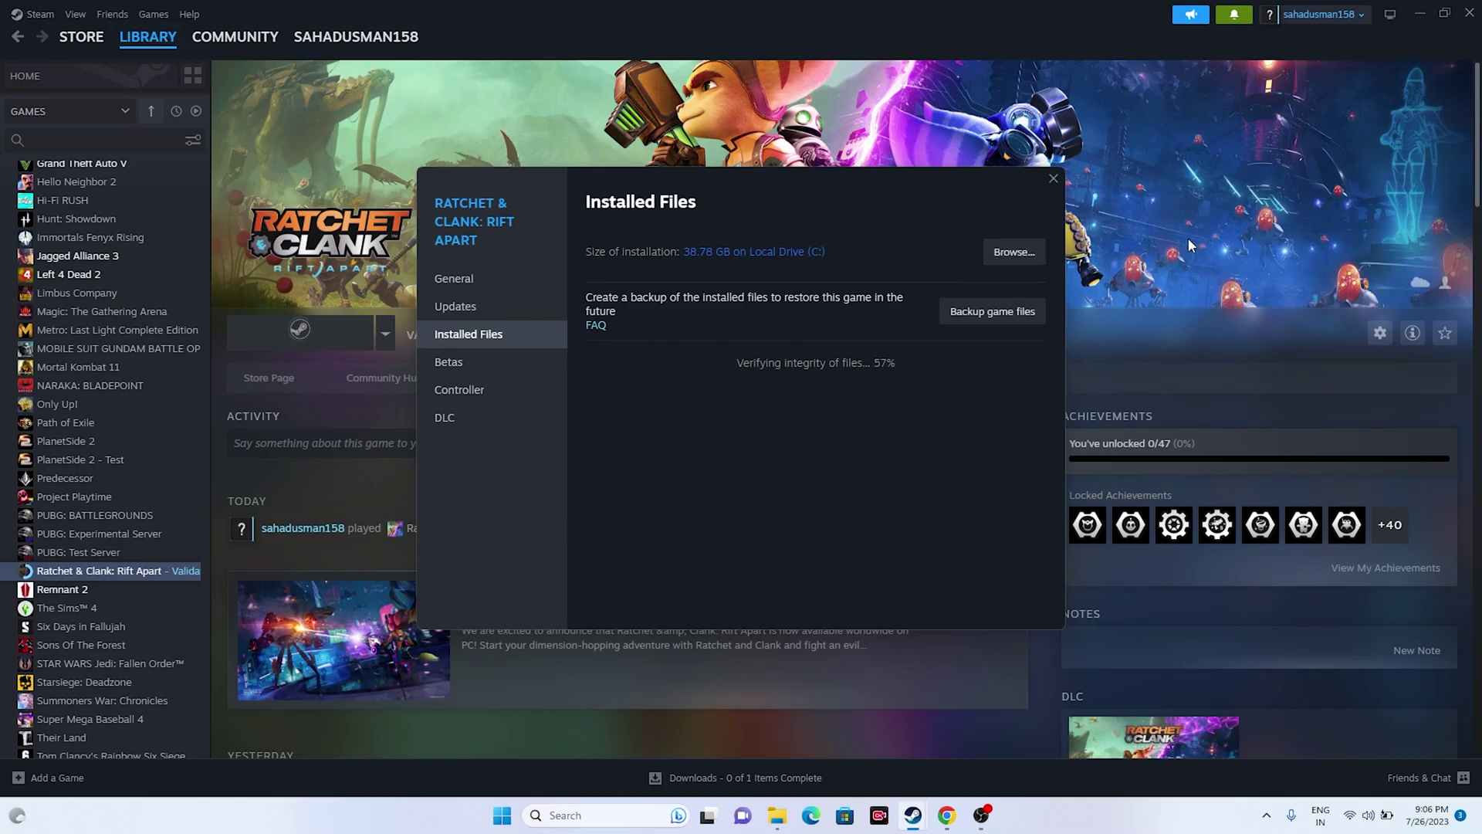
left_click(1418, 14)
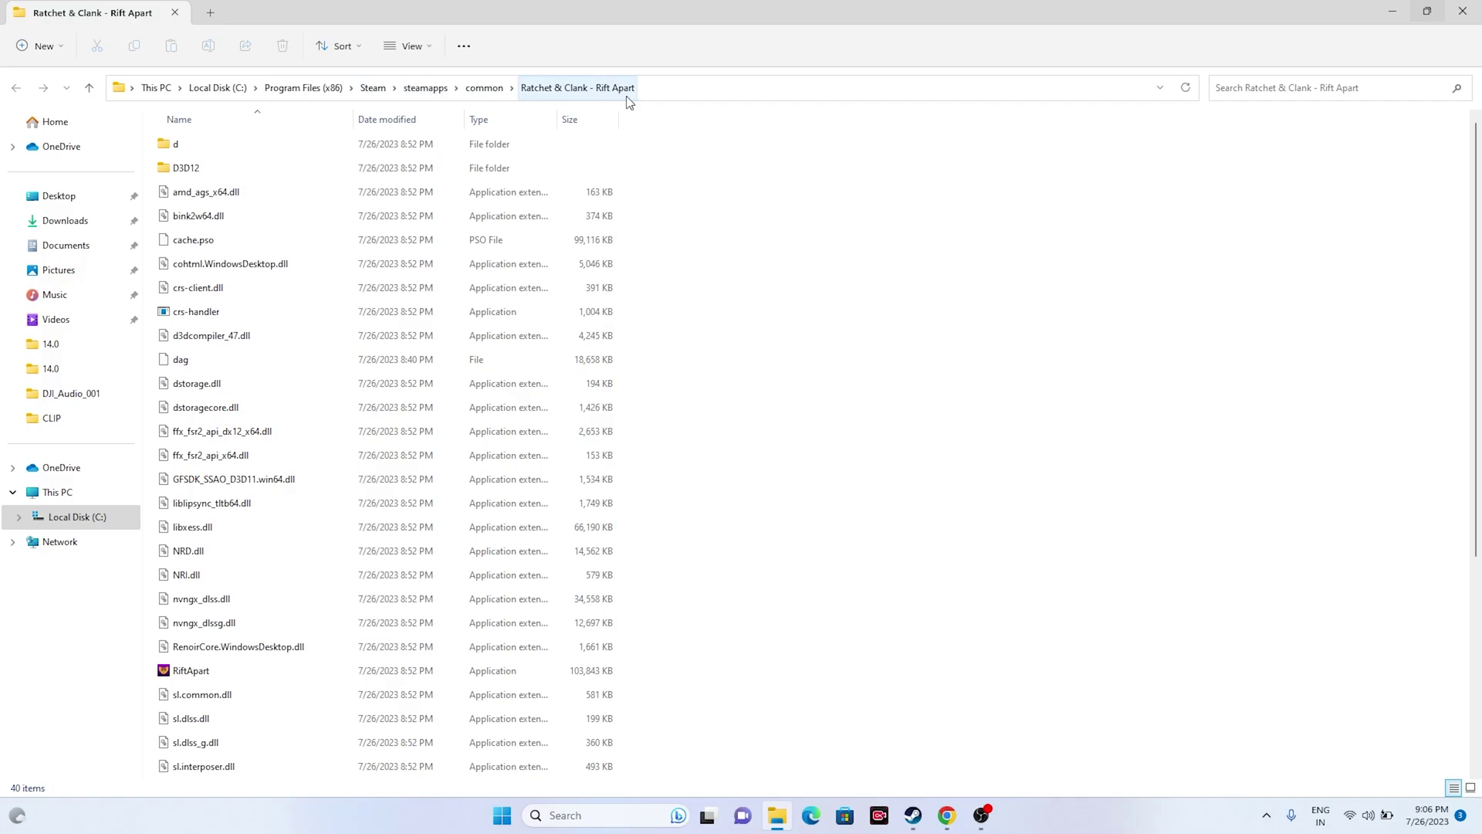
- Set the RiftApart application in the game folder to run as an administrator and apply the change
scroll(764, 509, "down", 4)
left_click(246, 392)
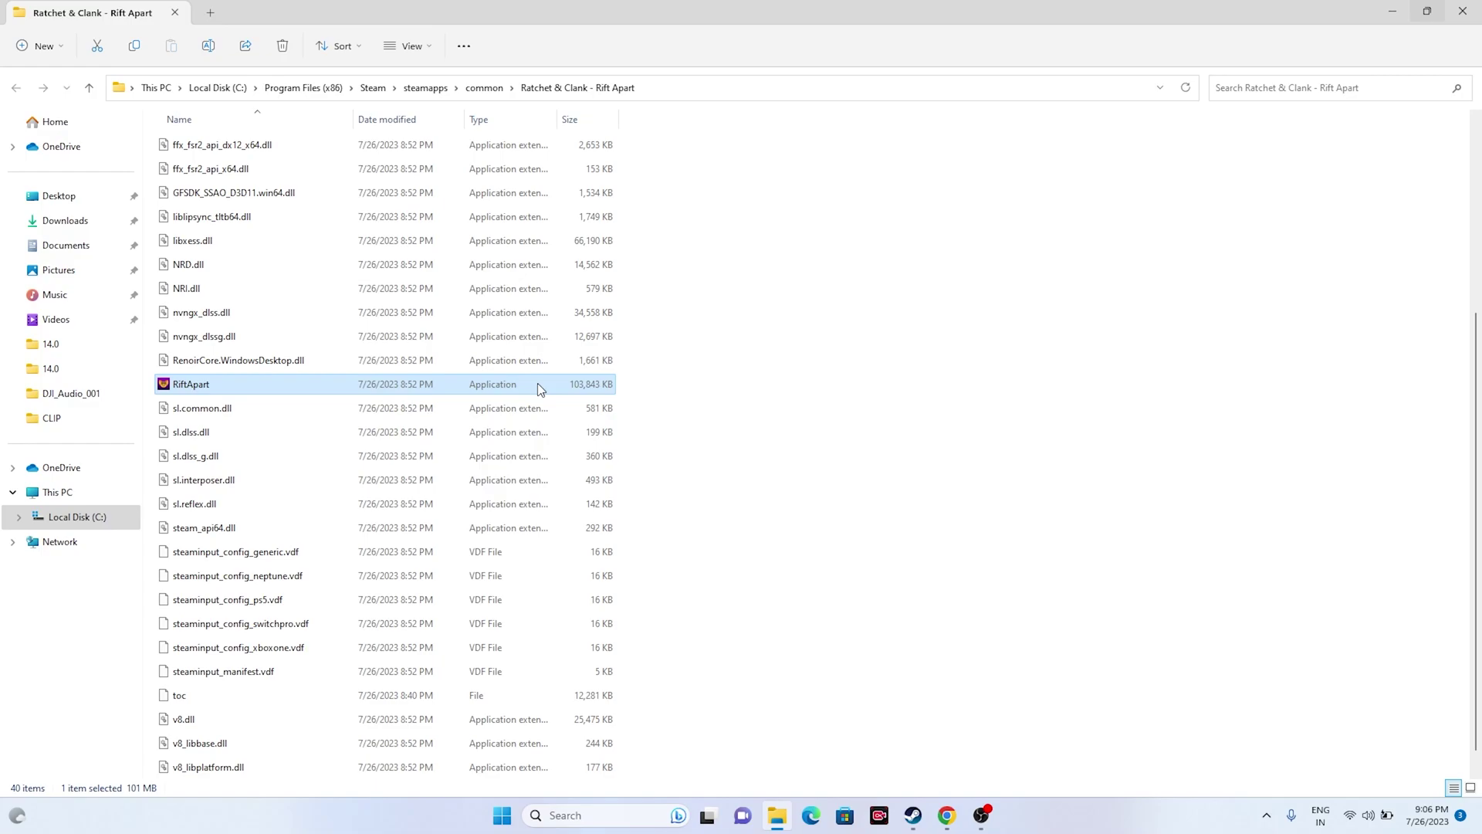
scroll(1110, 436, "up", 3)
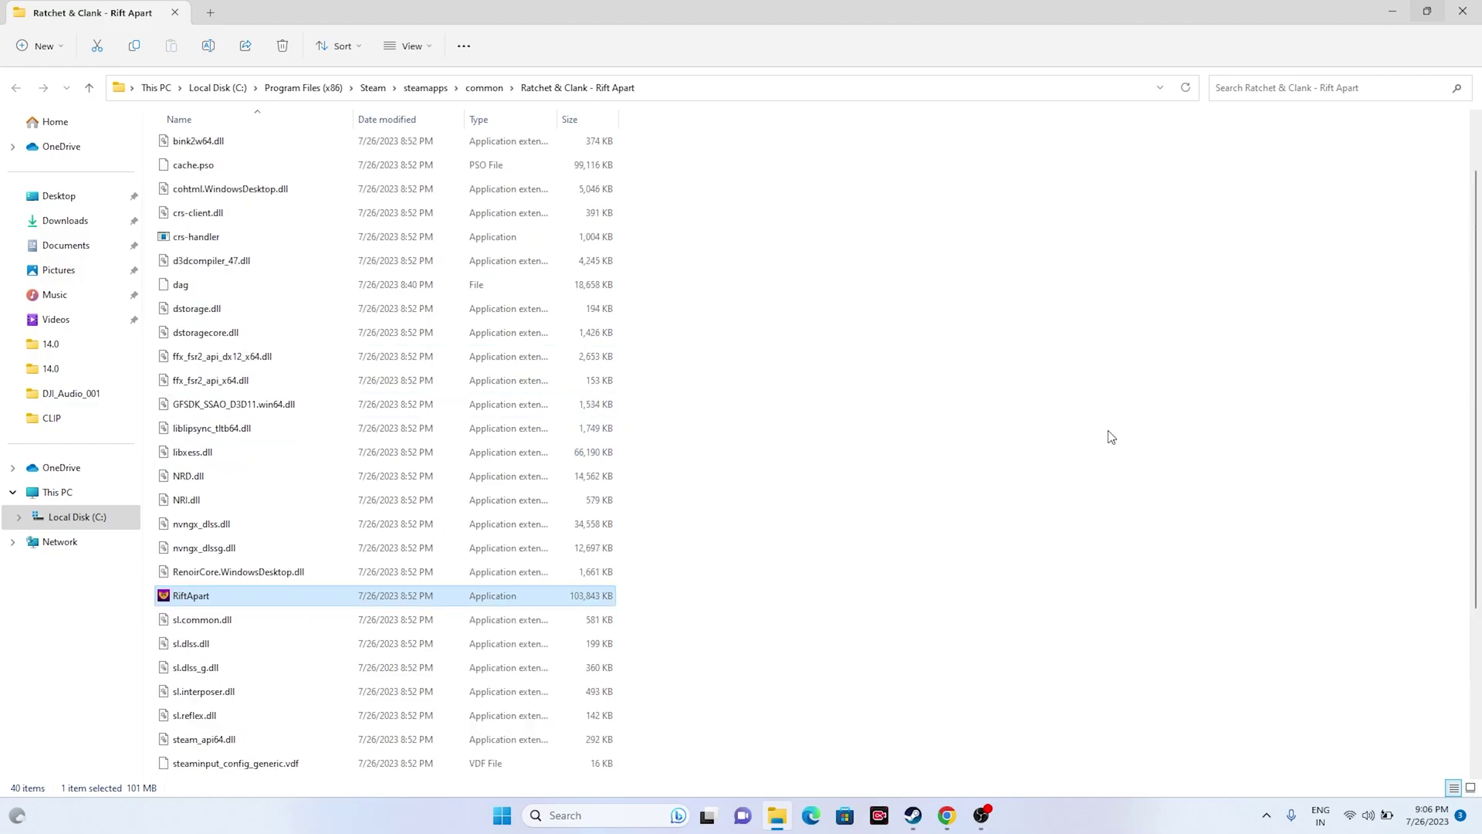
scroll(1110, 437, "up", 1)
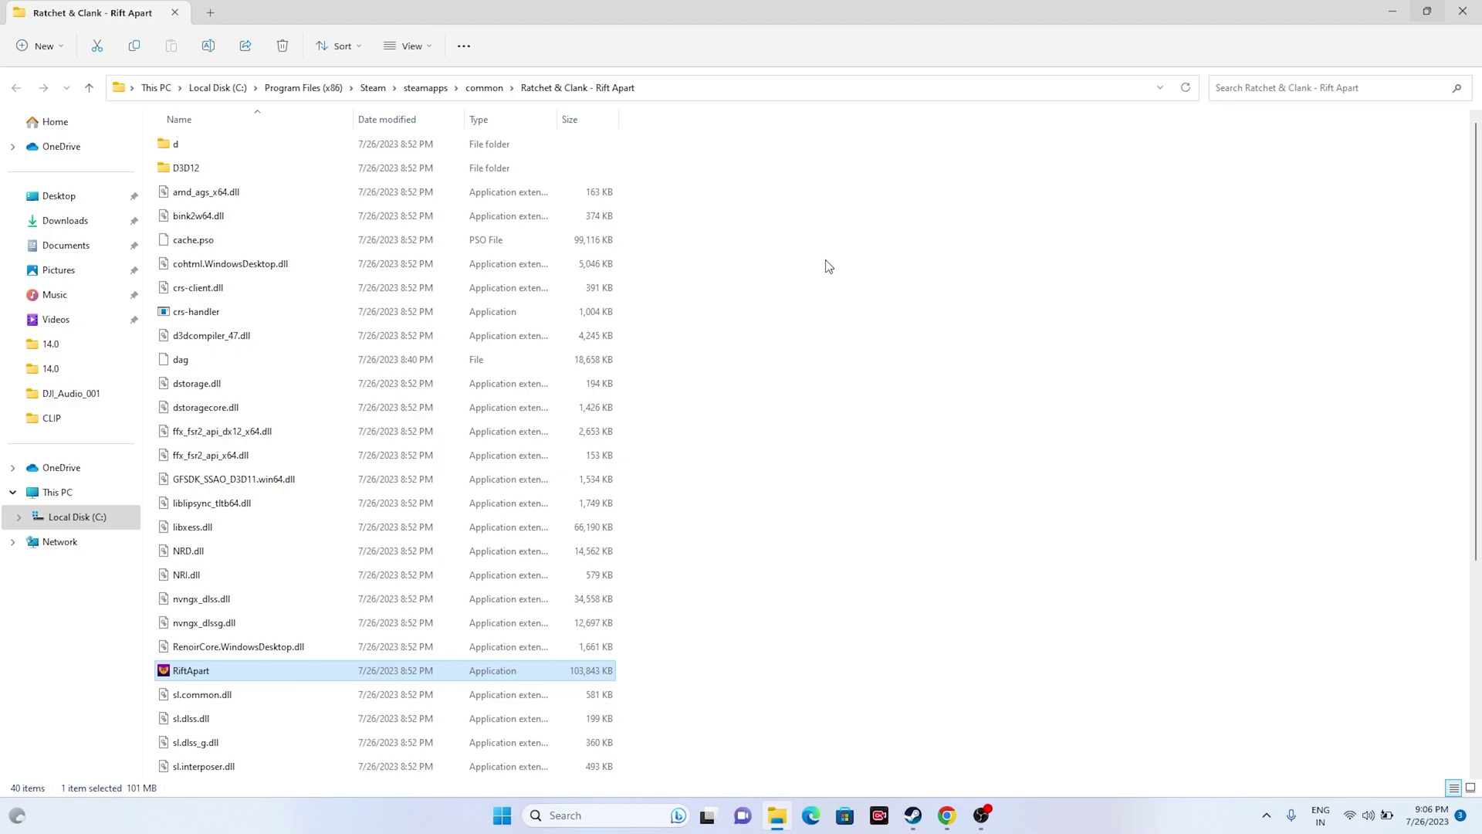
right_click(273, 679)
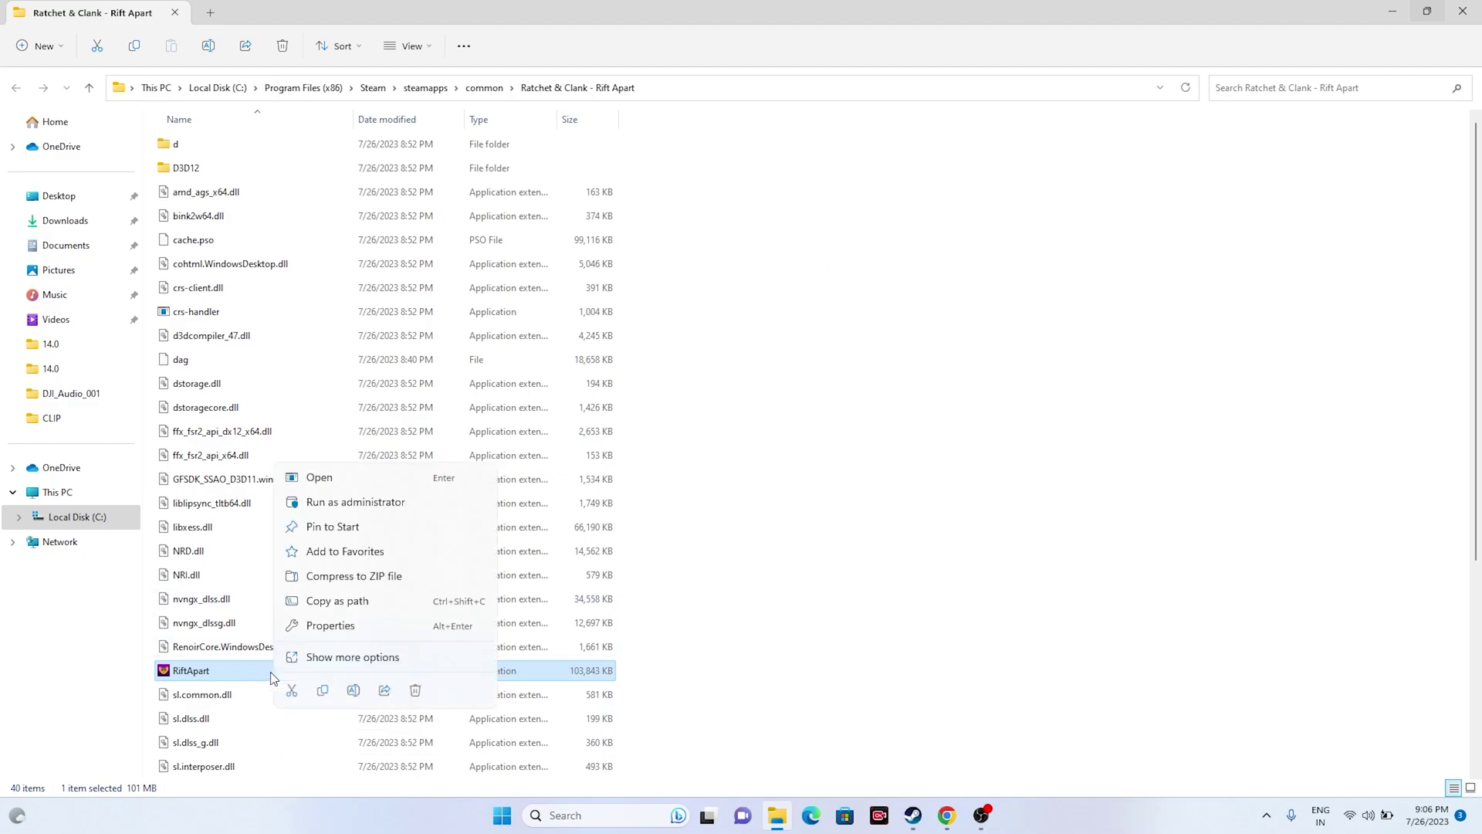
left_click(331, 663)
left_click(372, 649)
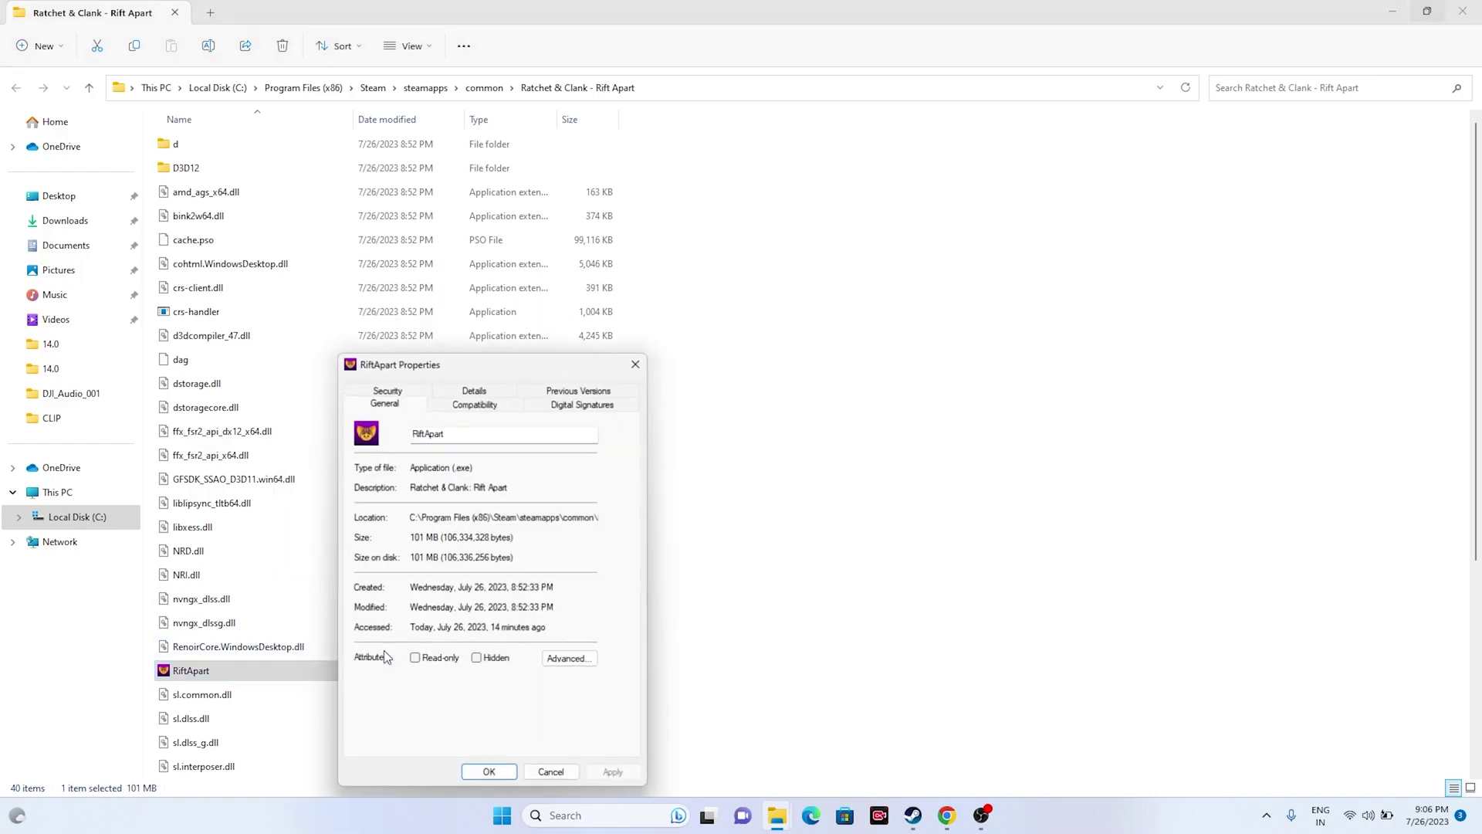
left_click(463, 405)
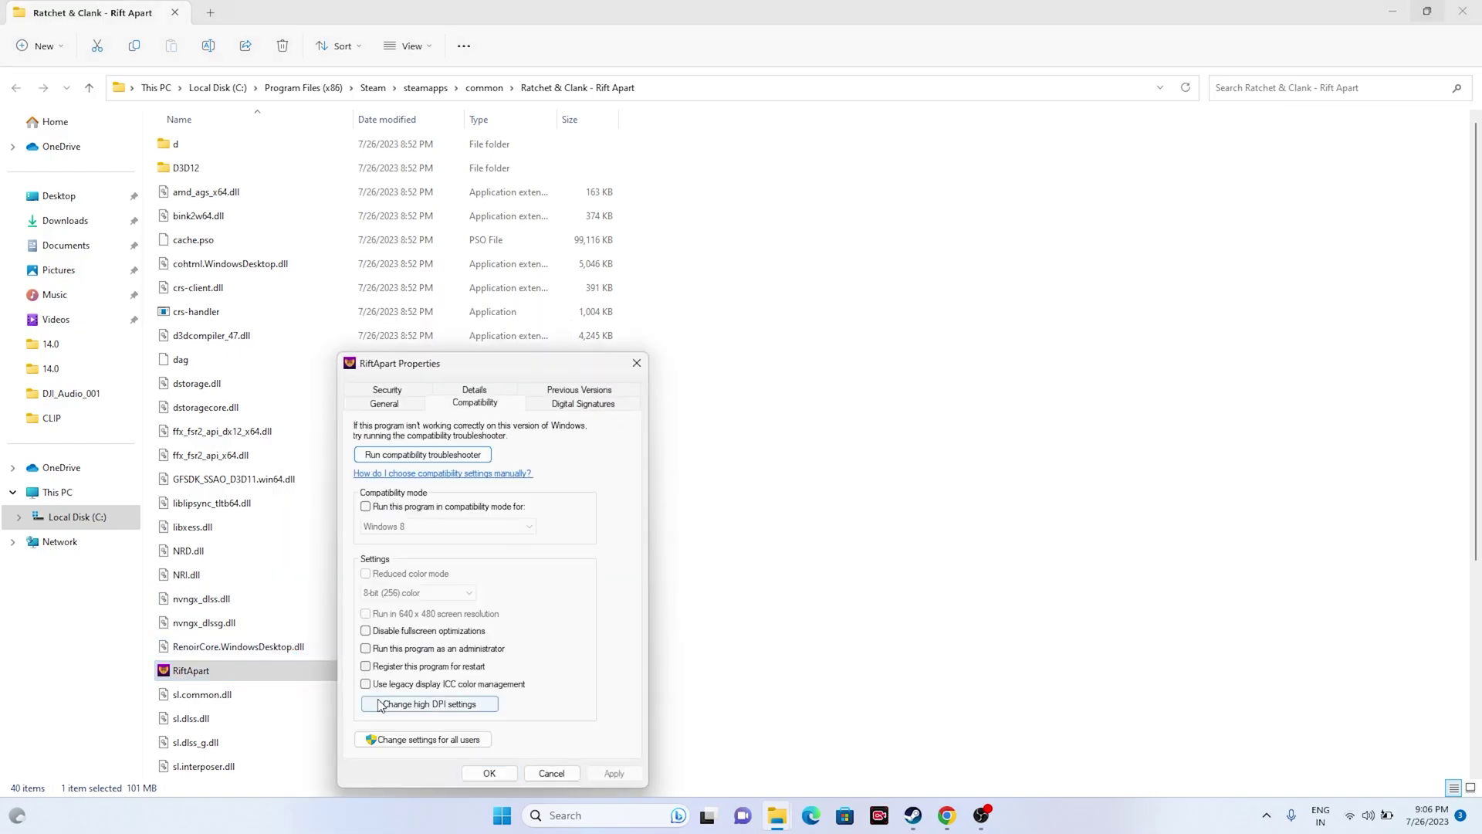
left_click(366, 648)
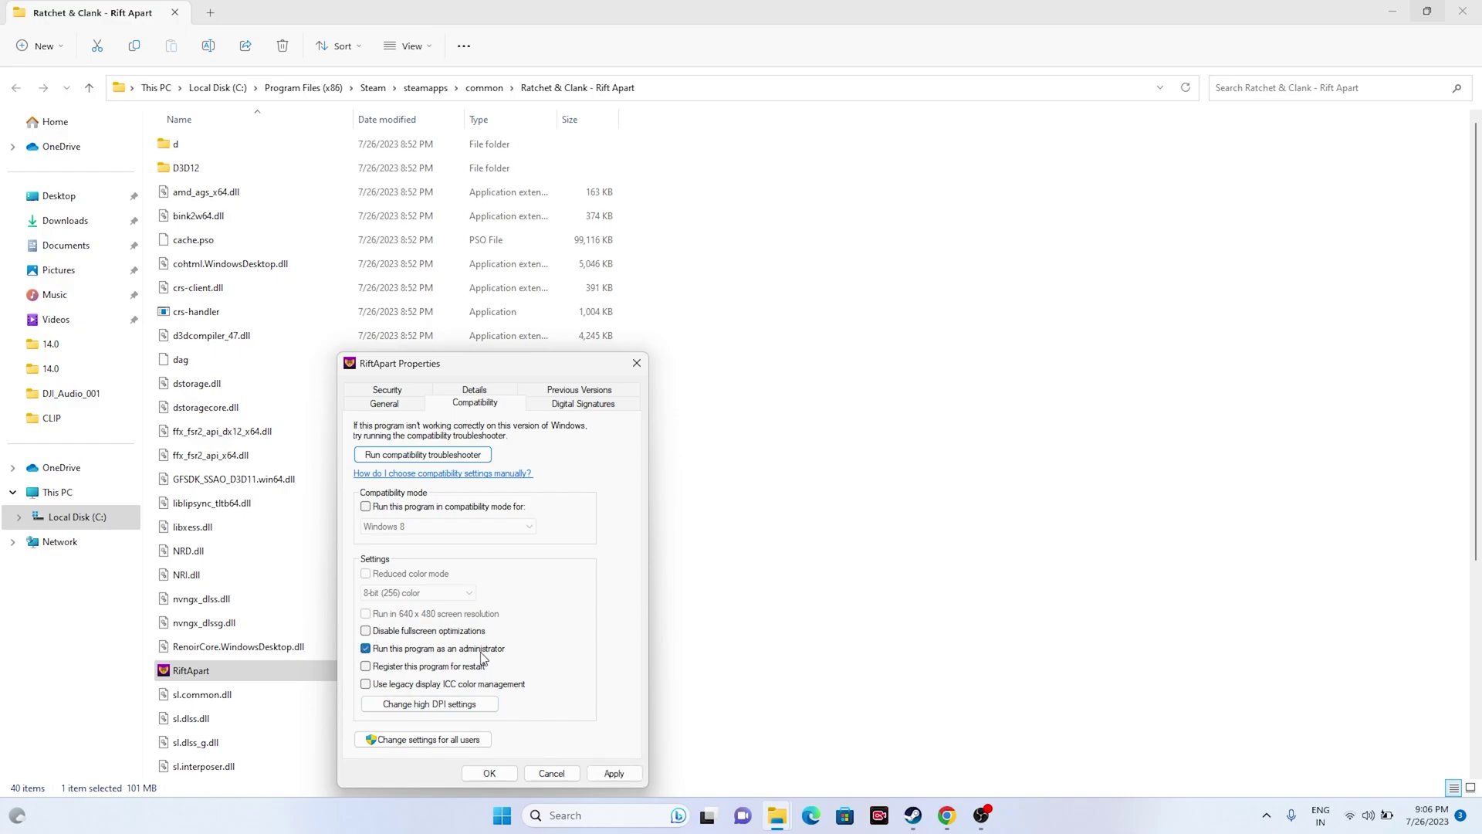
left_click(613, 773)
left_click(497, 775)
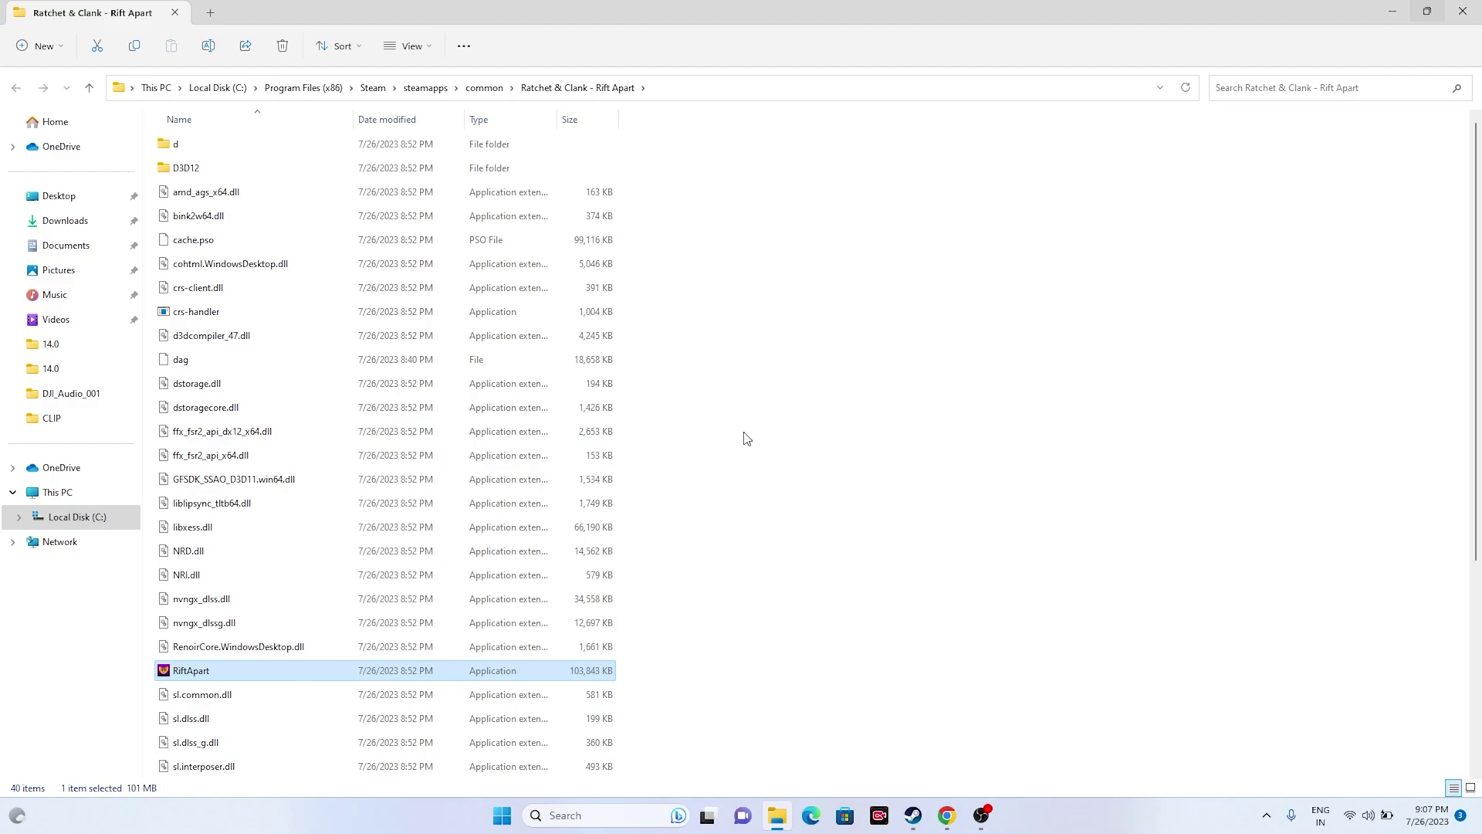
- Enable compatibility mode for the RiftApart application and choose Windows 7
right_click(285, 669)
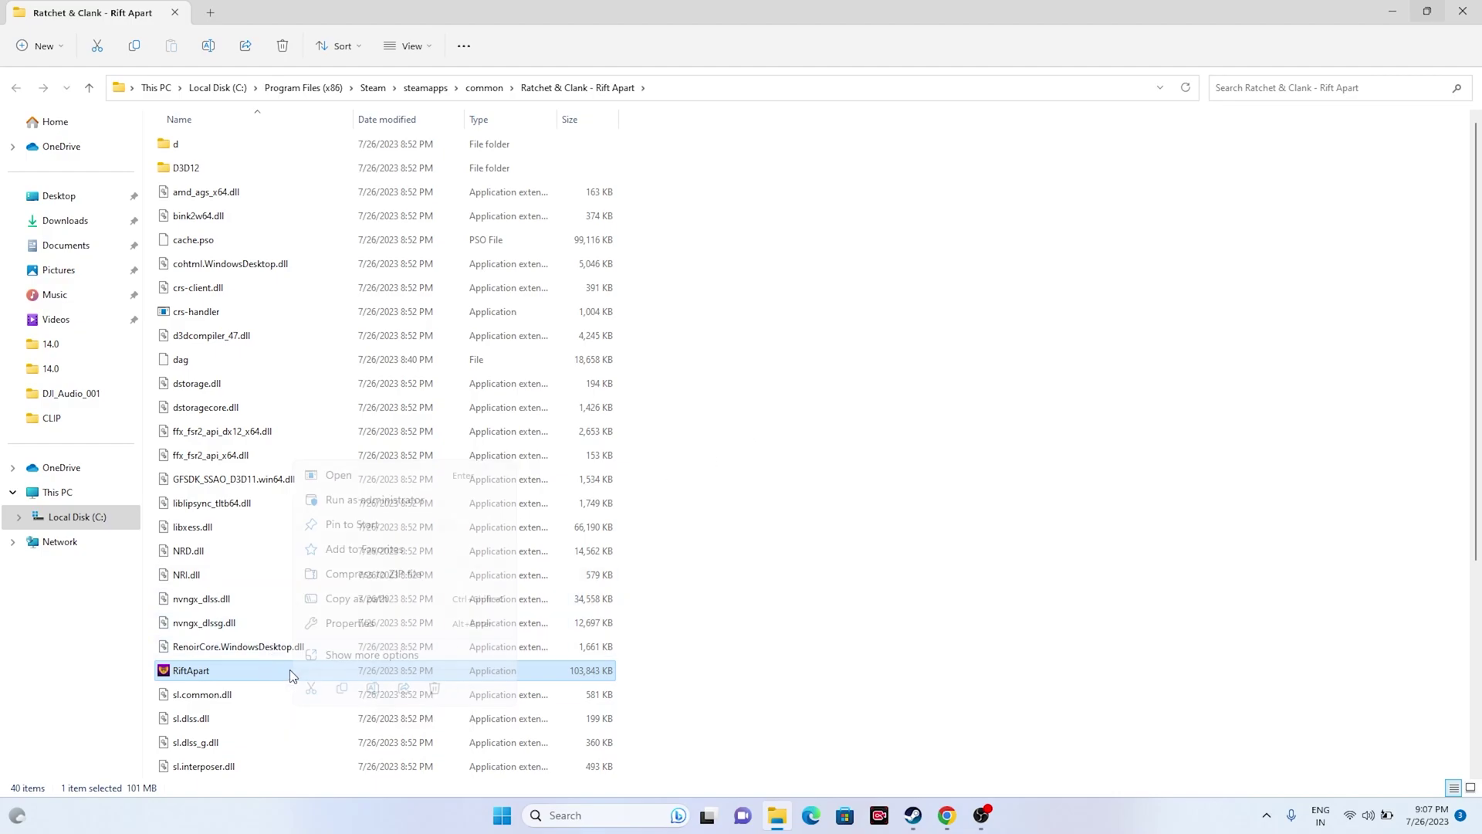
left_click(344, 658)
left_click(376, 653)
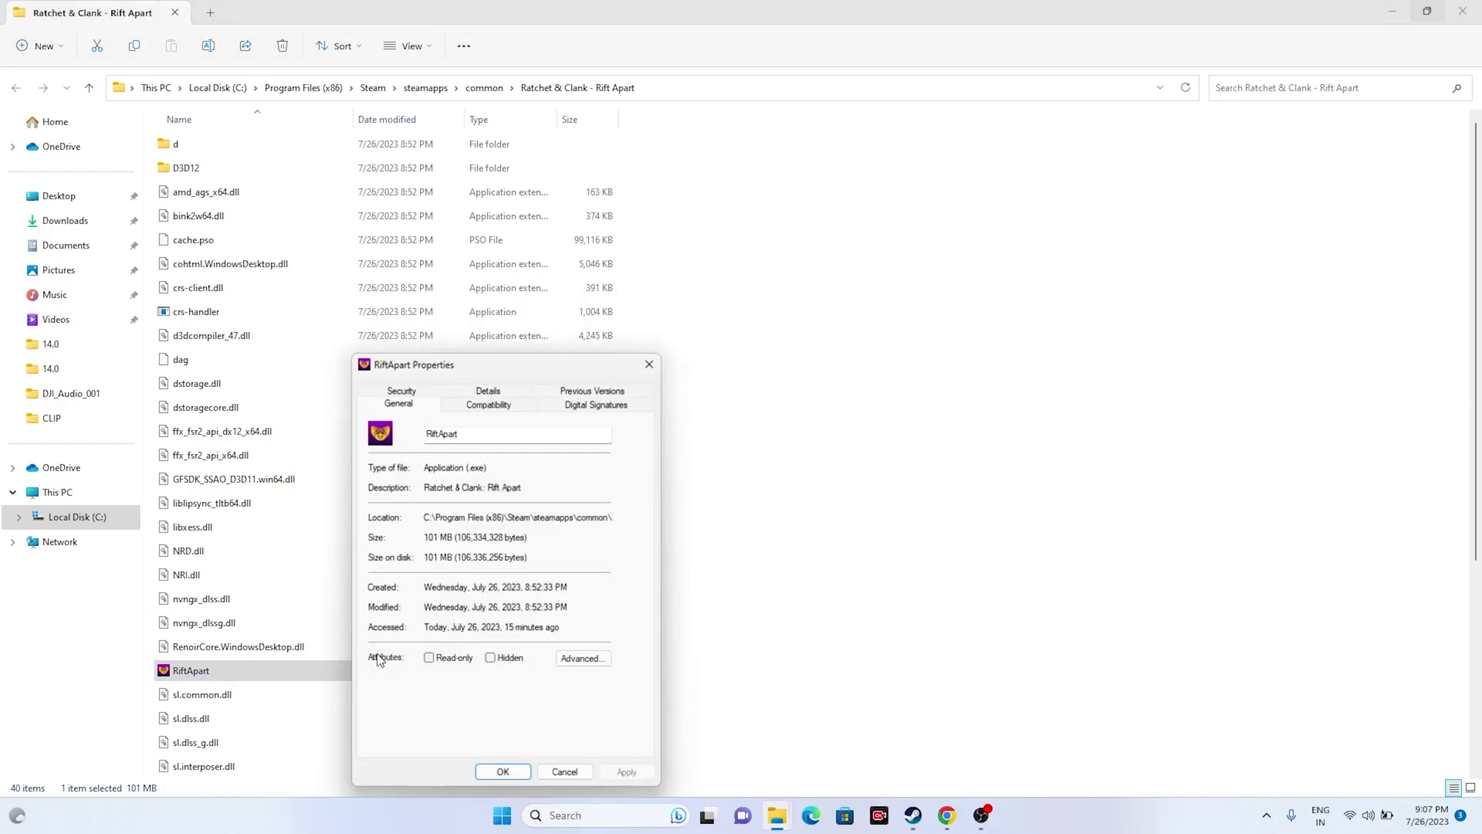
left_click(498, 406)
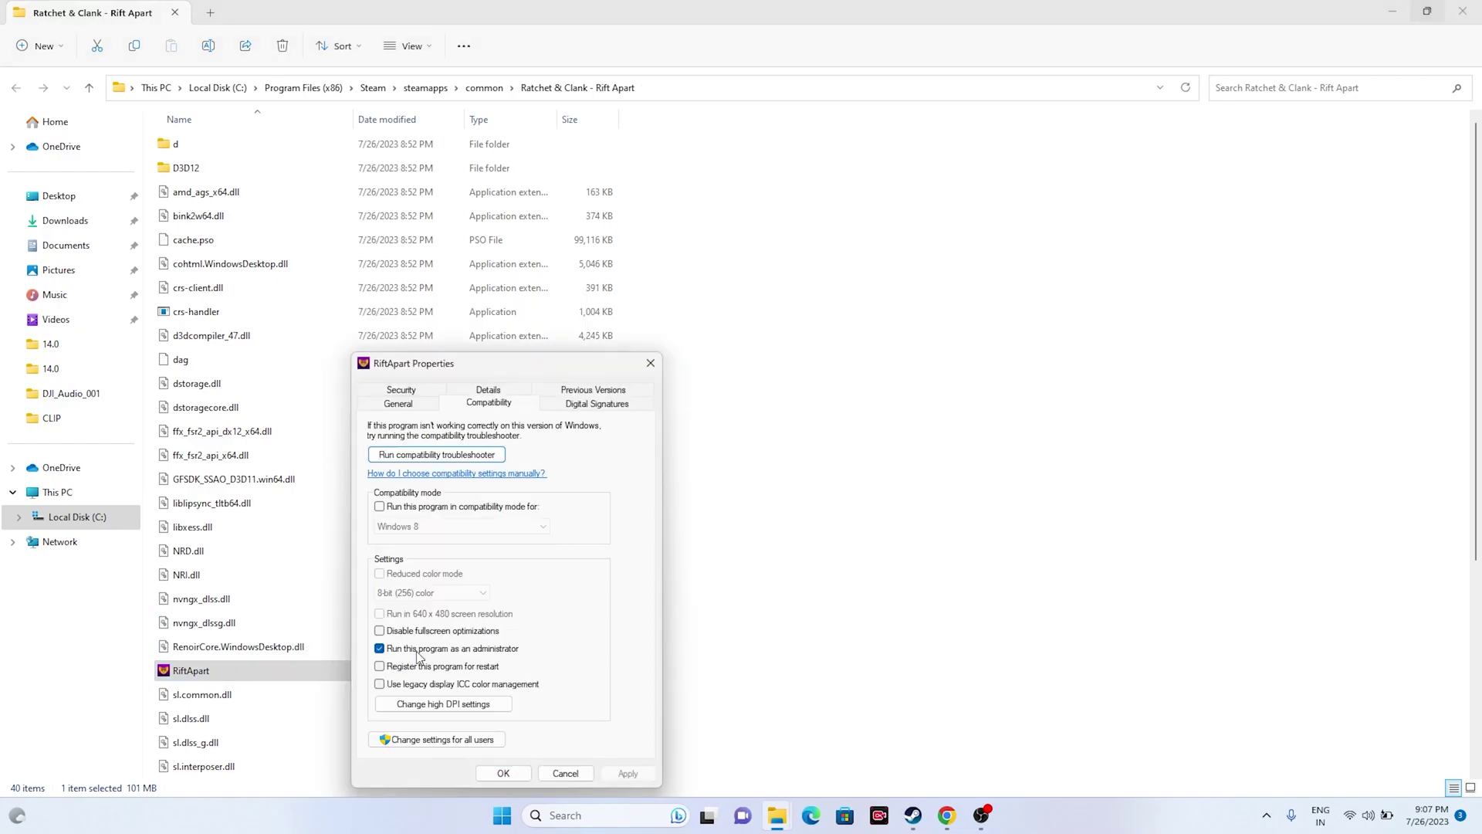
left_click(379, 507)
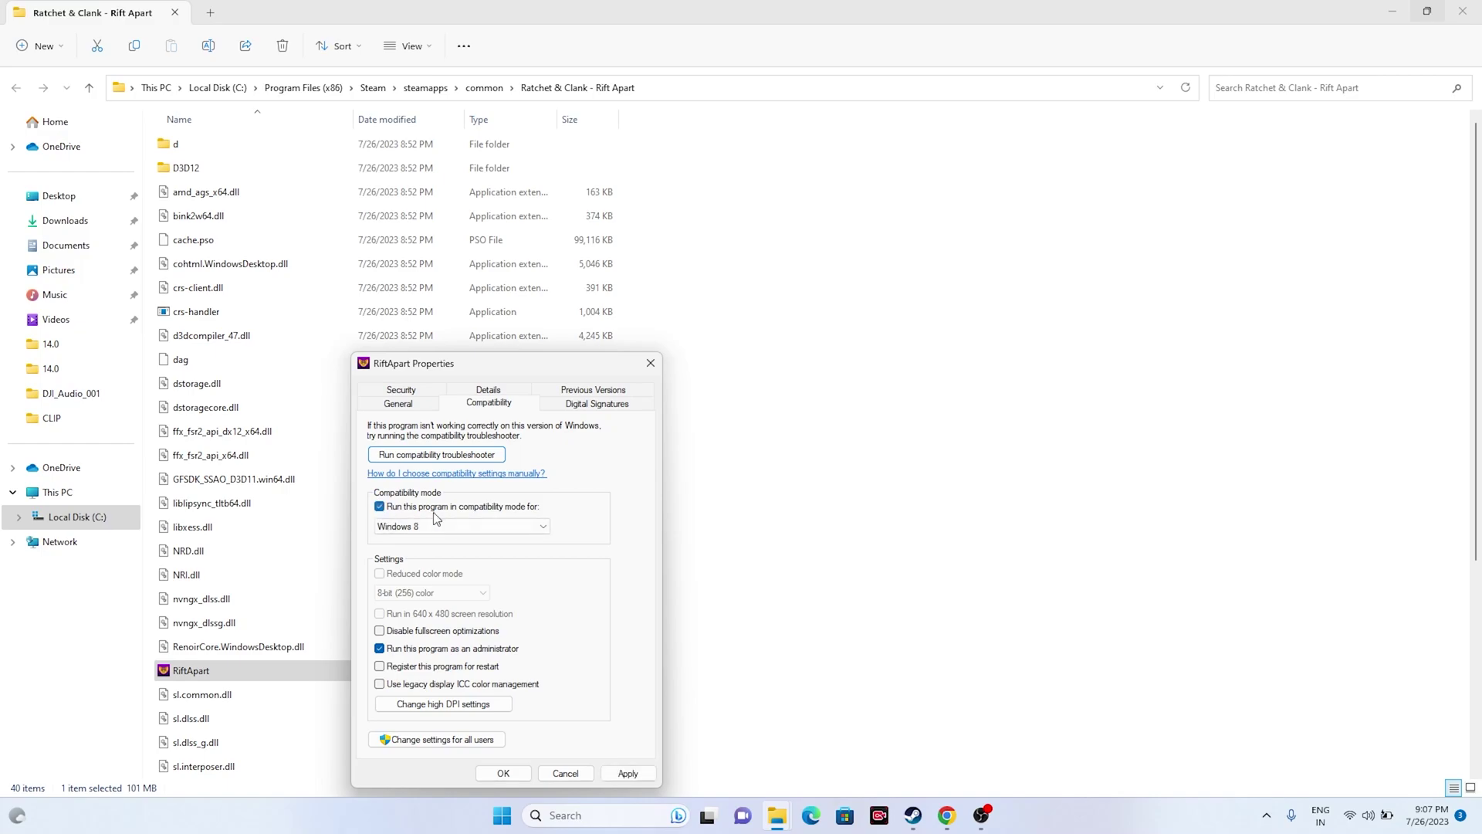
left_click(498, 524)
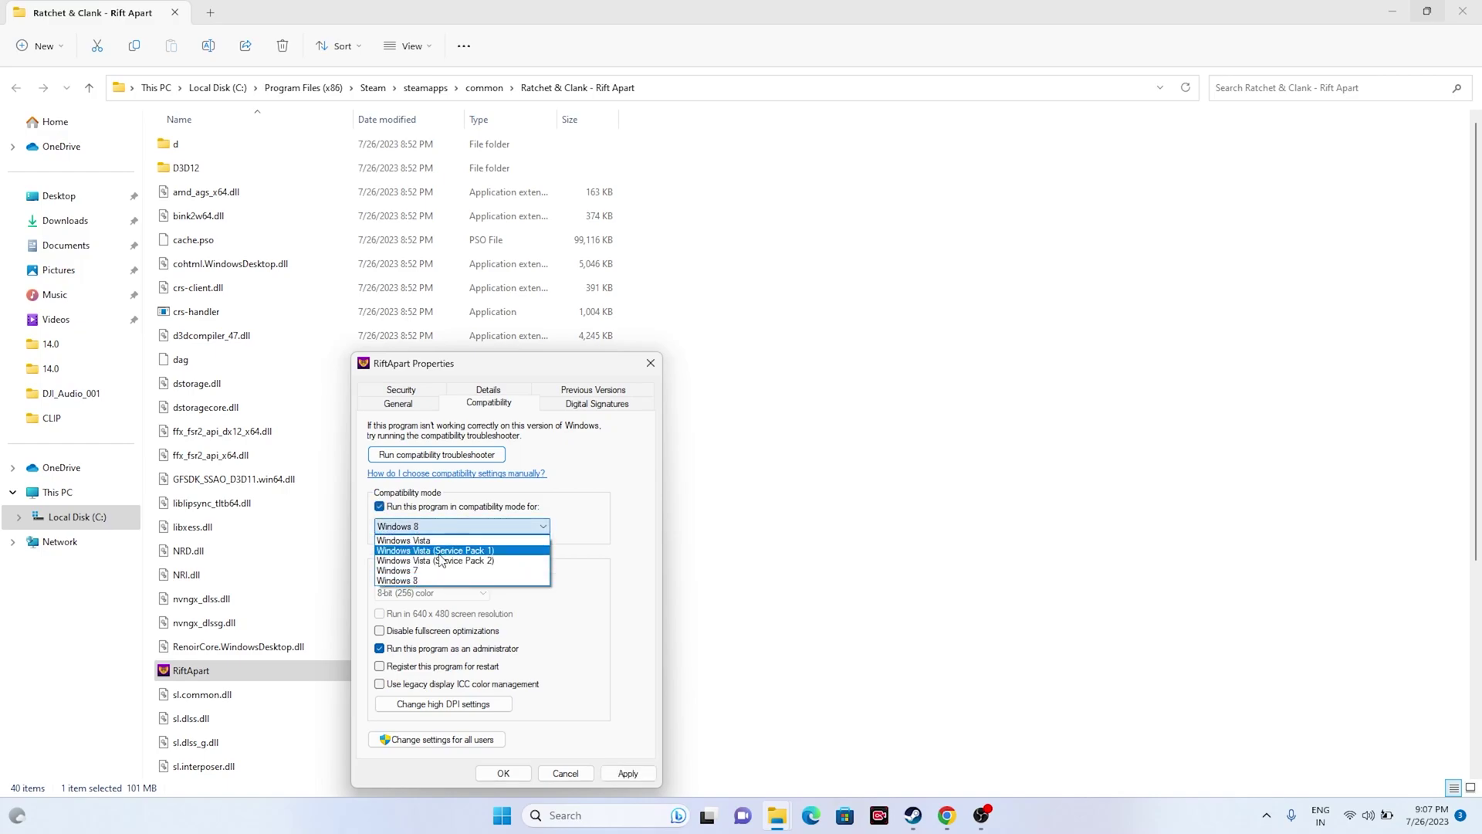
left_click(429, 570)
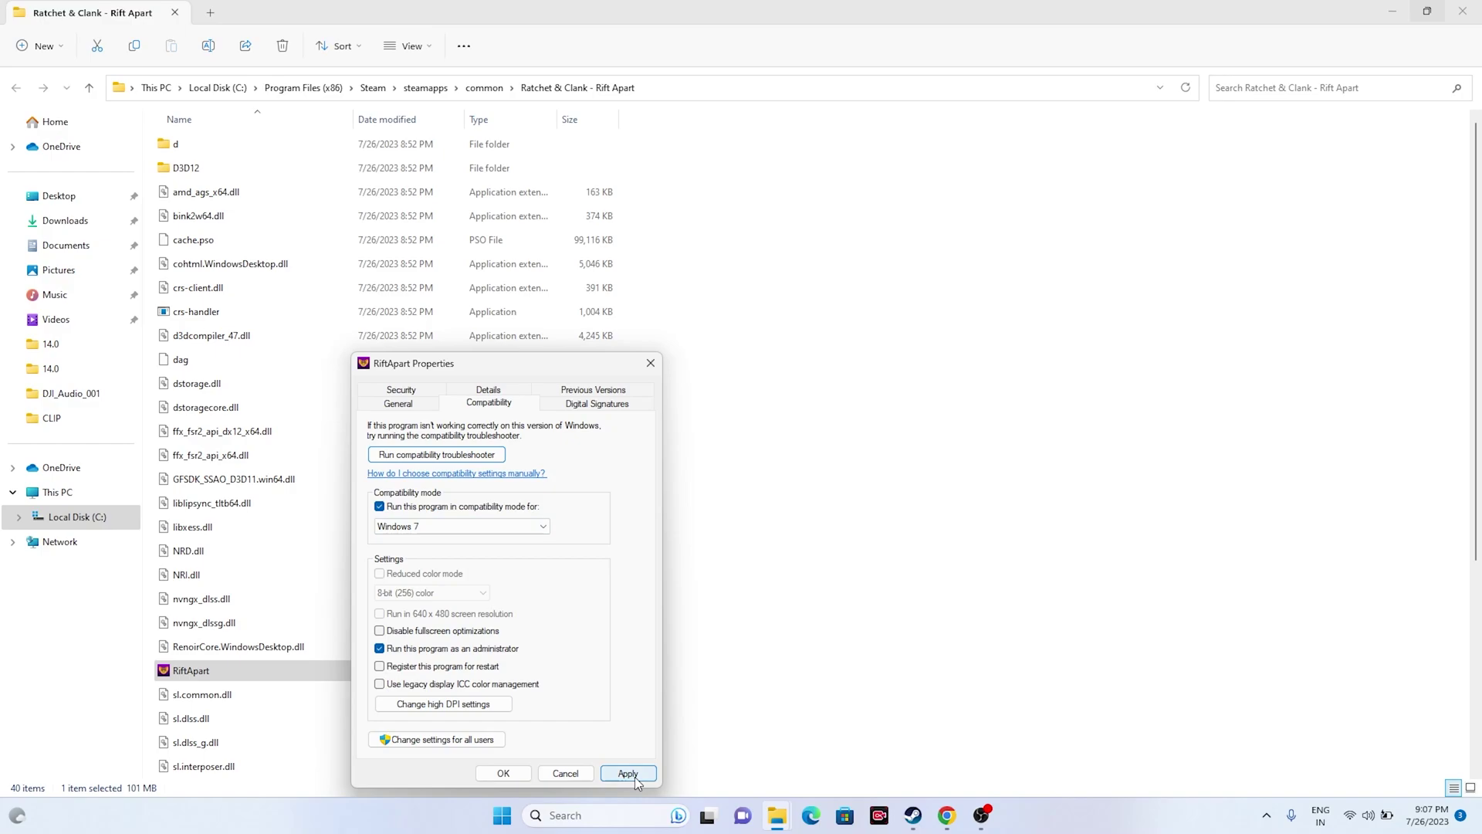
- Switch RiftApart's compatibility mode to Windows 8, apply it and close the properties
left_click(494, 526)
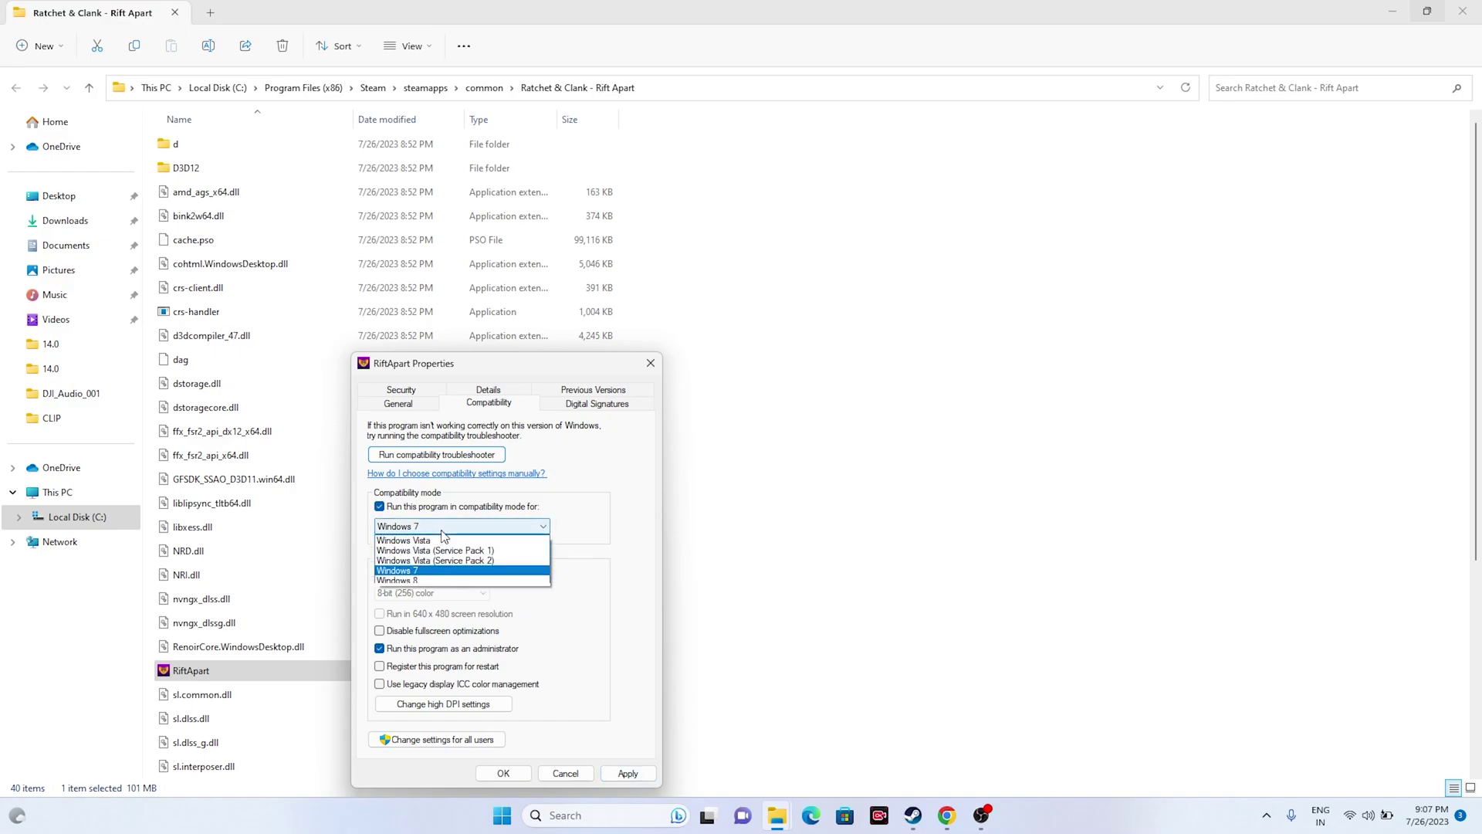
left_click(438, 581)
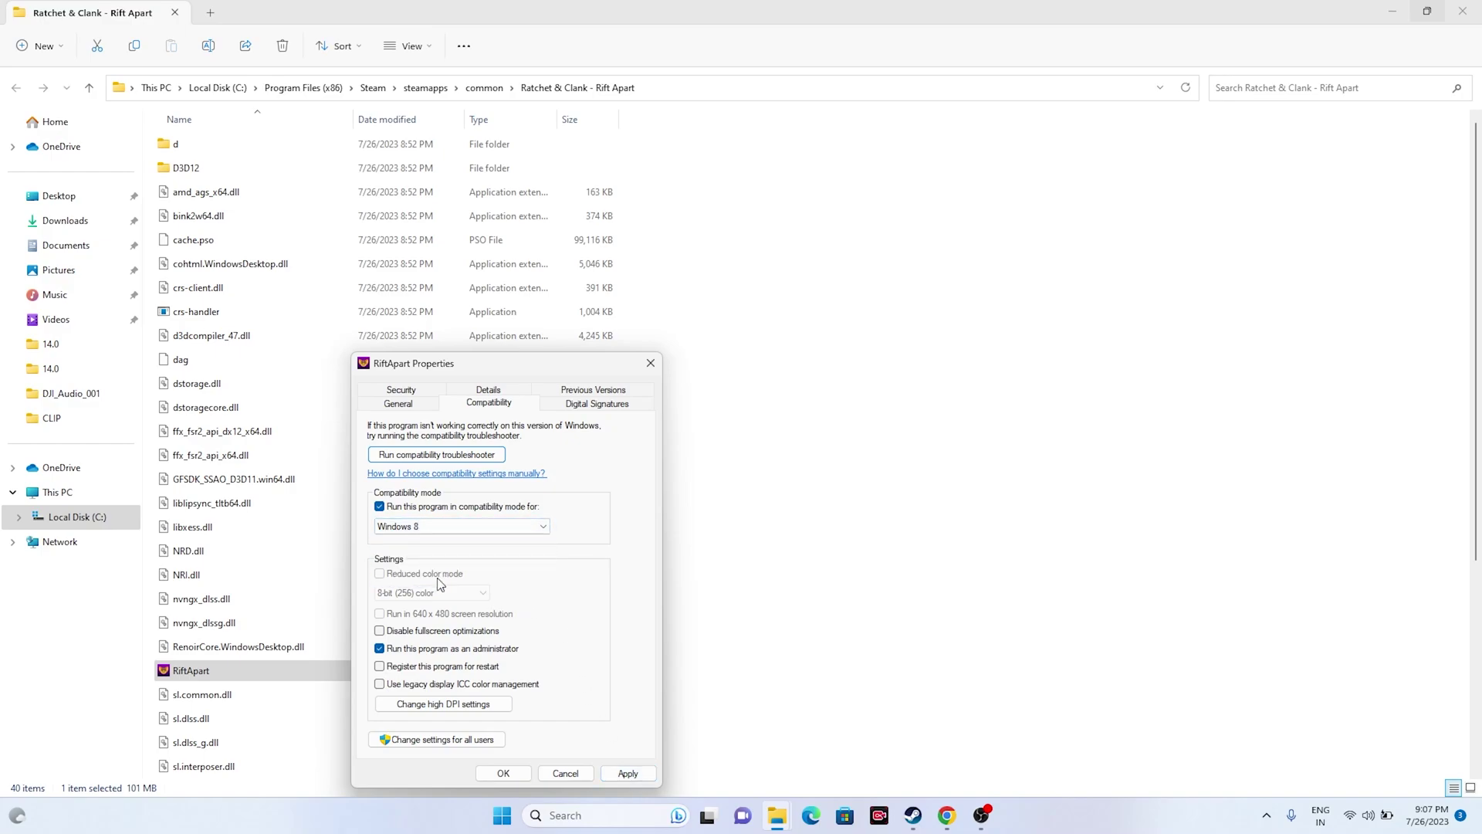
left_click(625, 773)
left_click(651, 363)
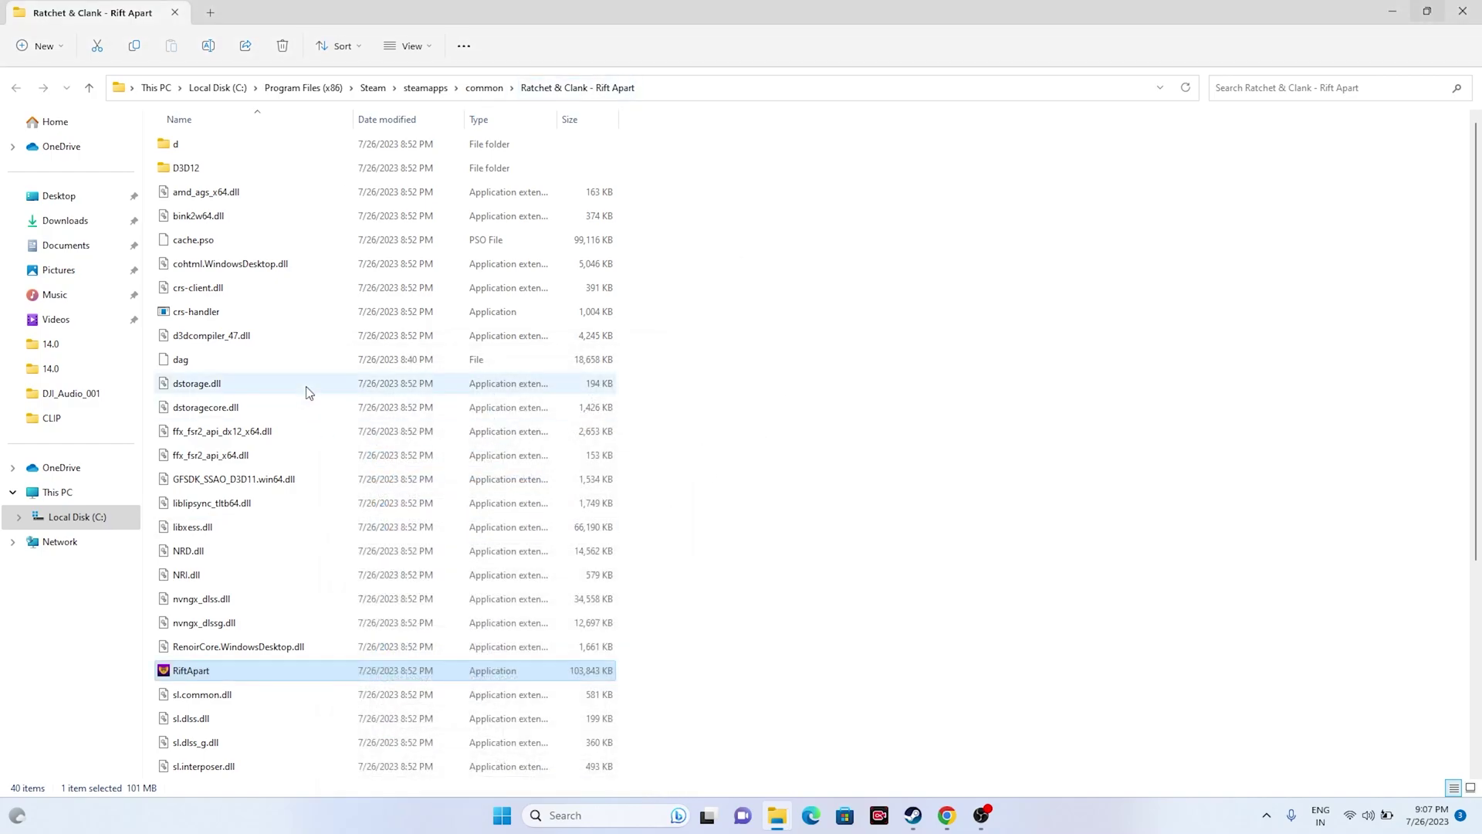
- Clear the desktop by closing the game folder and the game's properties window and minimizing Steam
left_click(1462, 11)
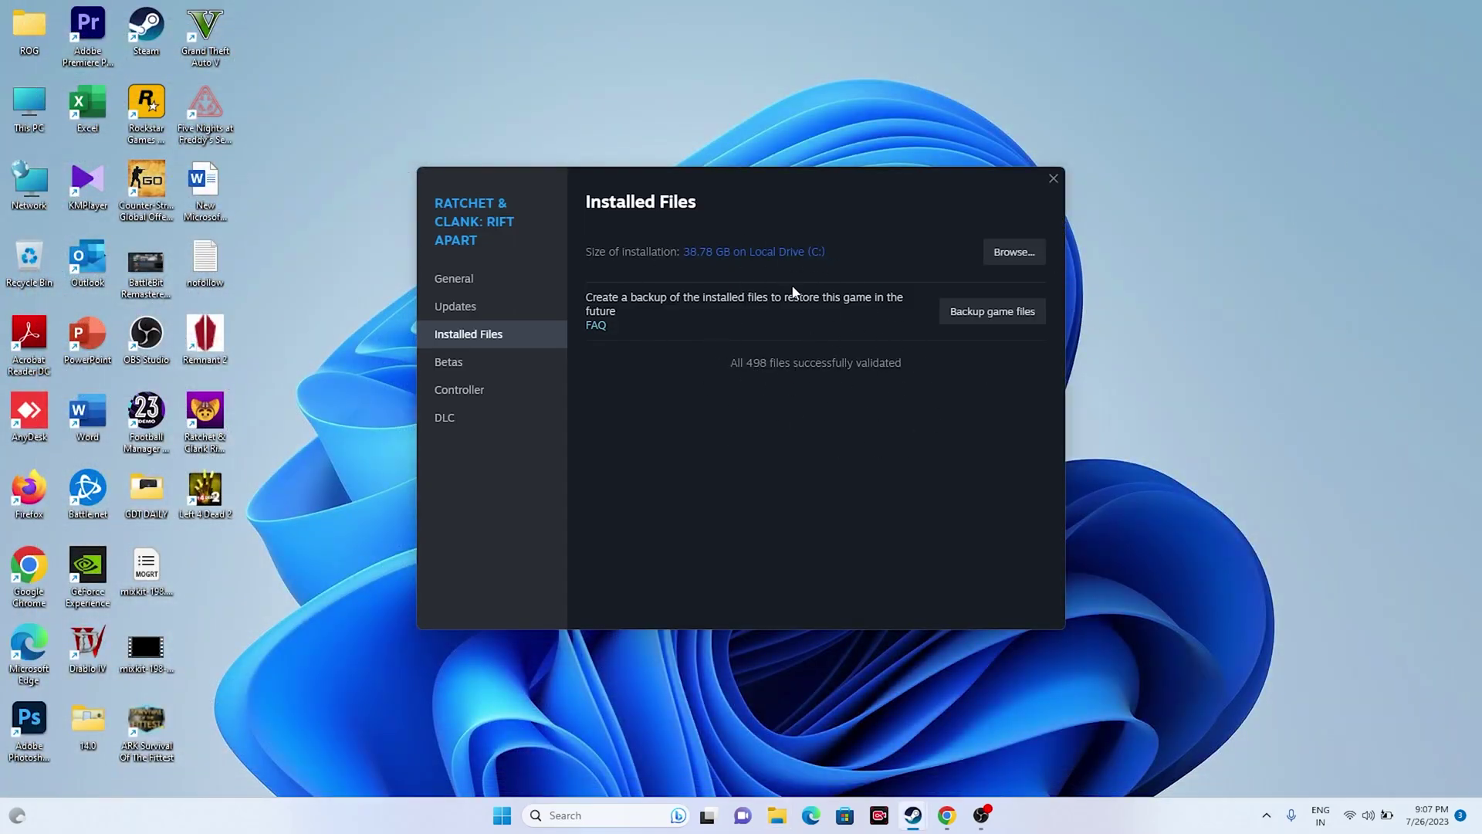
left_click(1052, 179)
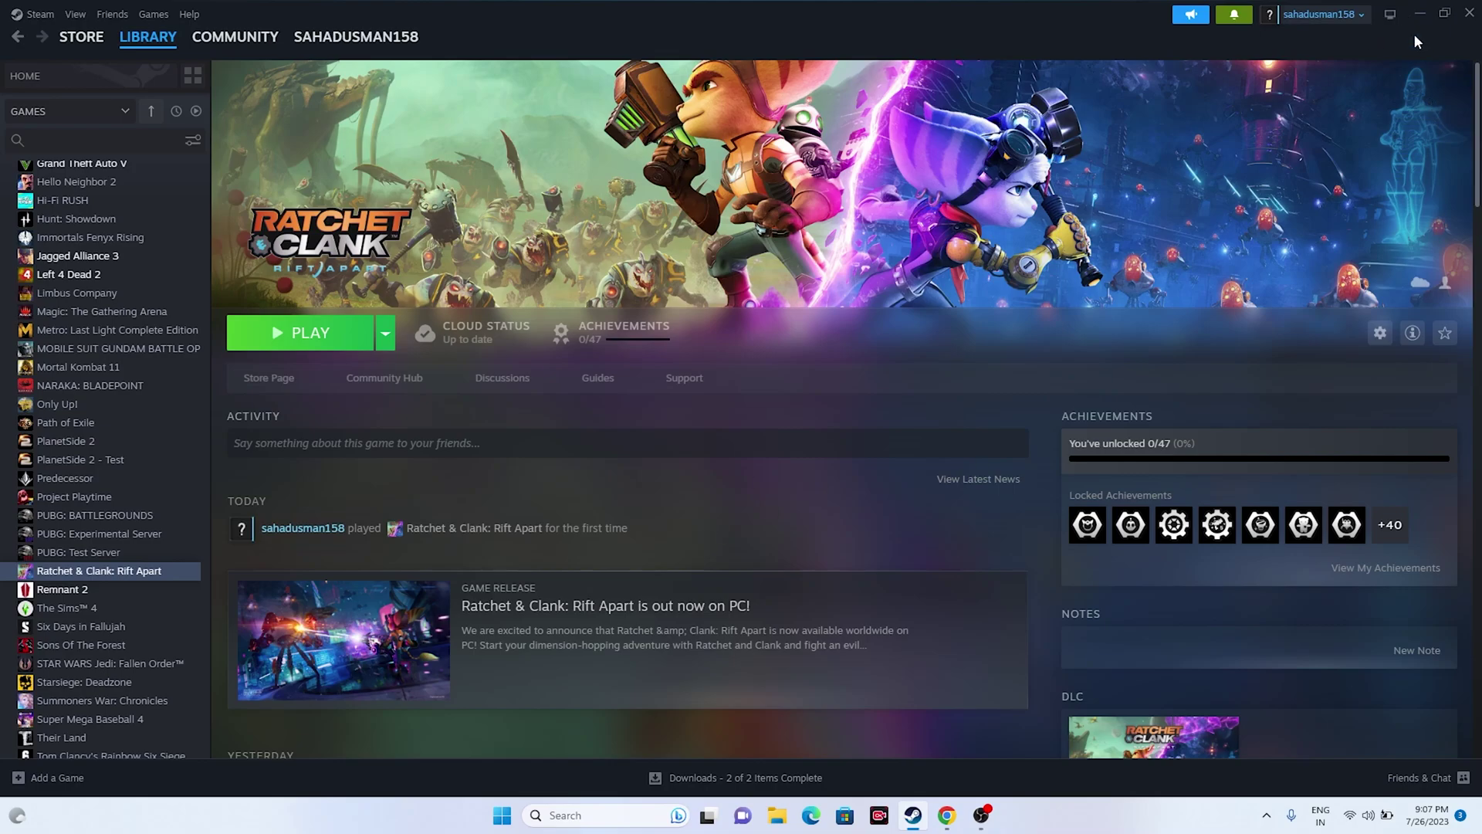
left_click(1417, 14)
- Open the Date & time page under Time & language in Windows Settings
left_click(586, 815)
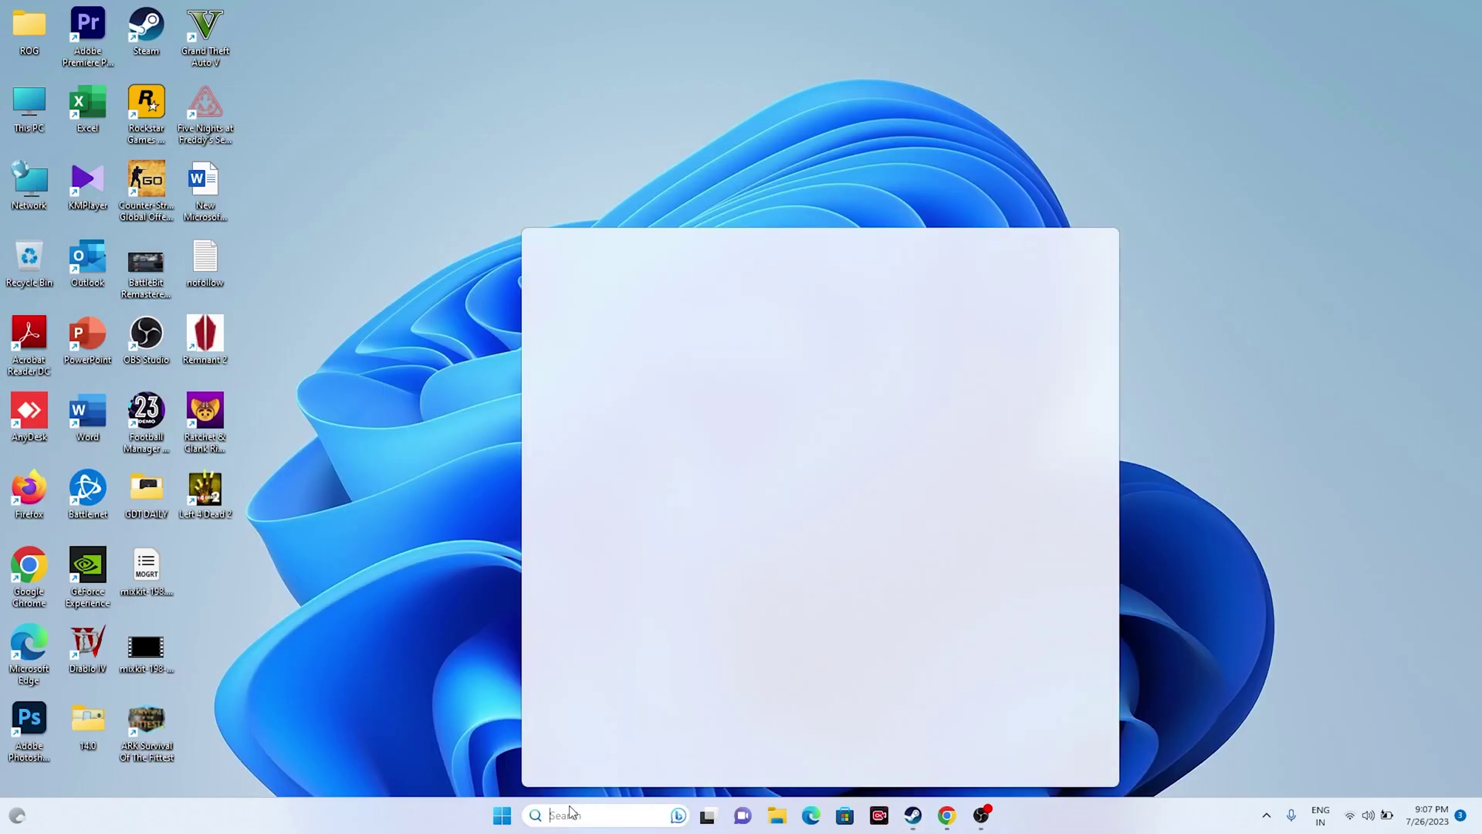
left_click(626, 291)
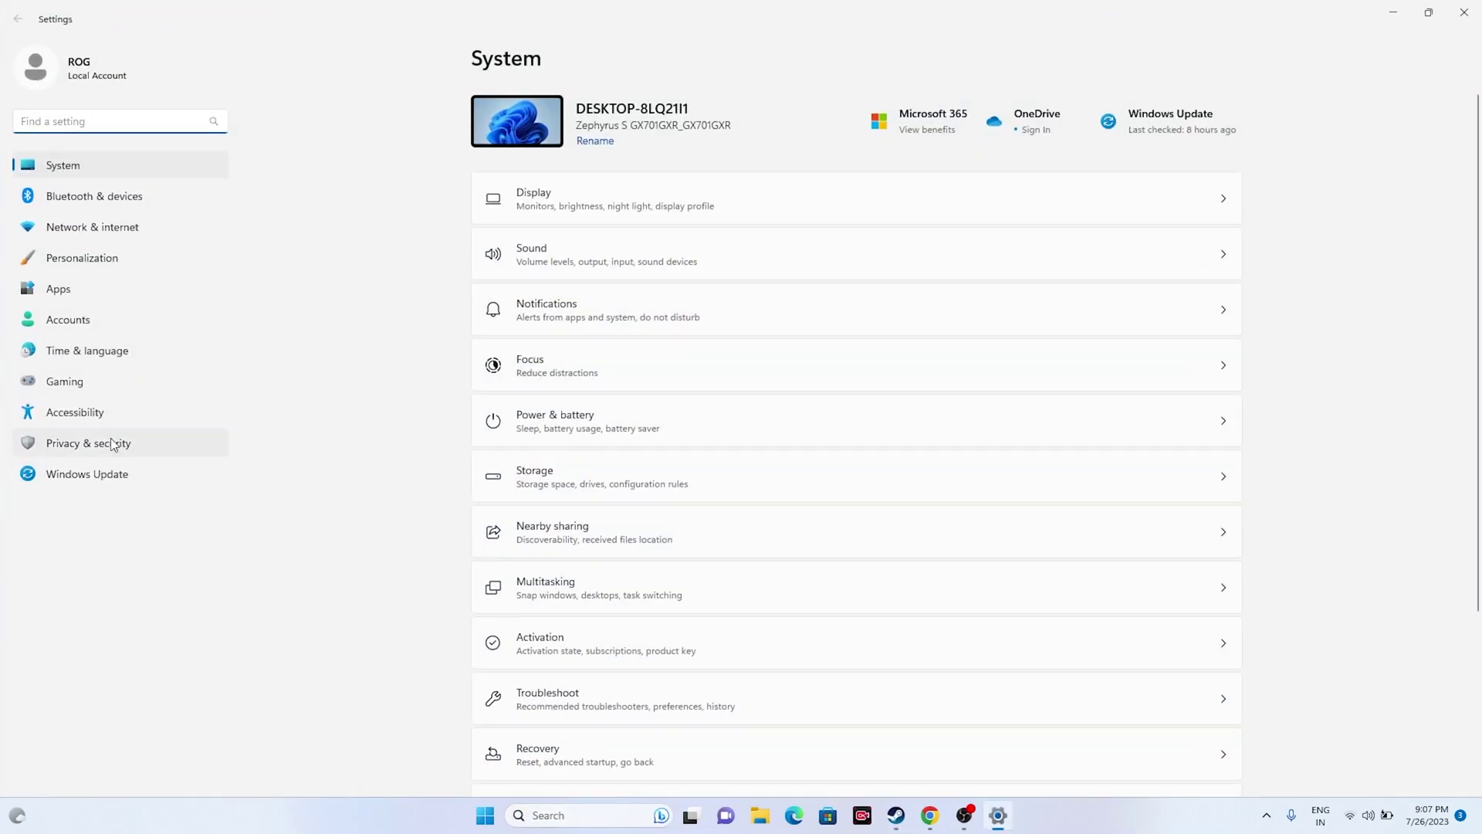
left_click(105, 352)
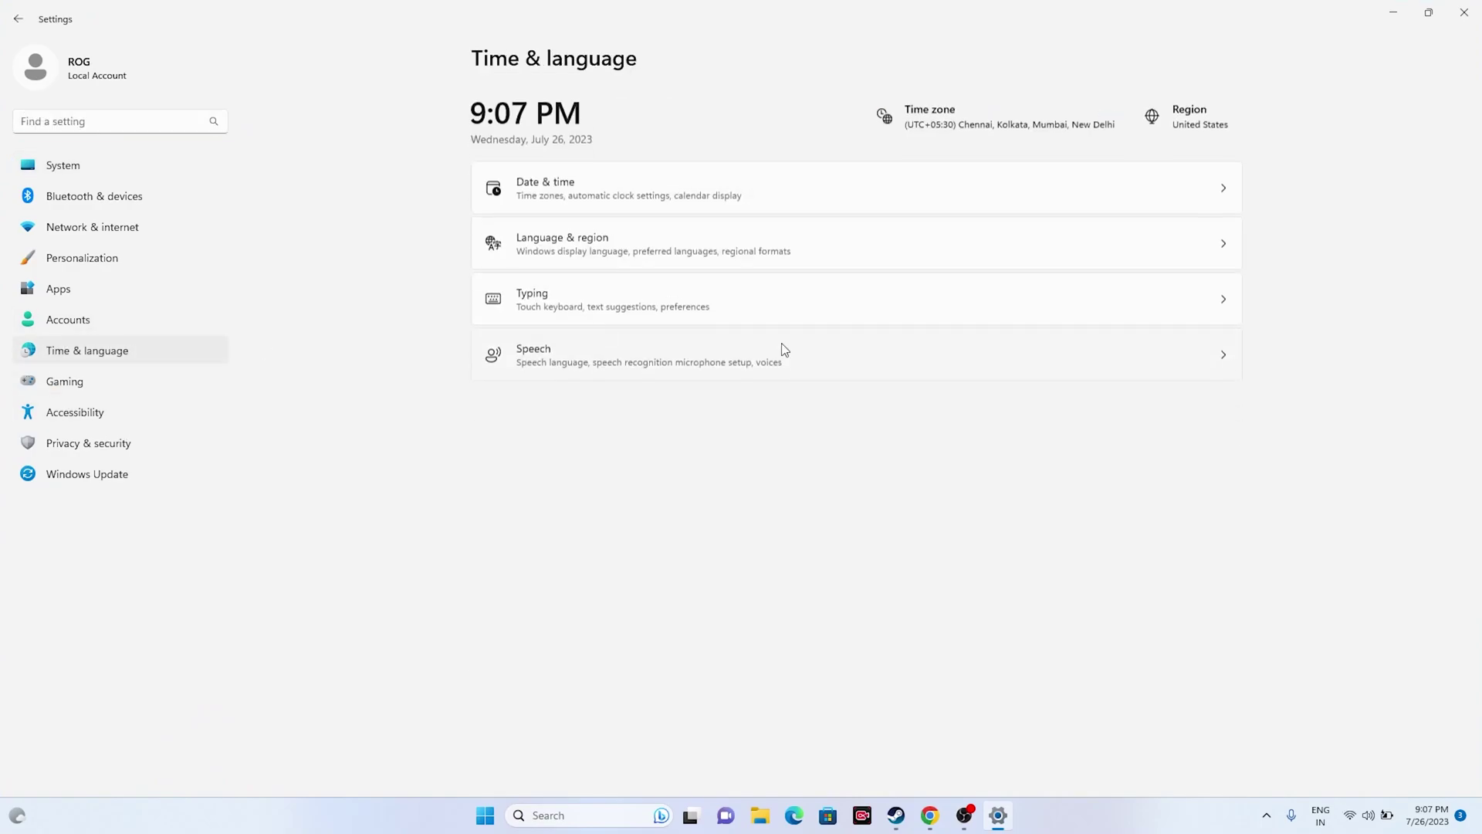
left_click(638, 249)
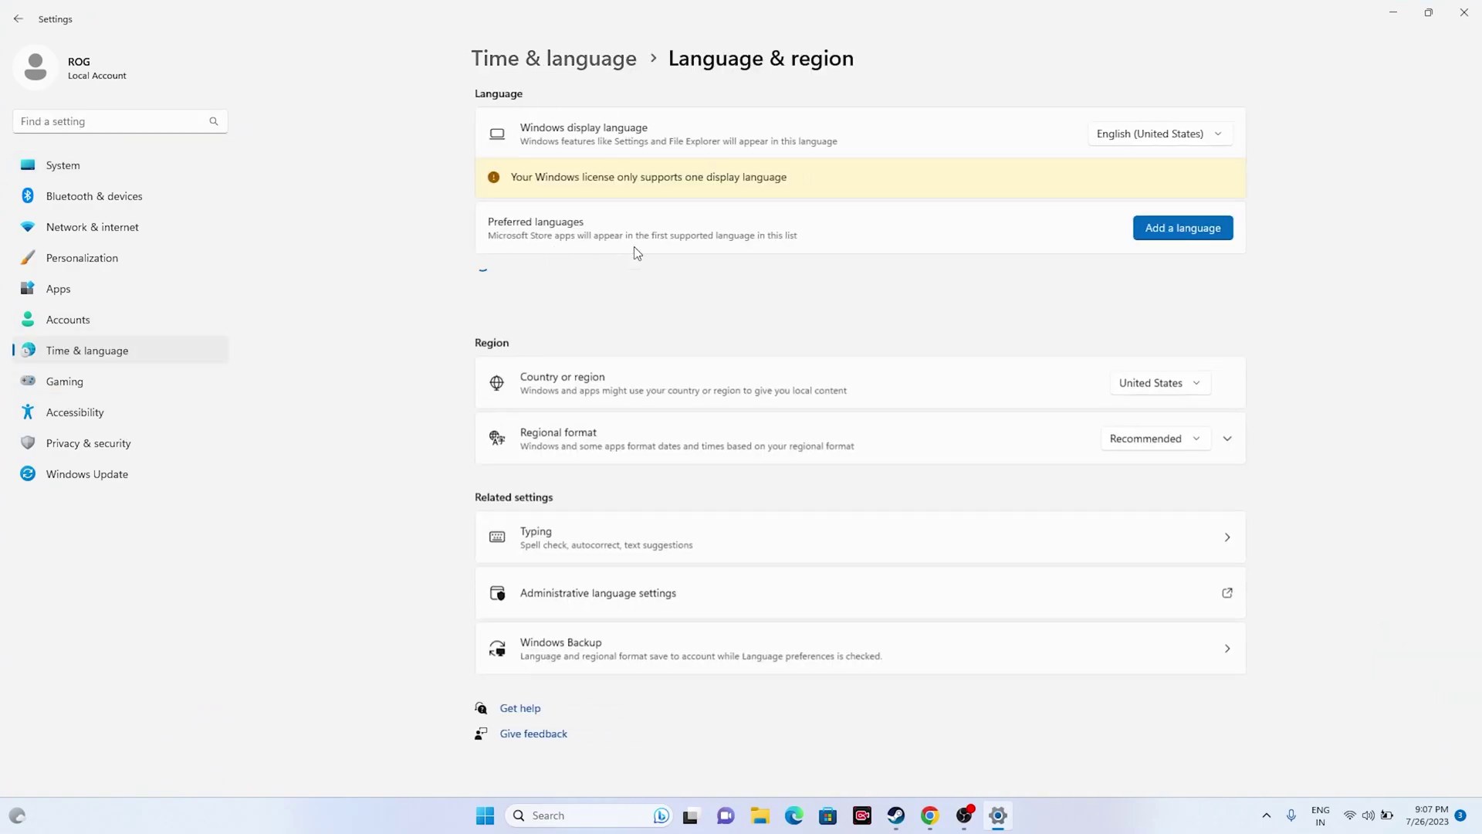
left_click(18, 19)
left_click(479, 188)
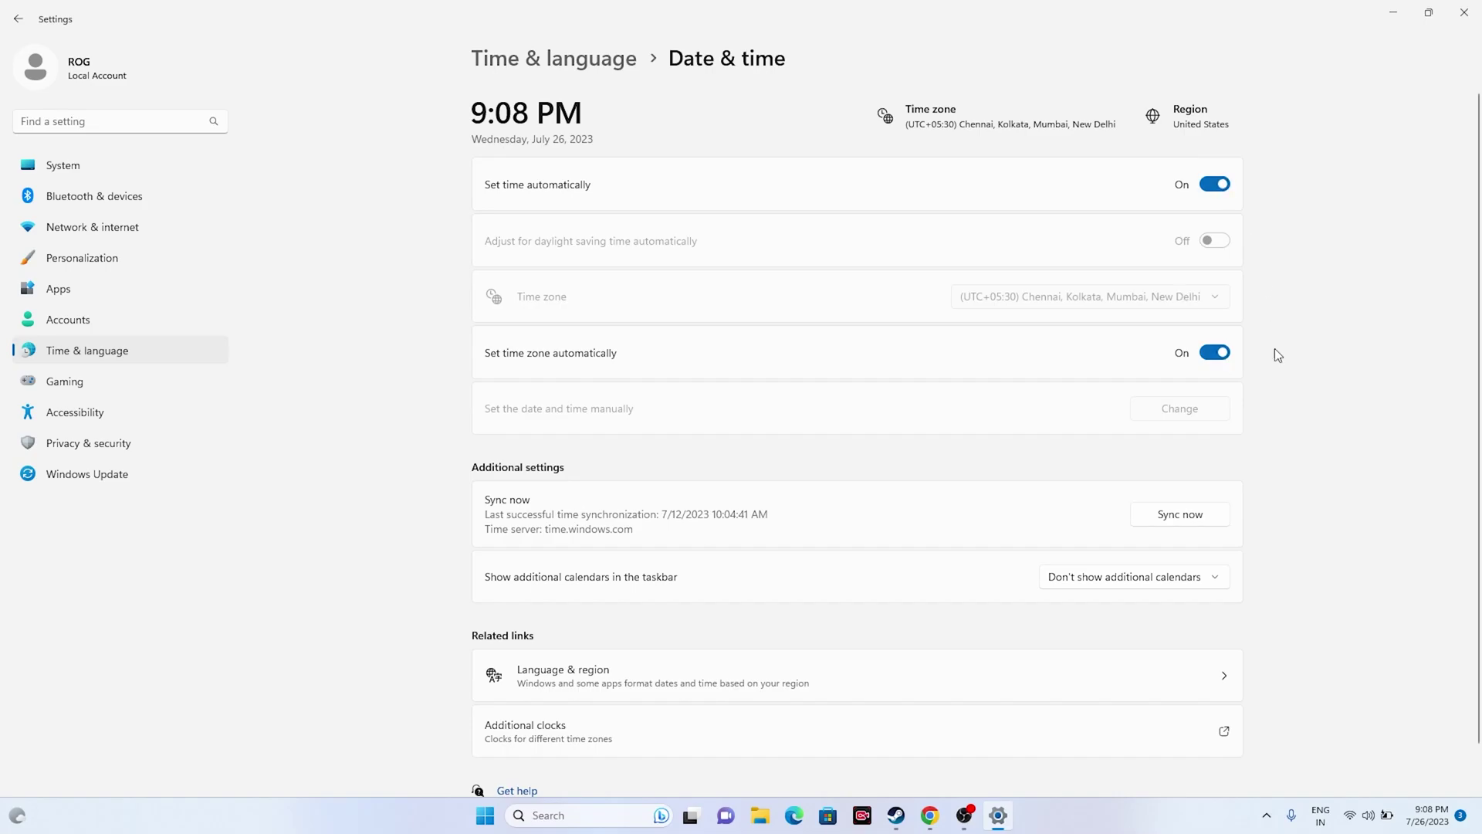
- Check the country or region options on the Language & region page and close Settings
left_click(17, 19)
left_click(615, 256)
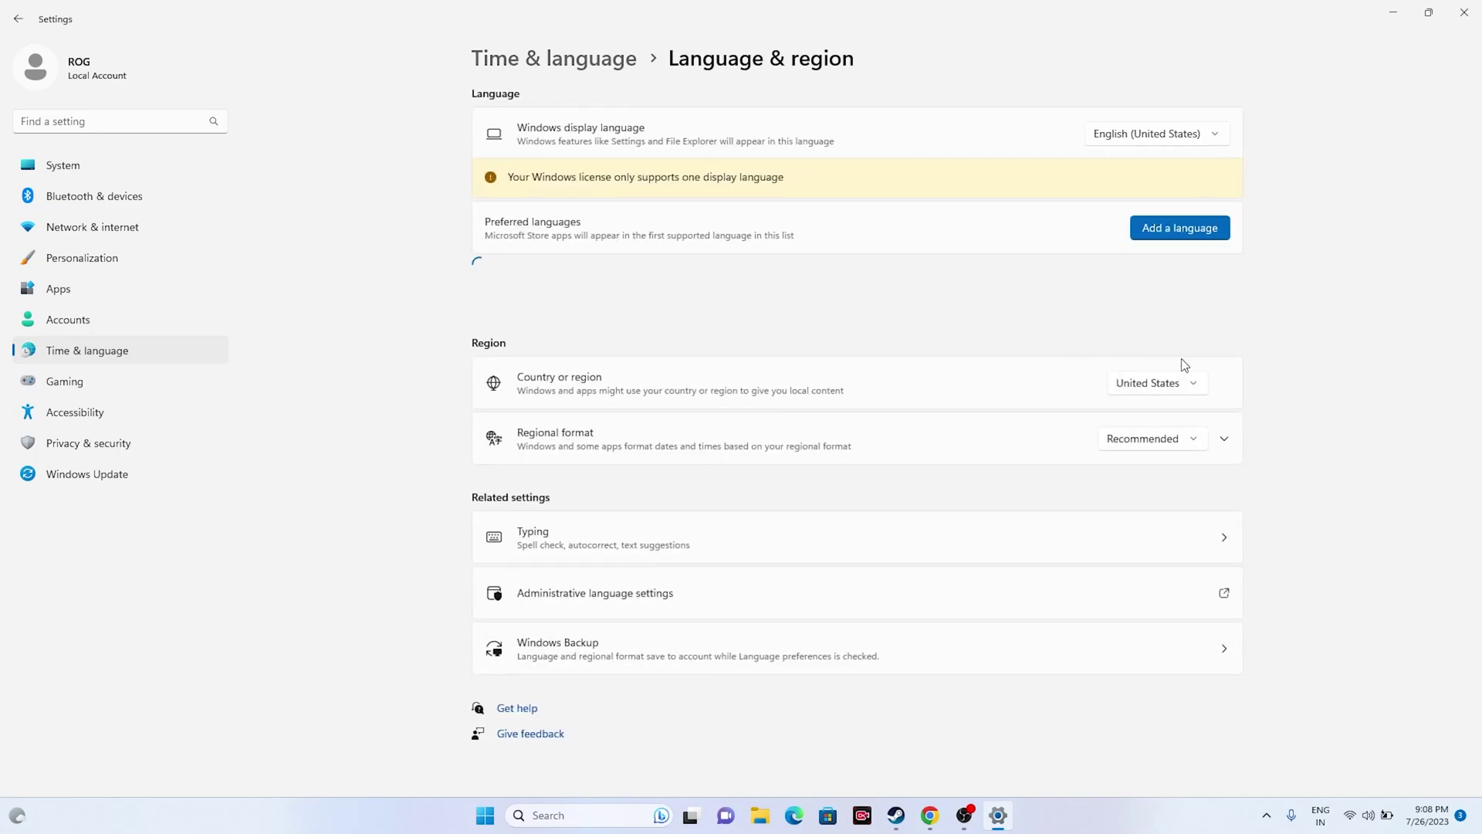
left_click(1191, 383)
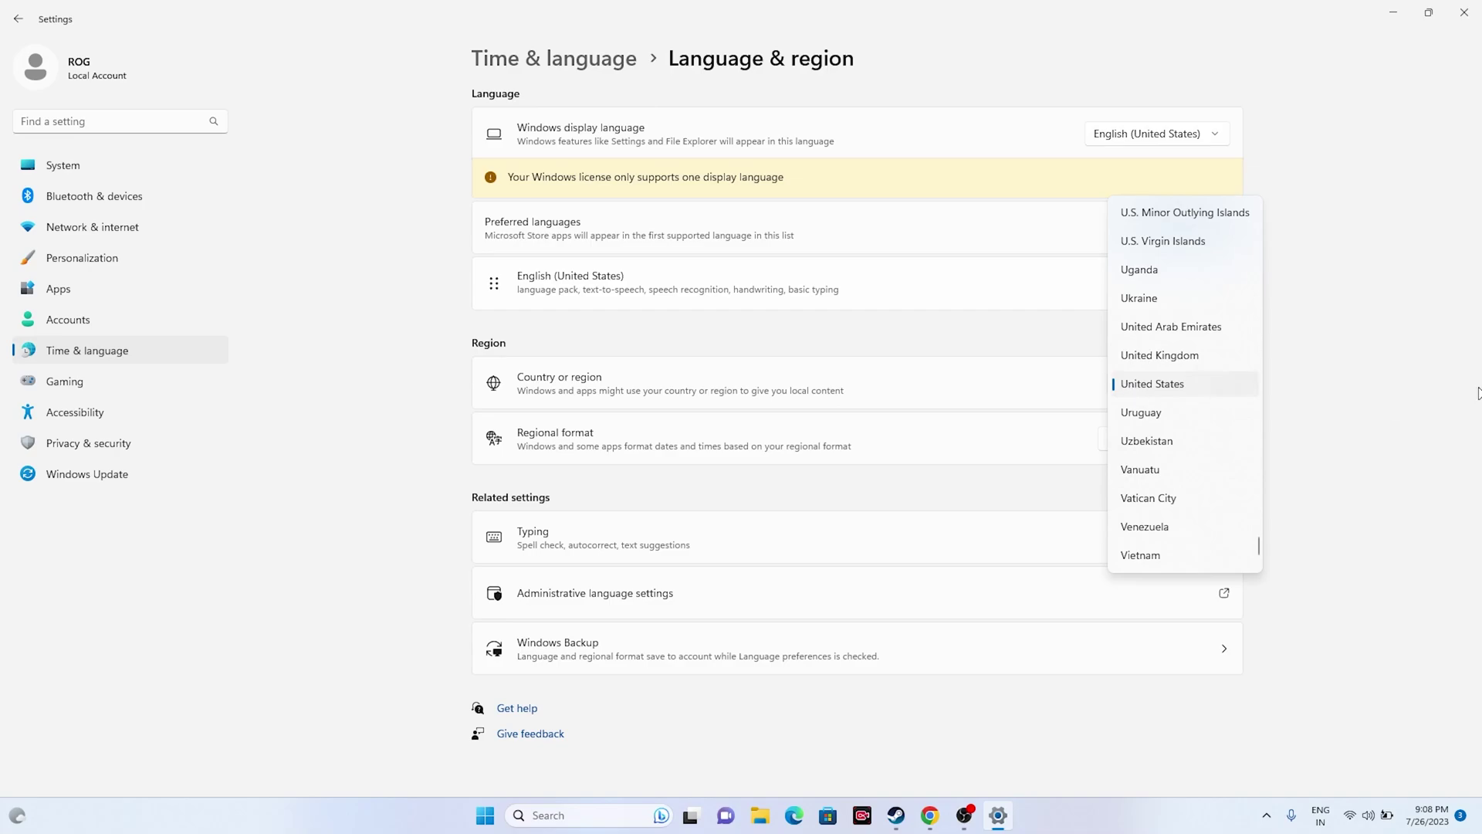
left_click(1336, 419)
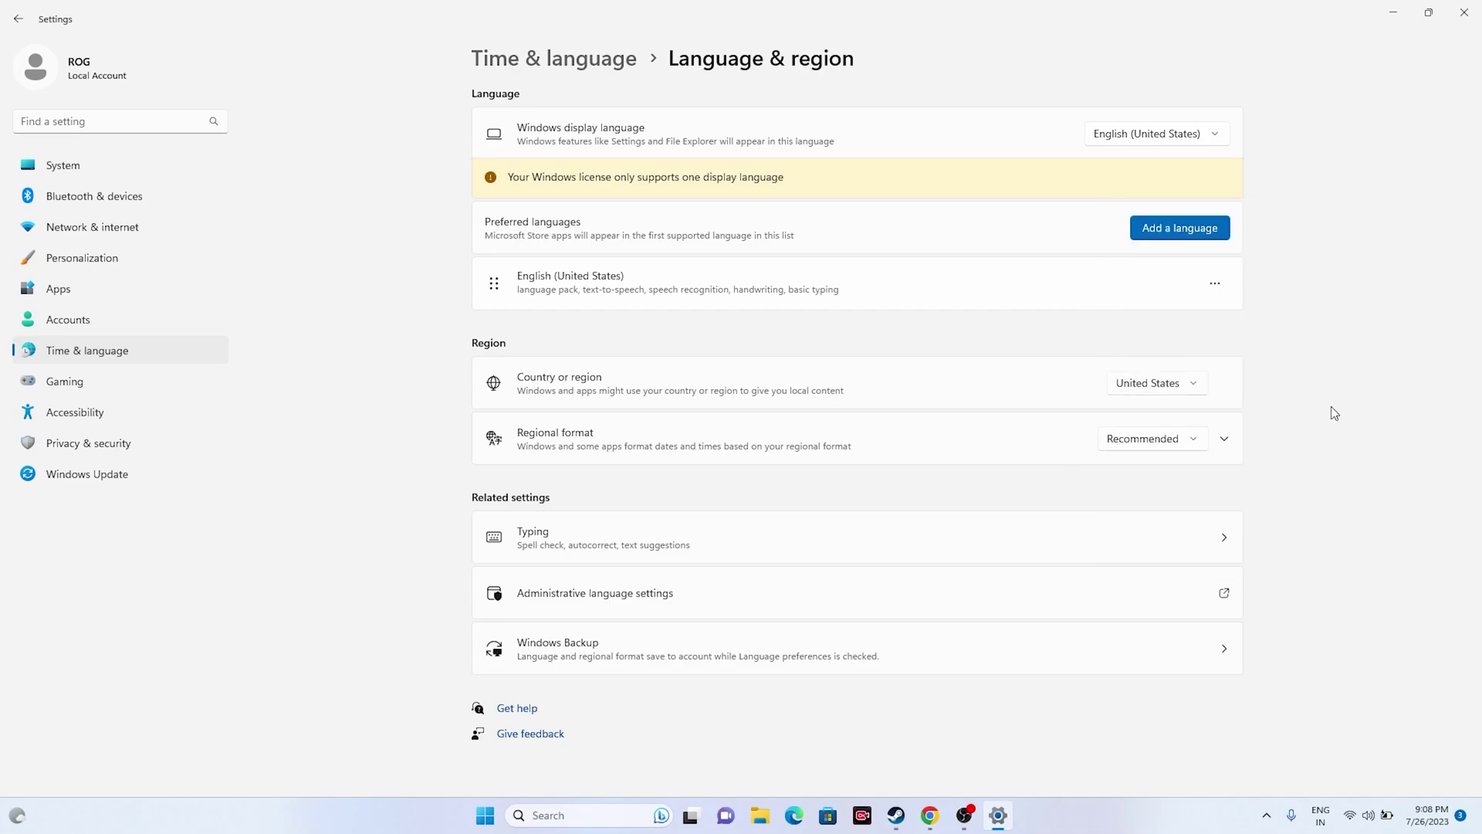
left_click(1464, 12)
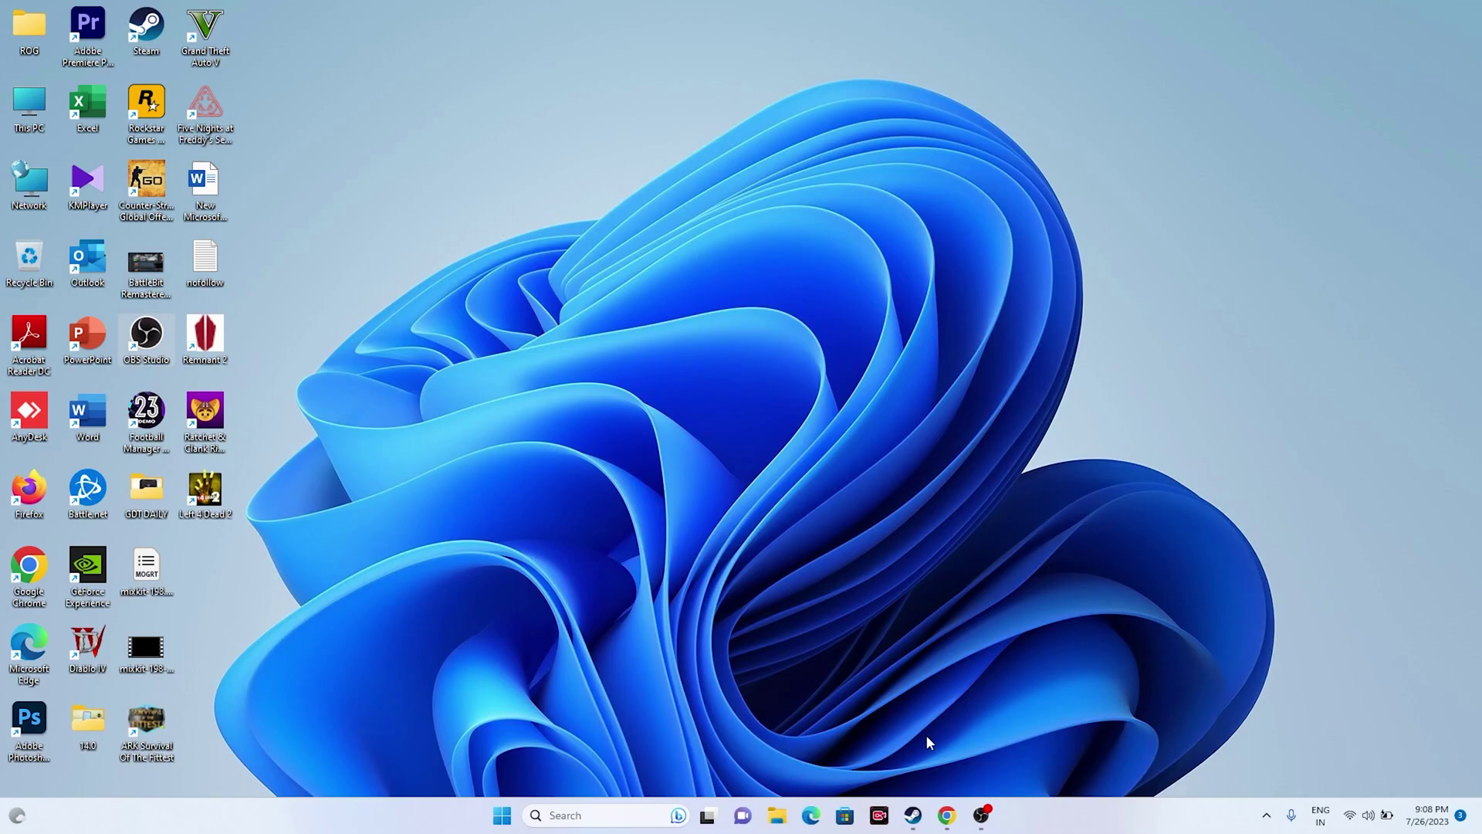
- Switch to Steam, close its window, relaunch it from the desktop, and minimize it
left_click(913, 816)
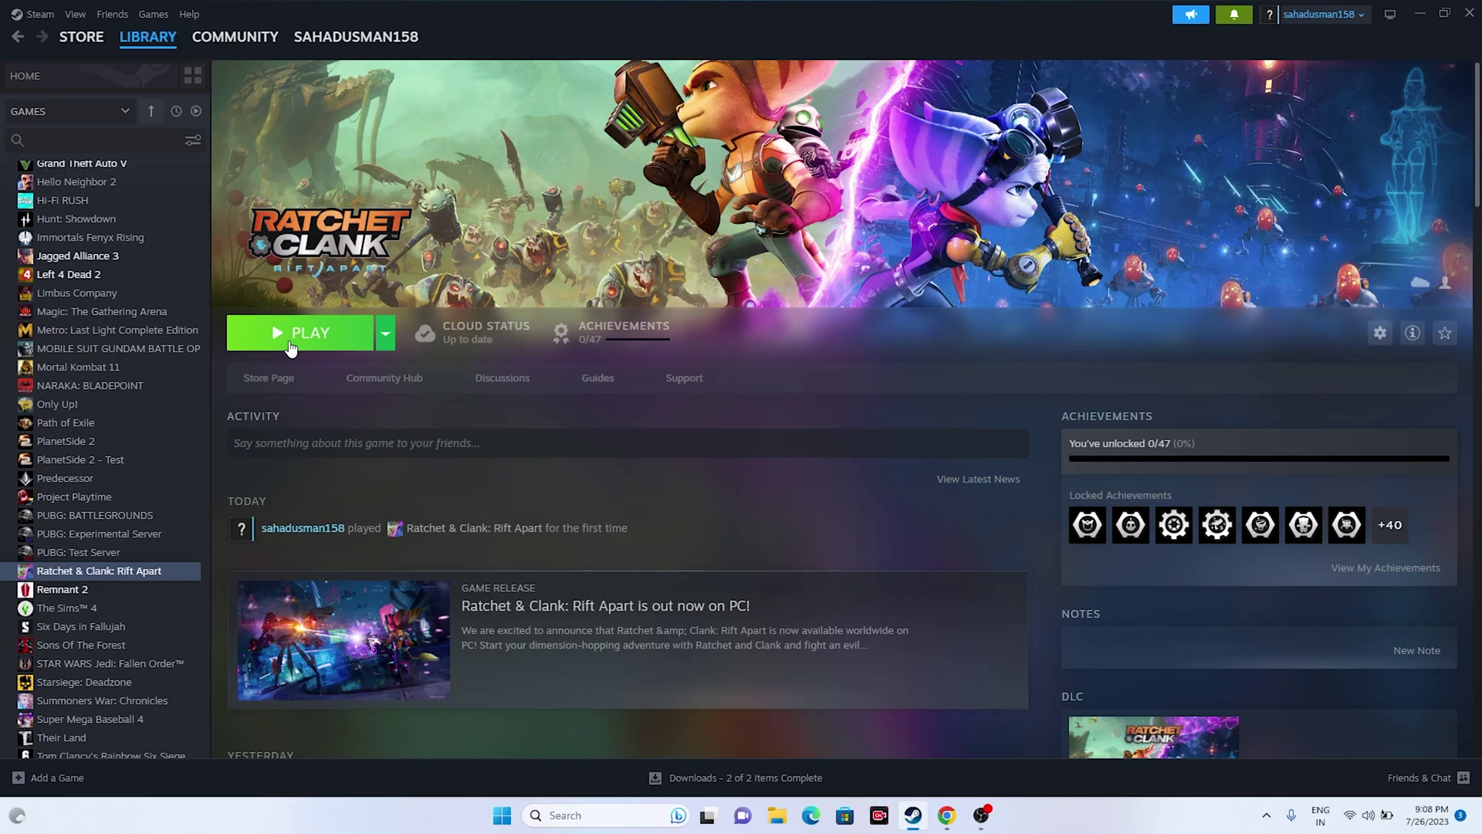
left_click(1444, 14)
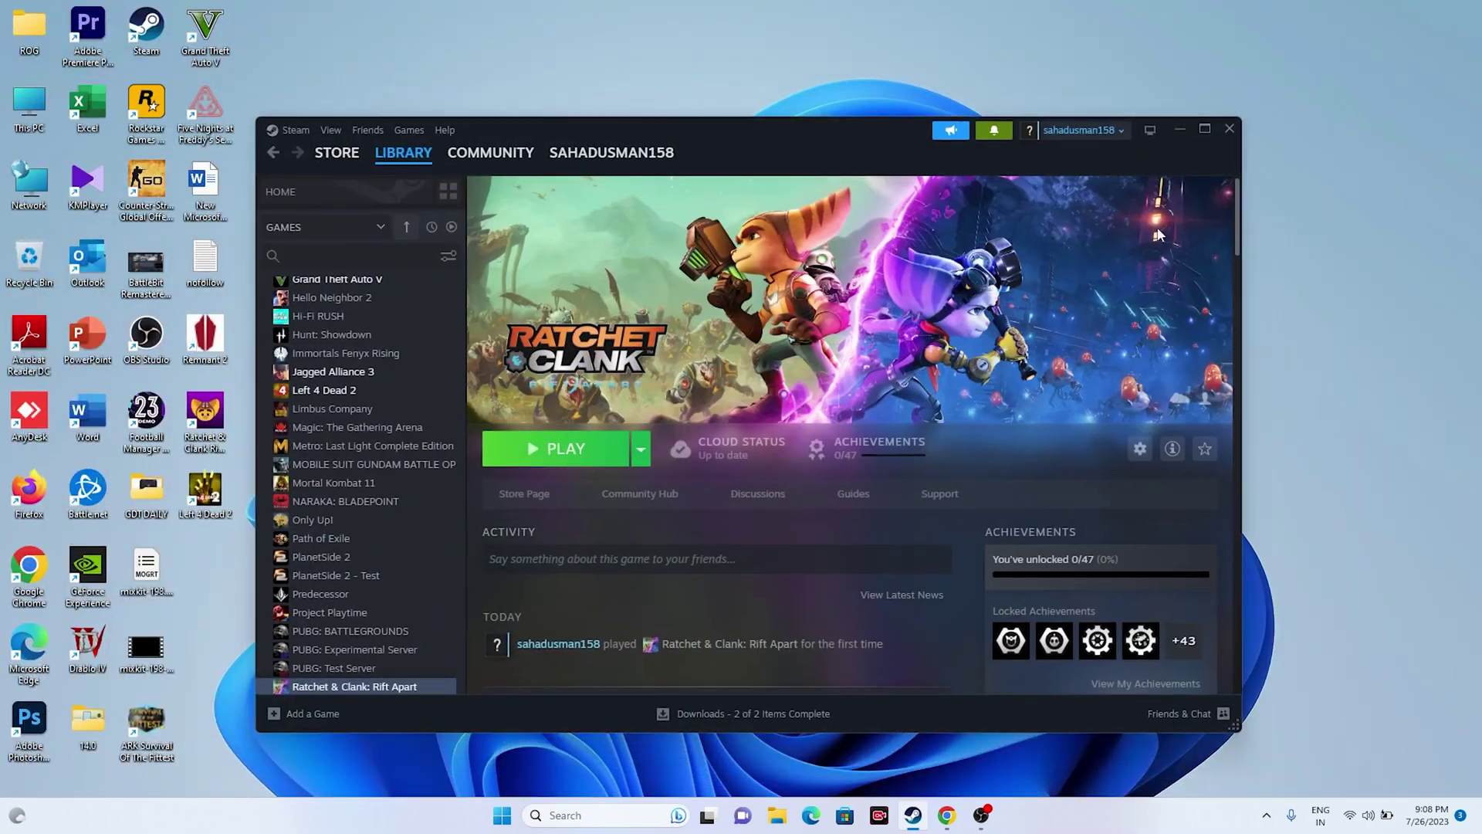
left_click(1229, 128)
double_click(146, 29)
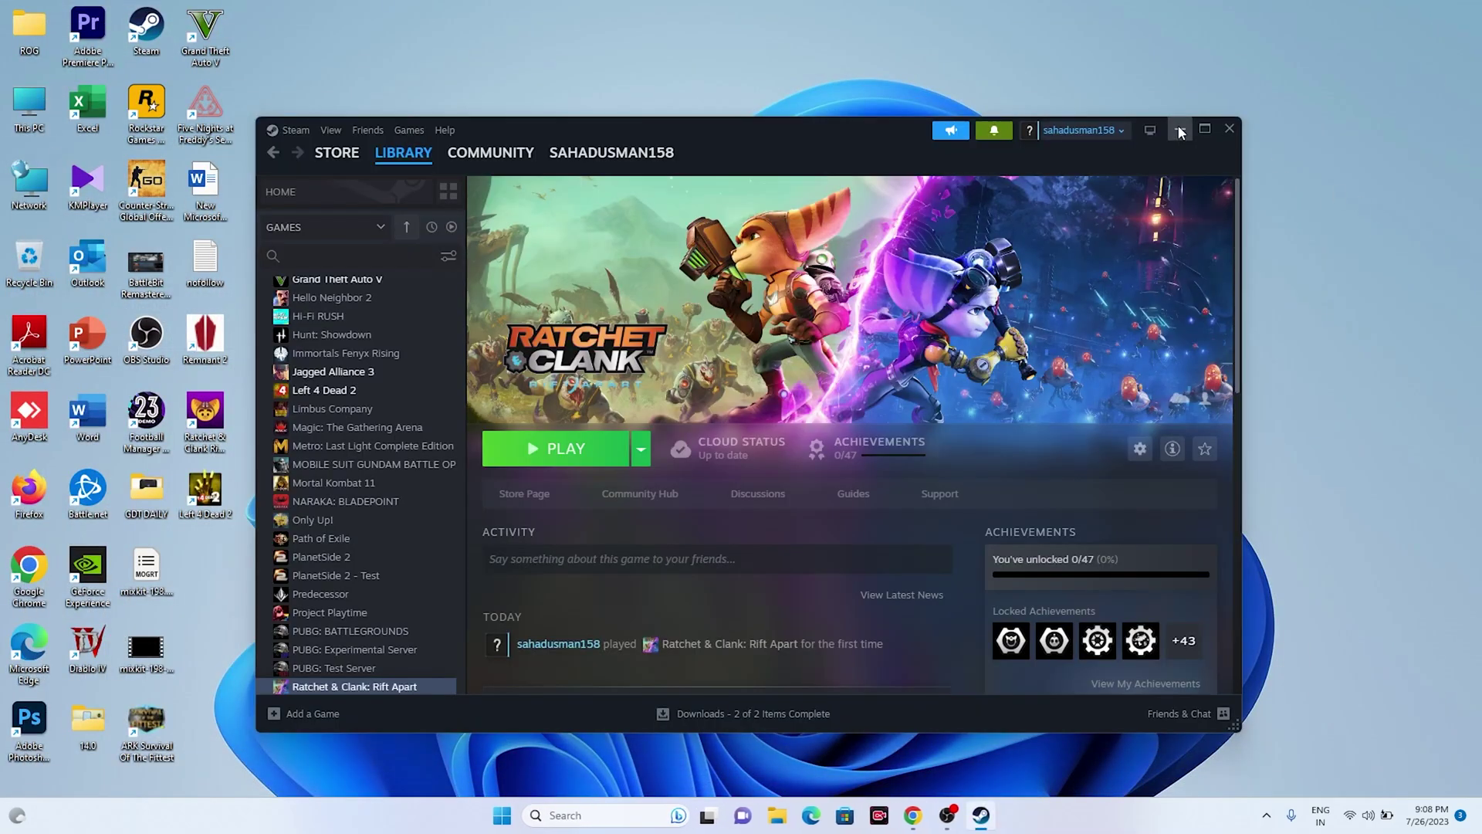
left_click(1179, 131)
- Locate the Ratchet & Clank - Rift Apart folder in Documents using File Explorer and close the window
left_click(776, 815)
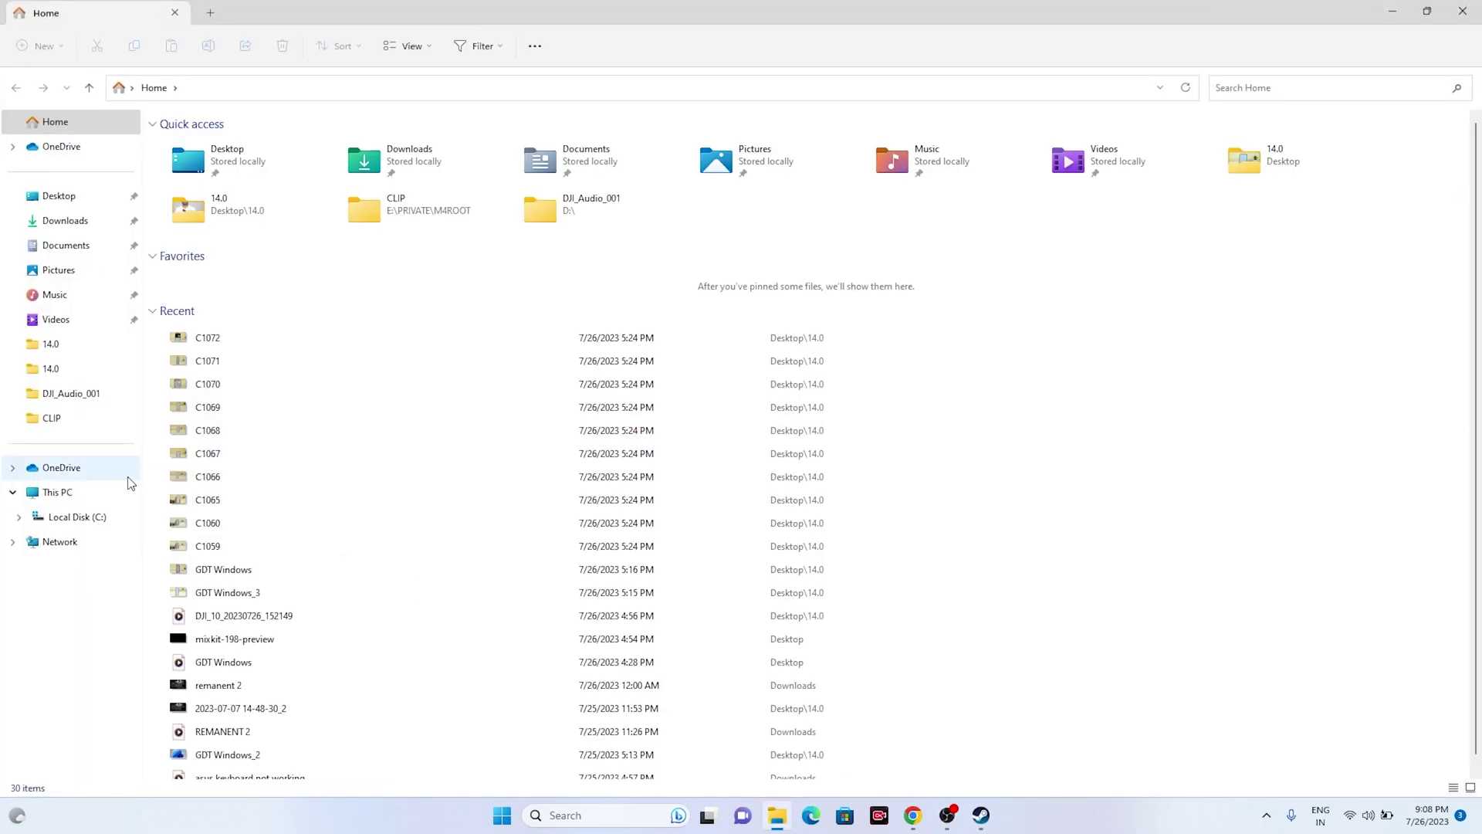
left_click(66, 221)
left_click(75, 247)
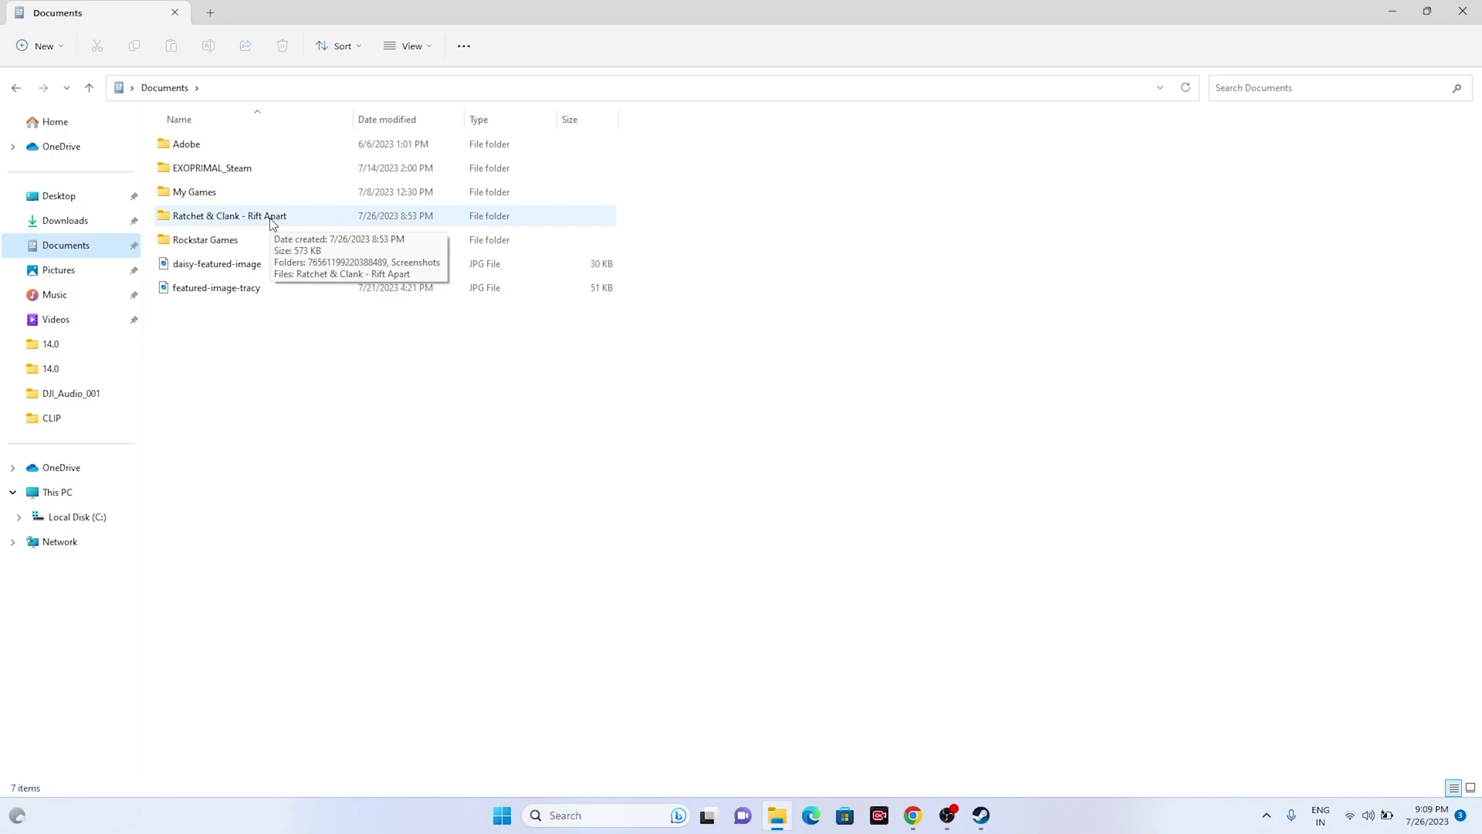
left_click(1464, 10)
- Bring the Steam window back, maximize it, and minimize it to the taskbar
left_click(981, 815)
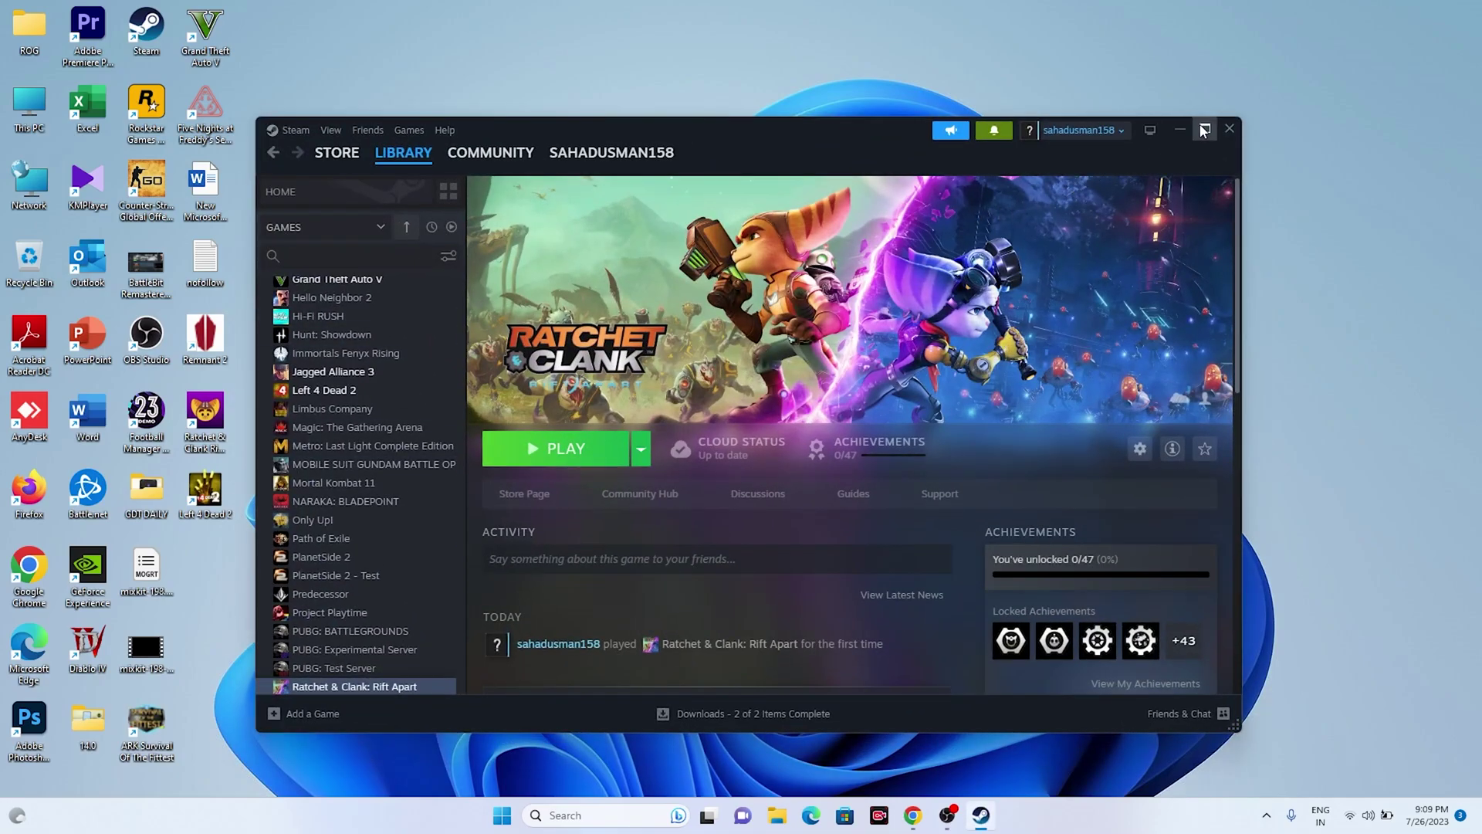
left_click(1204, 130)
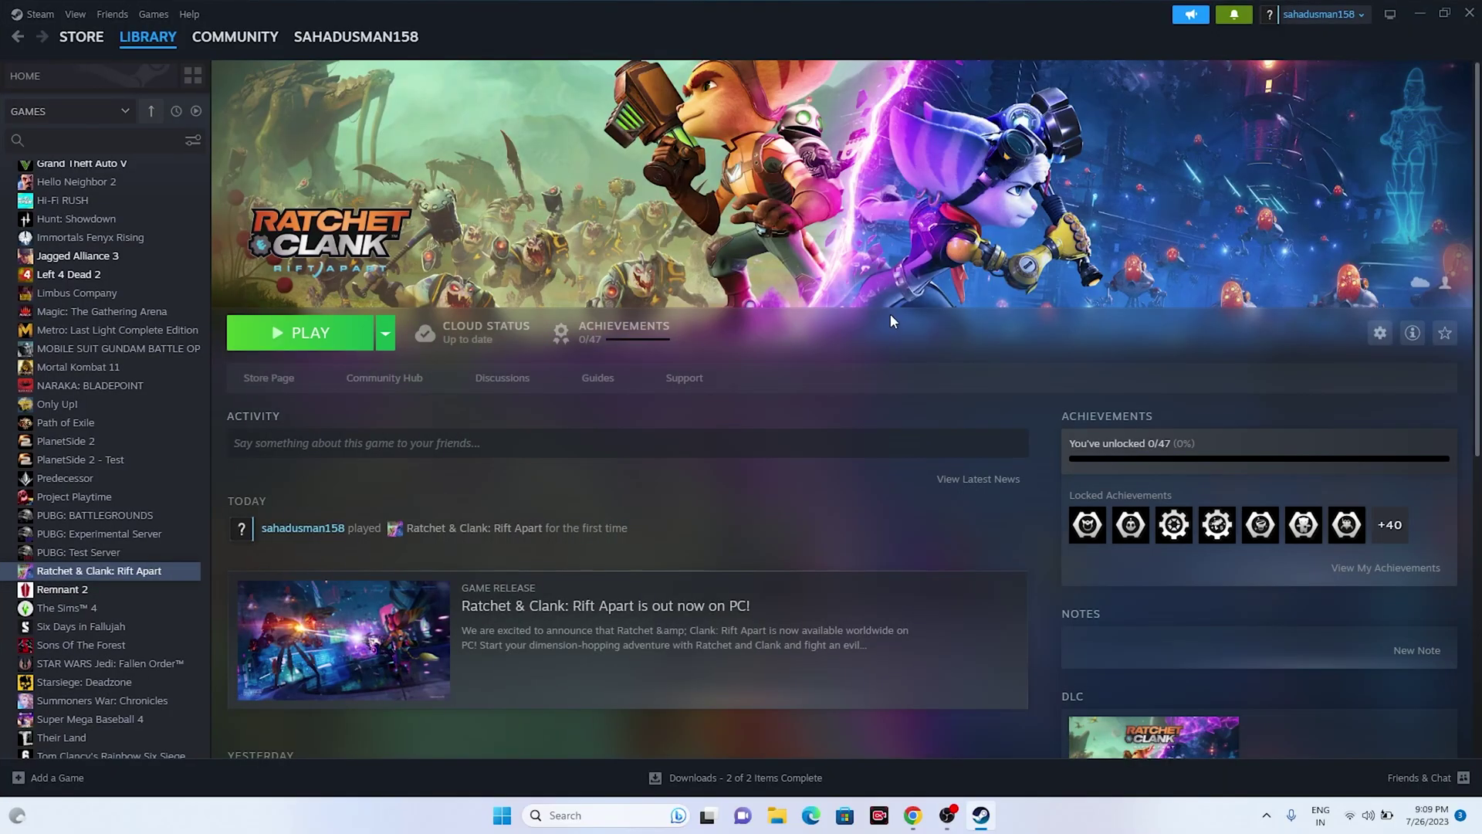
left_click(1419, 14)
- Open Windows Defender Firewall's allowed apps list through Control Panel and find the Ratchet & Clank: Rift Apart entry
left_click(559, 815)
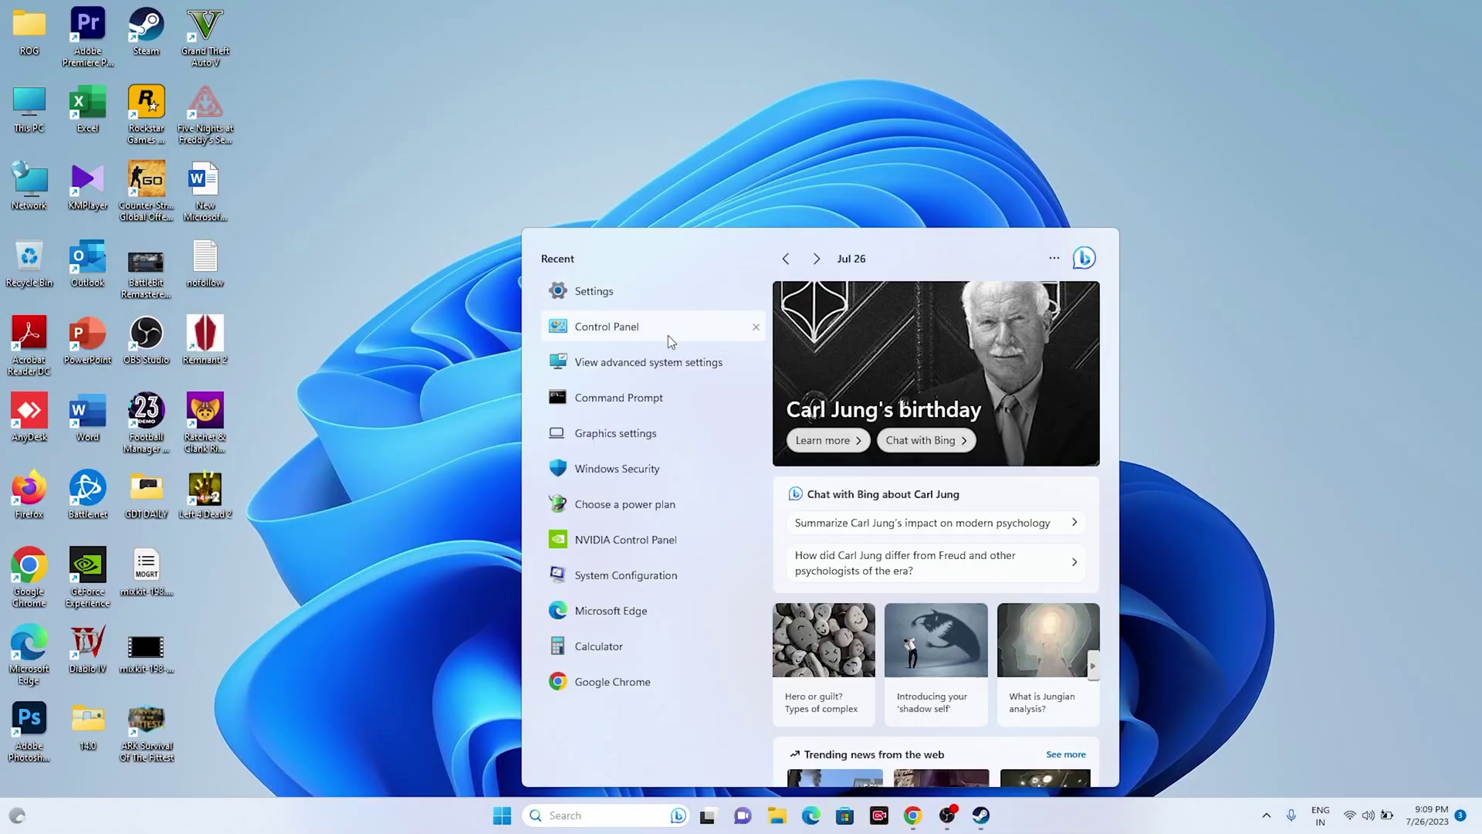
left_click(616, 330)
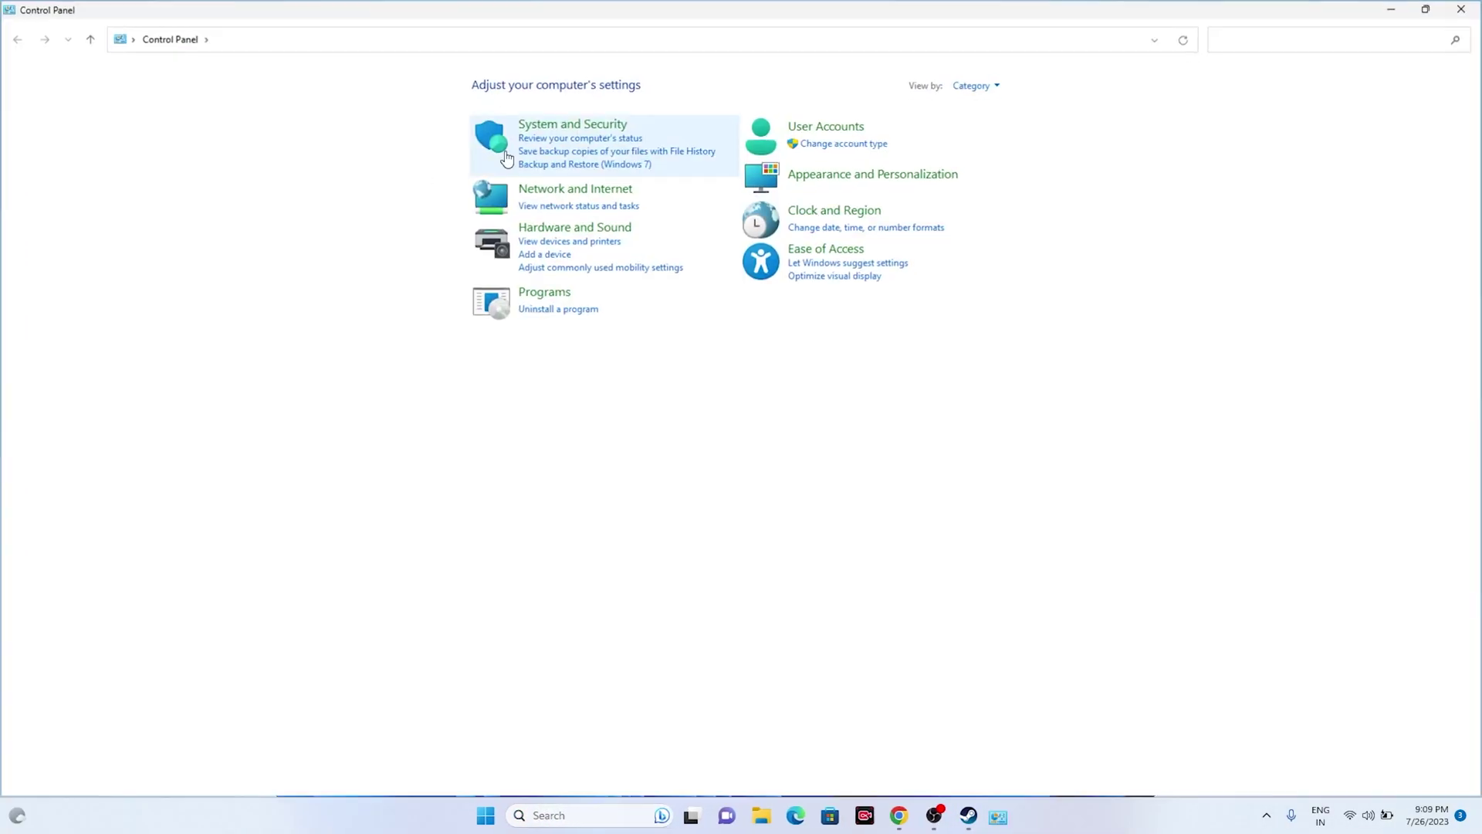
left_click(564, 123)
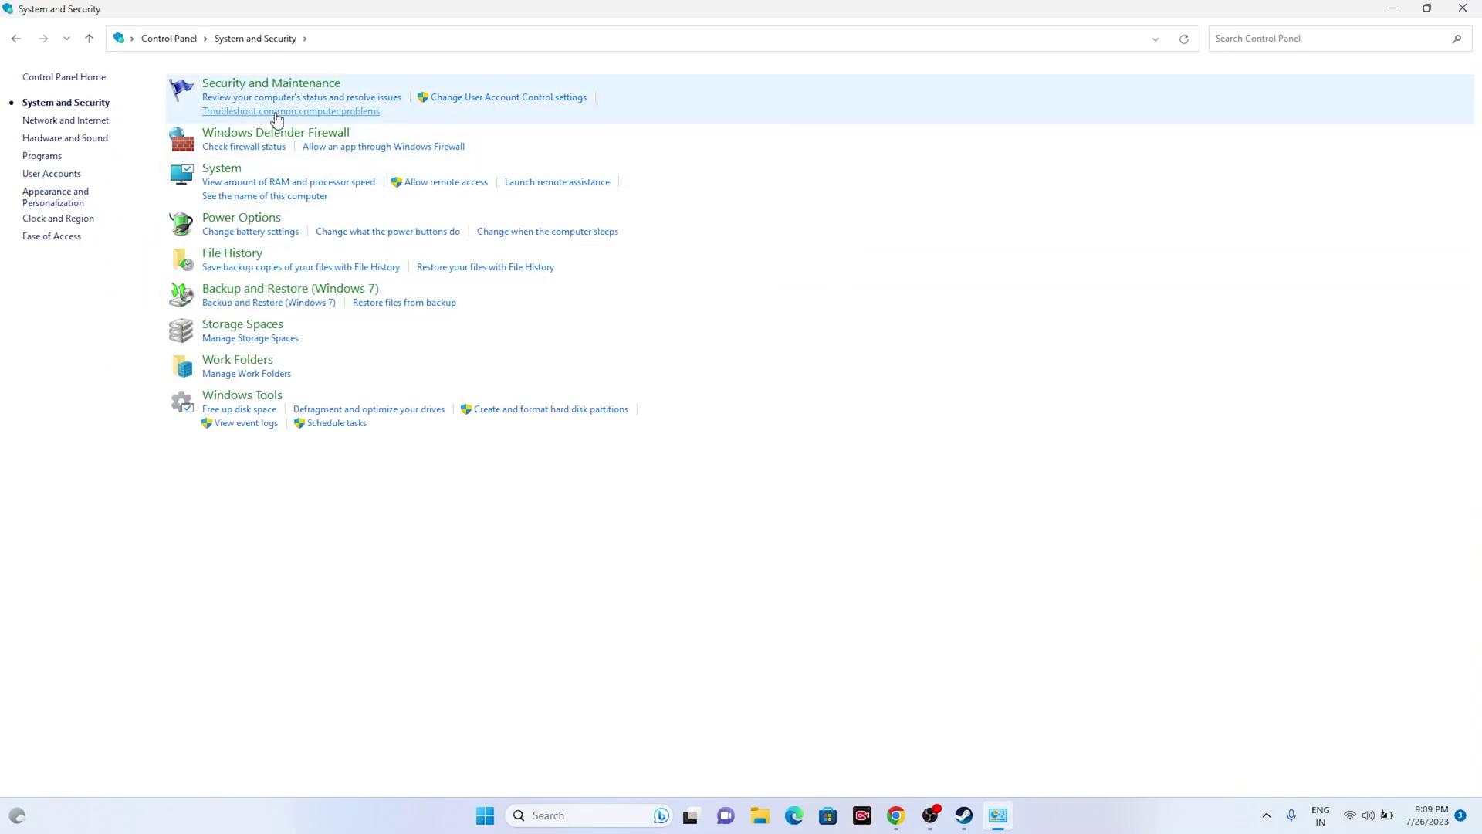
left_click(278, 140)
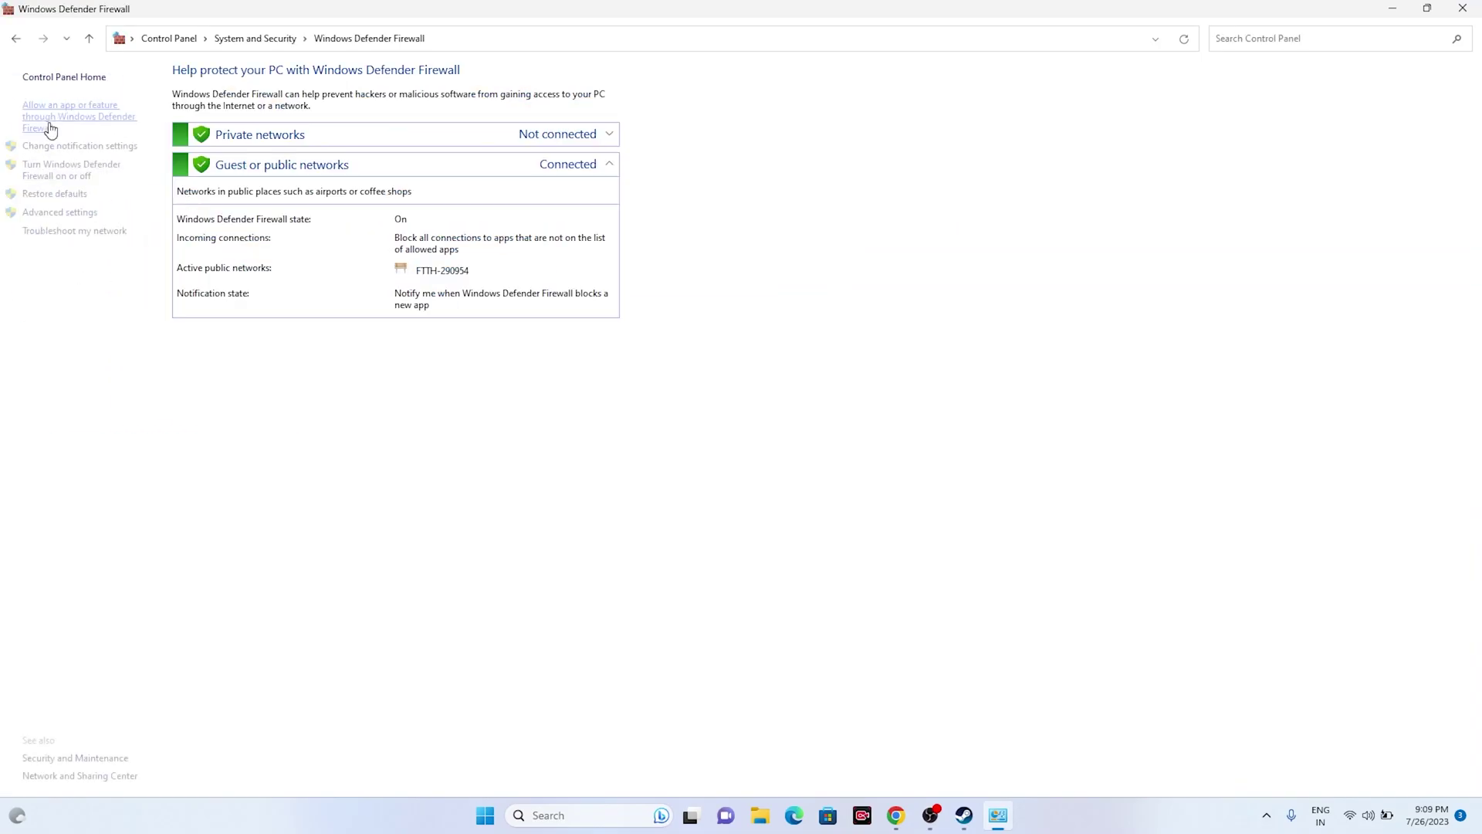
left_click(53, 116)
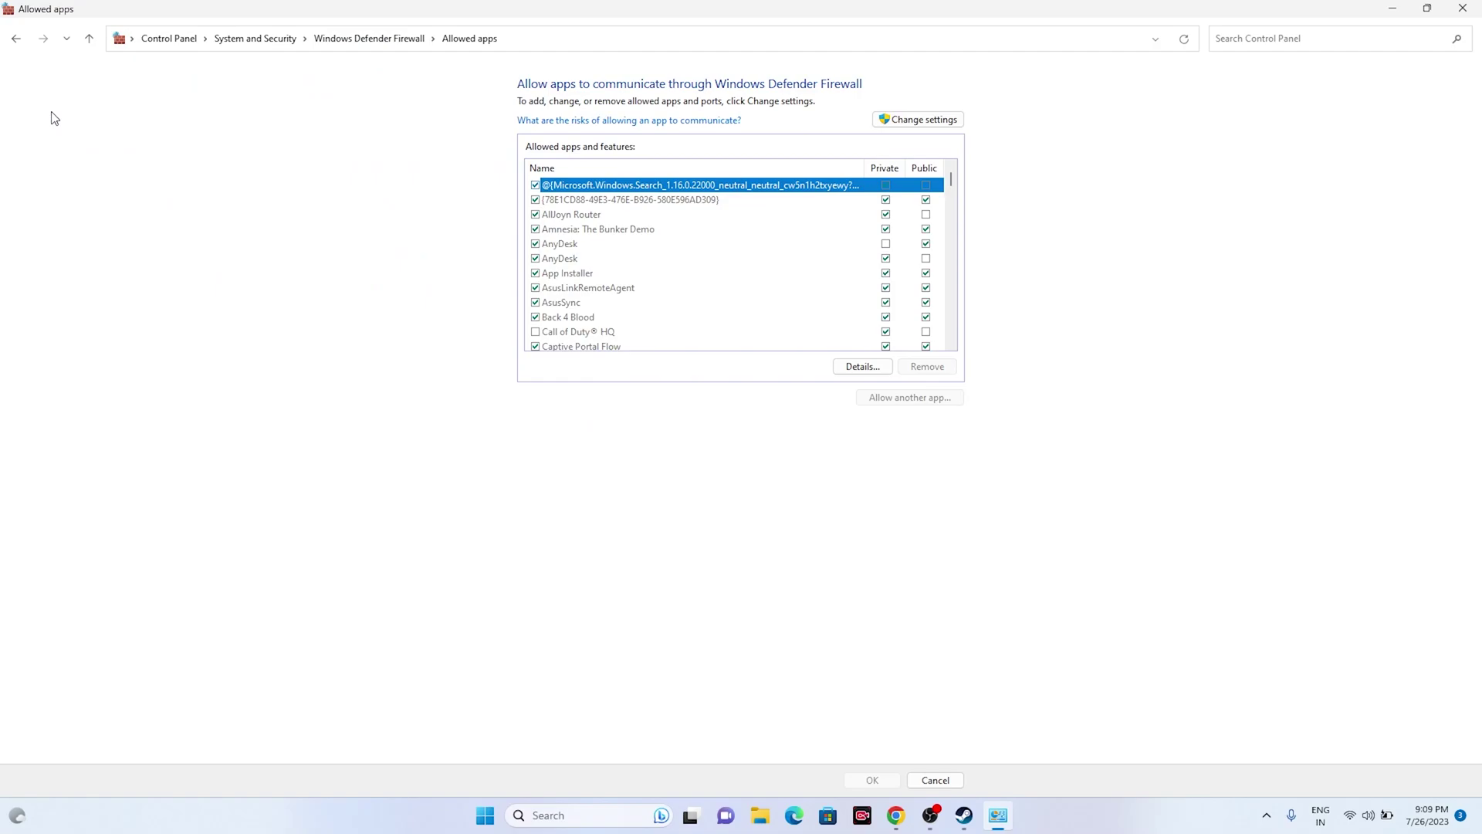
scroll(644, 279, "down", 8)
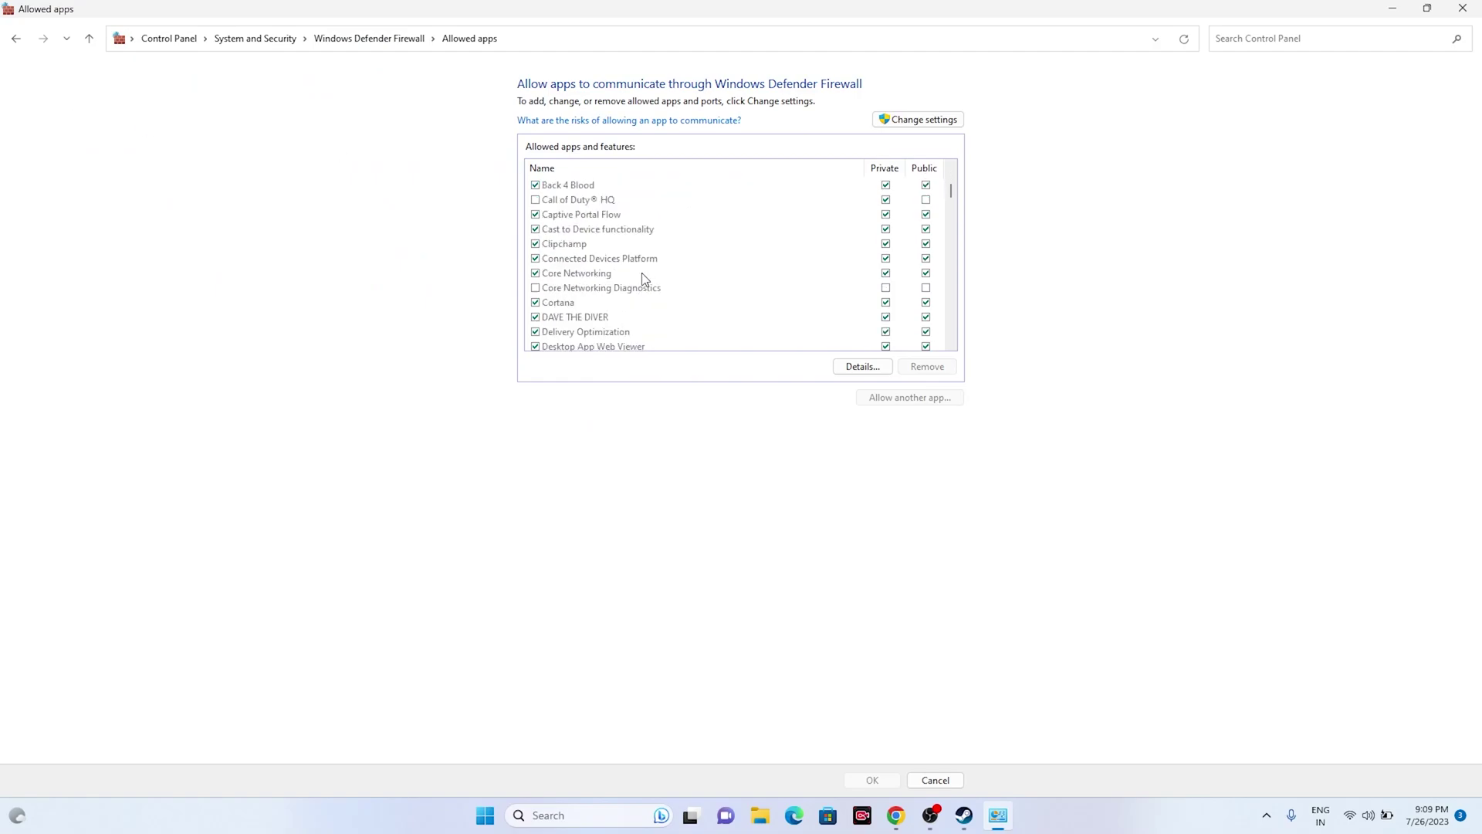
scroll(643, 279, "down", 6)
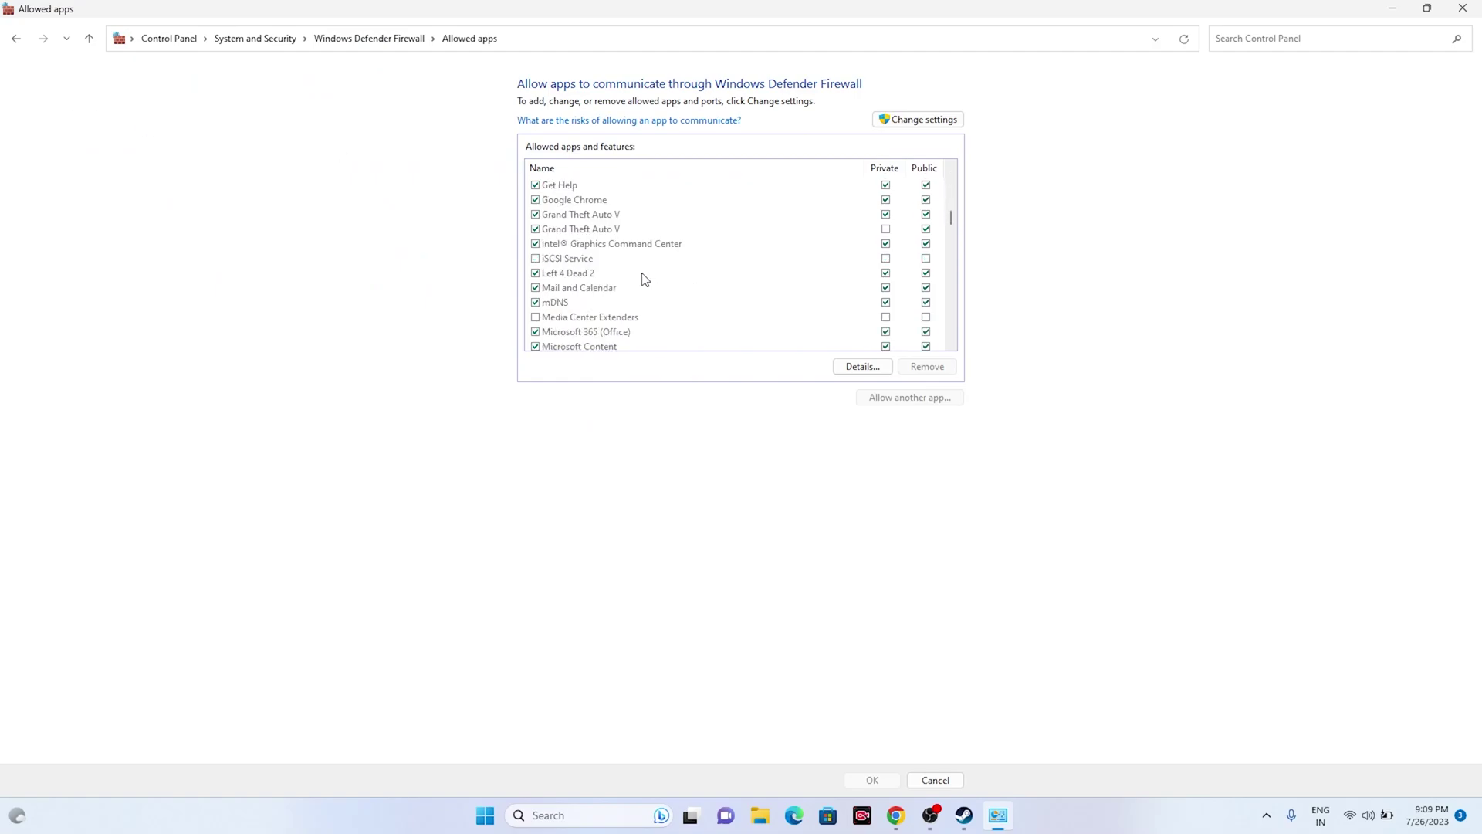
scroll(571, 232, "down", 10)
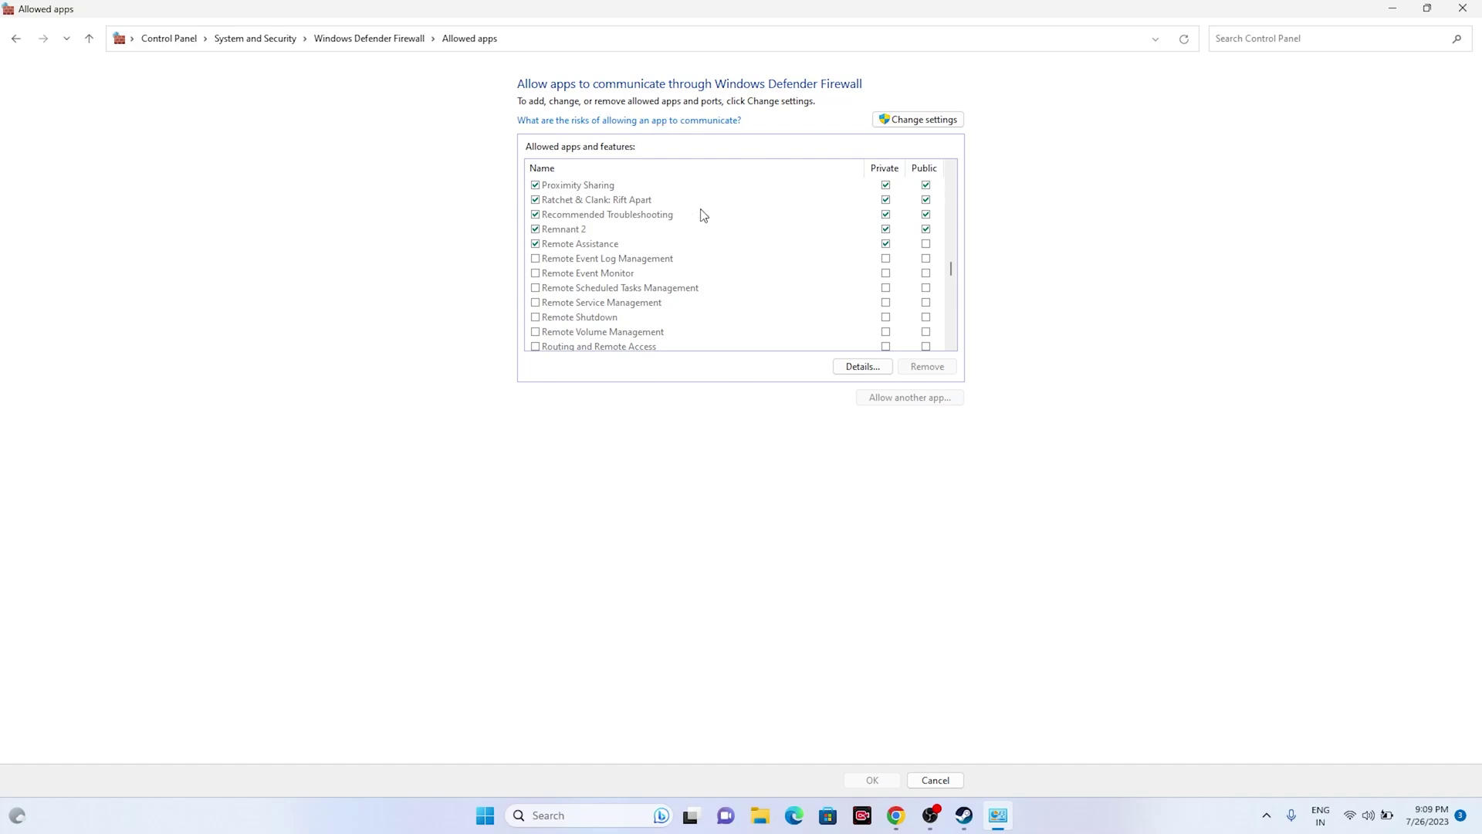
- Unlock the allowed apps settings, start allowing another app, and browse to the Steam folder in C:\Program Files (x86)
left_click(911, 125)
left_click(897, 402)
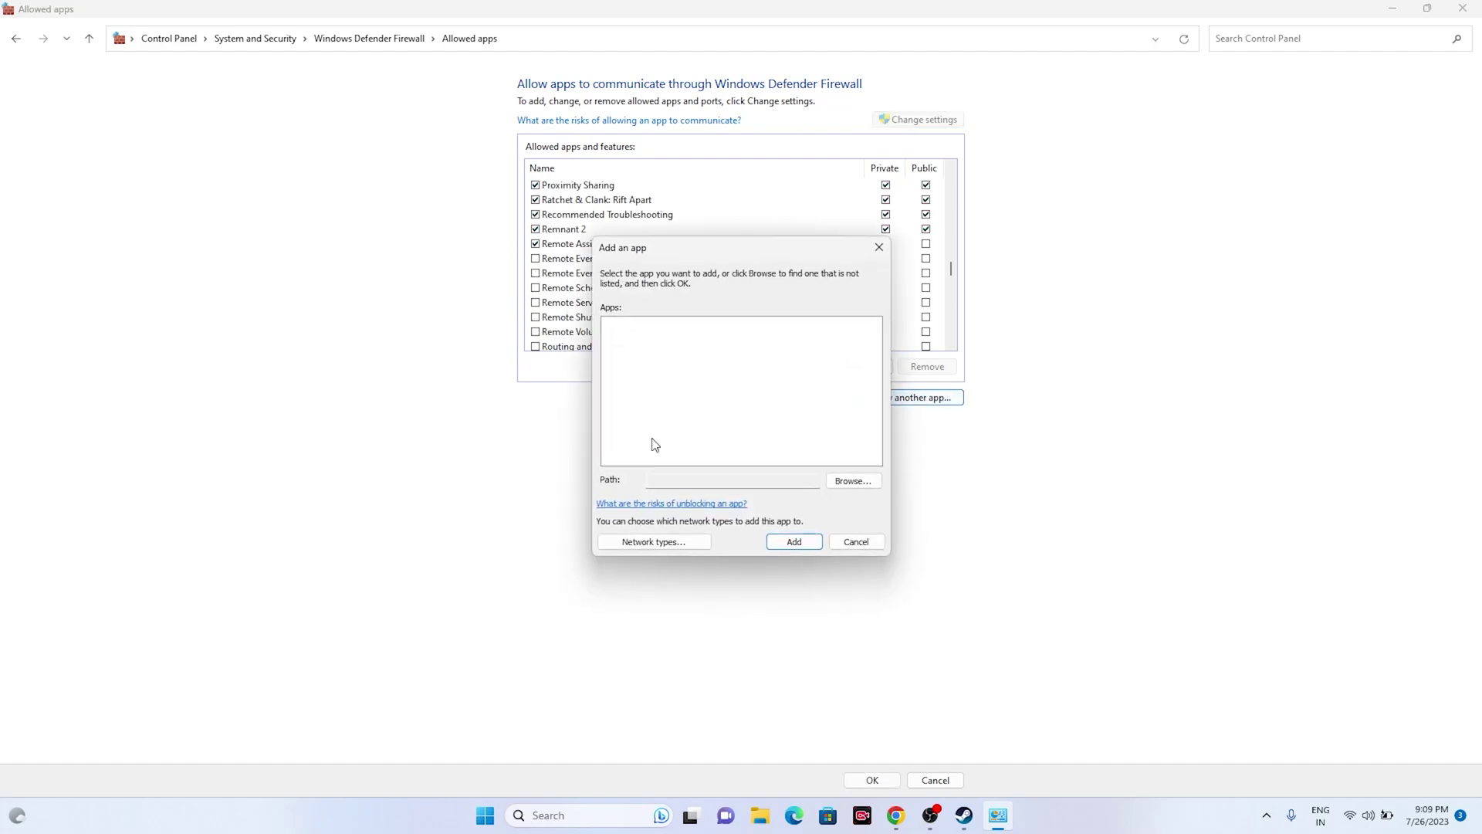
left_click(852, 484)
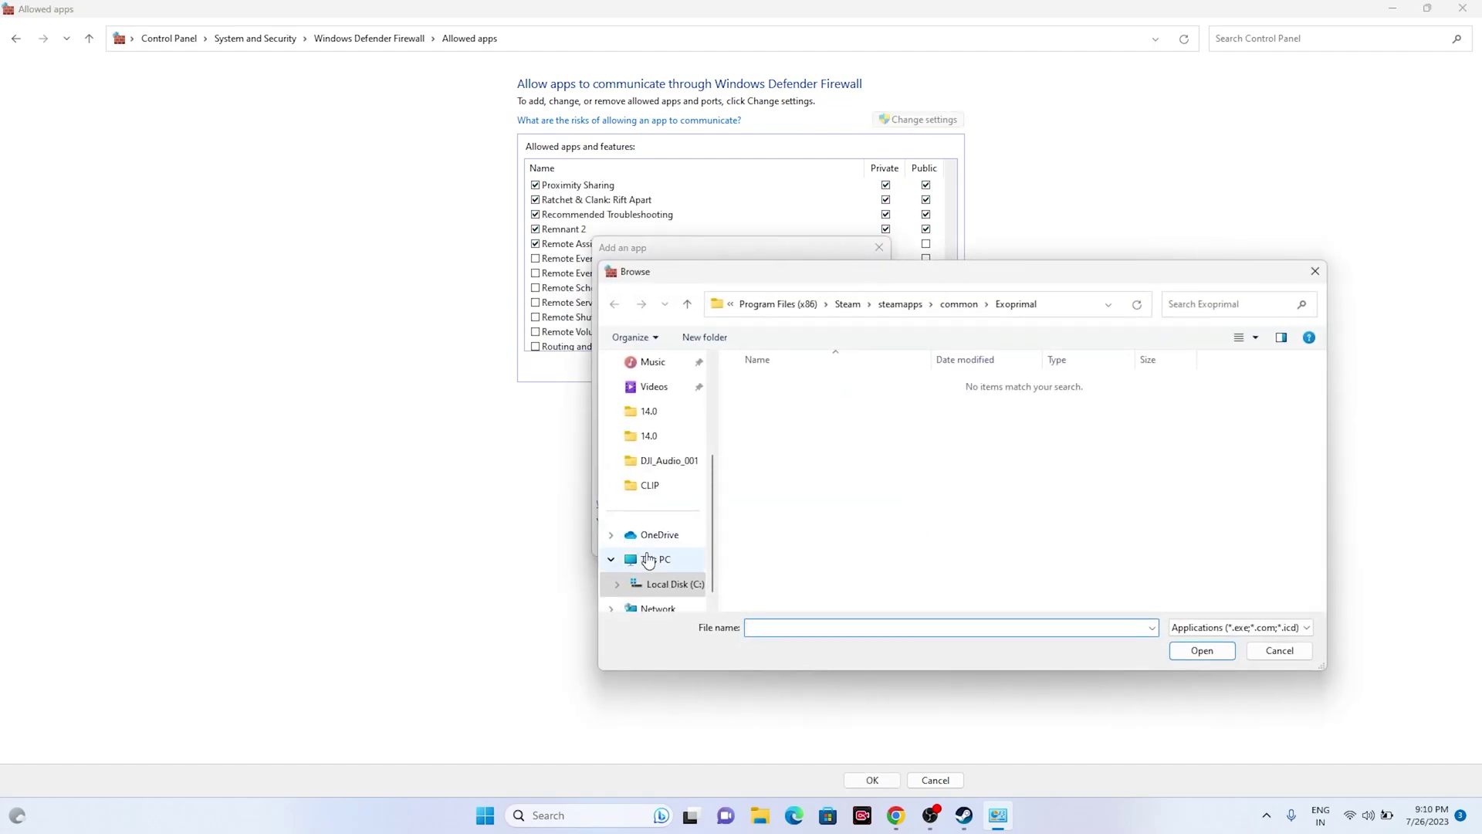
left_click(654, 559)
double_click(831, 409)
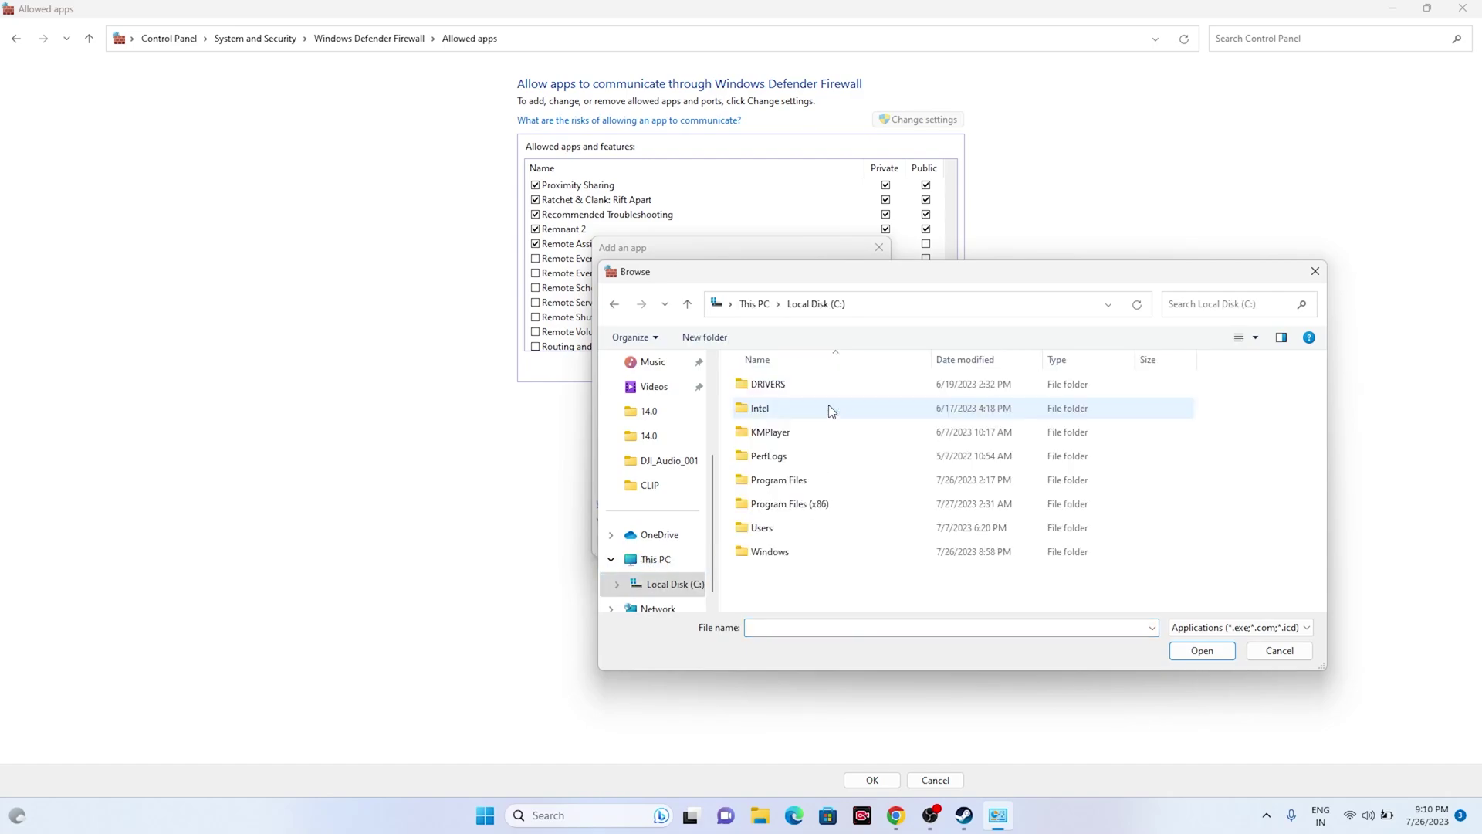
double_click(816, 503)
scroll(812, 498, "down", 2)
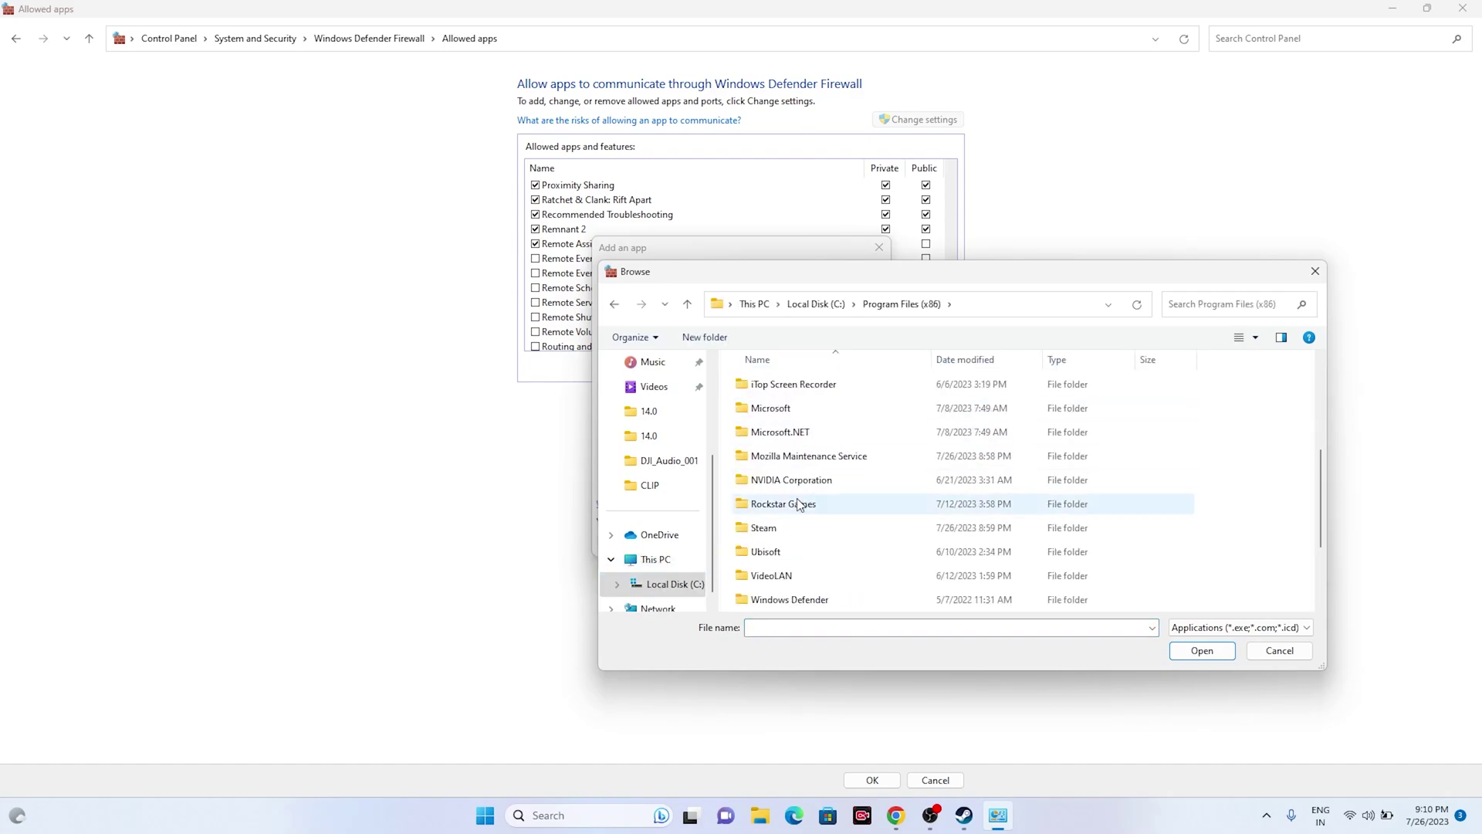
double_click(787, 525)
scroll(791, 544, "down", 1)
scroll(792, 551, "down", 2)
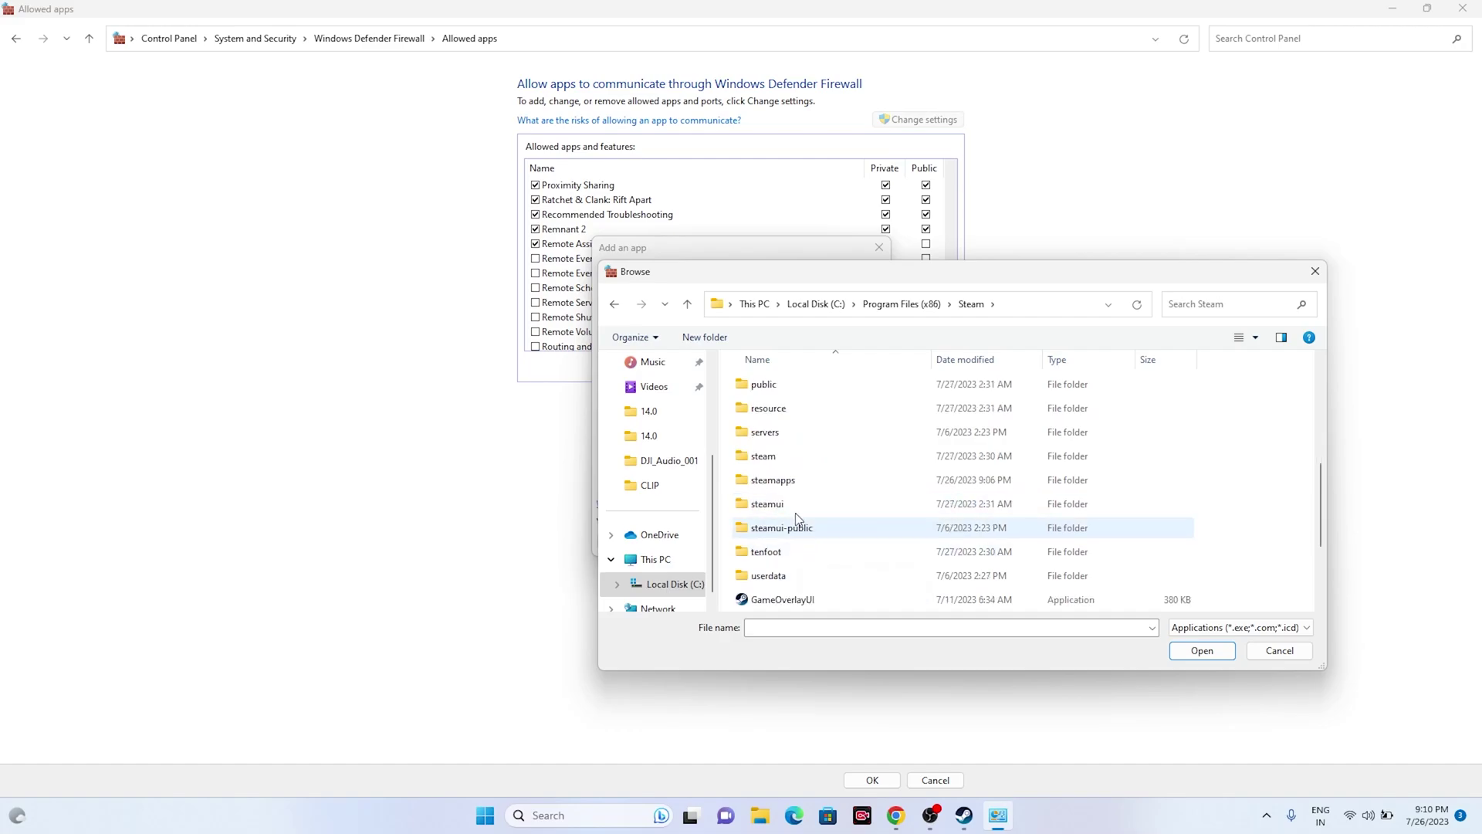
- Choose the RiftApart application from steamapps\common\Ratchet & Clank - Rift Apart as the app to allow
double_click(798, 478)
double_click(797, 391)
scroll(797, 479, "down", 3)
left_click(797, 463)
double_click(798, 461)
left_click(811, 463)
left_click(1202, 650)
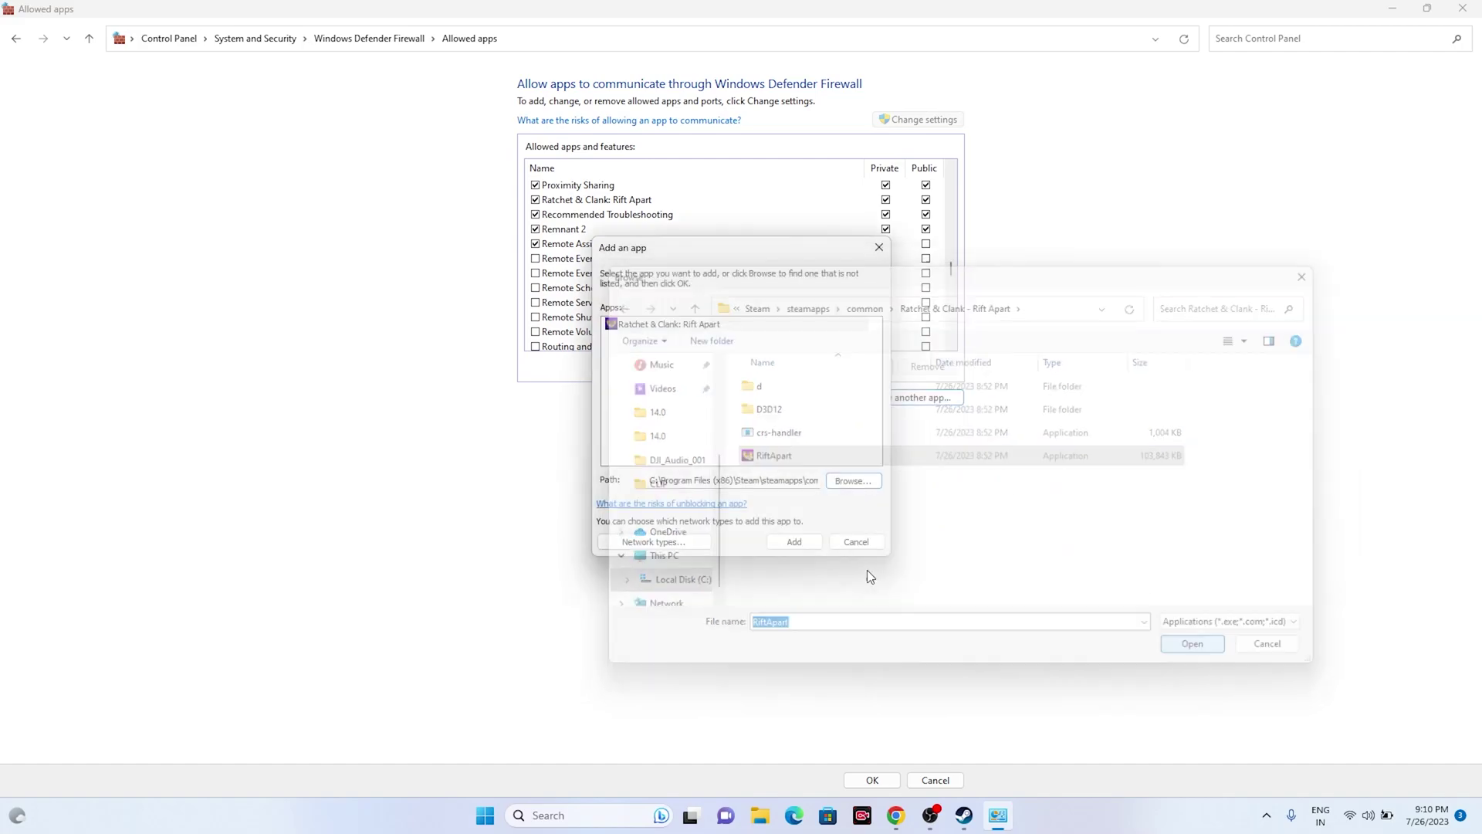
- Try to add Ratchet & Clank: Rift Apart to the firewall's allowed apps, and close the dialog and Control Panel
left_click(814, 539)
left_click(853, 460)
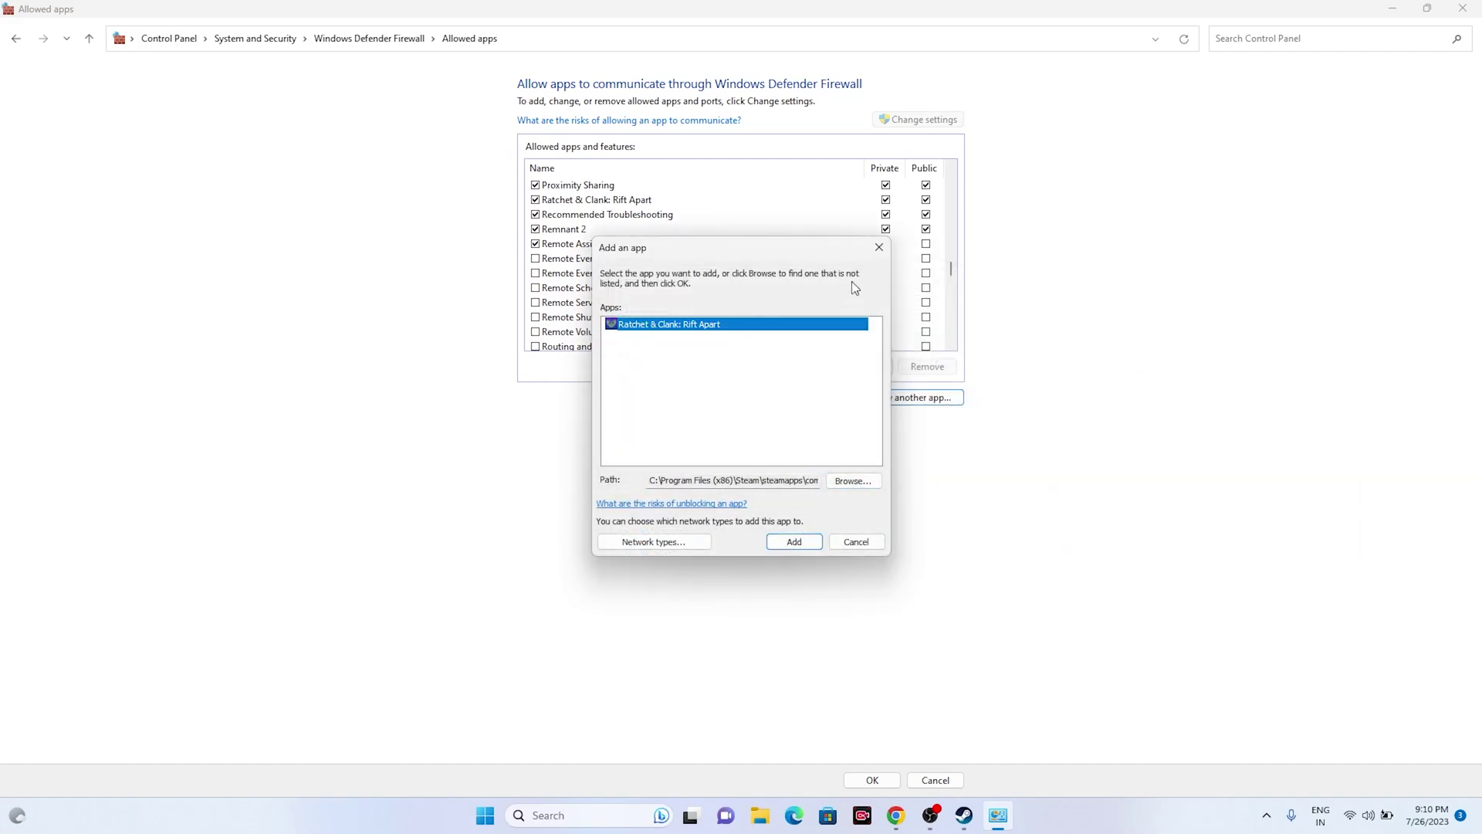
left_click(879, 248)
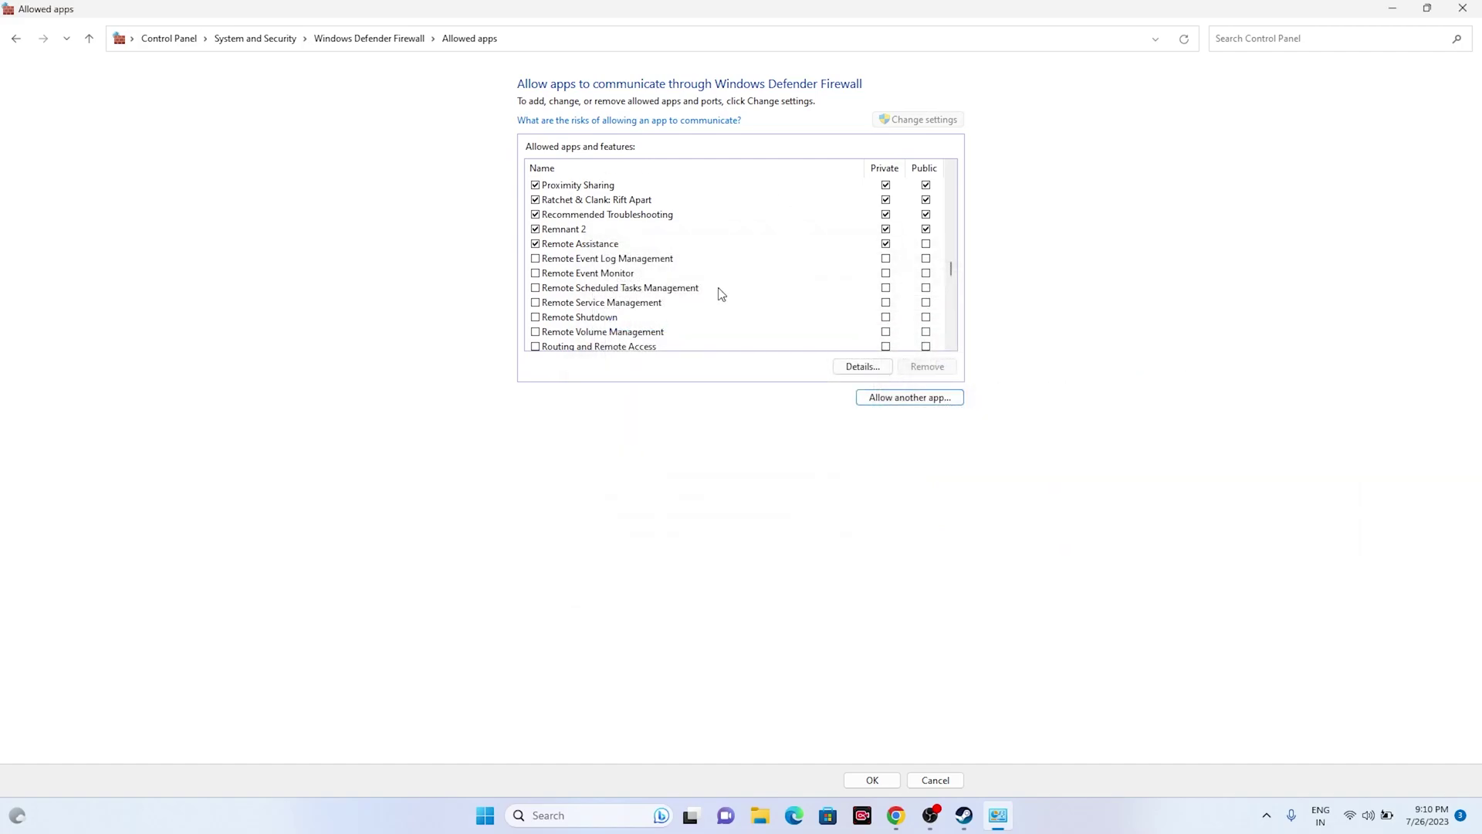
left_click(1462, 8)
double_click(146, 25)
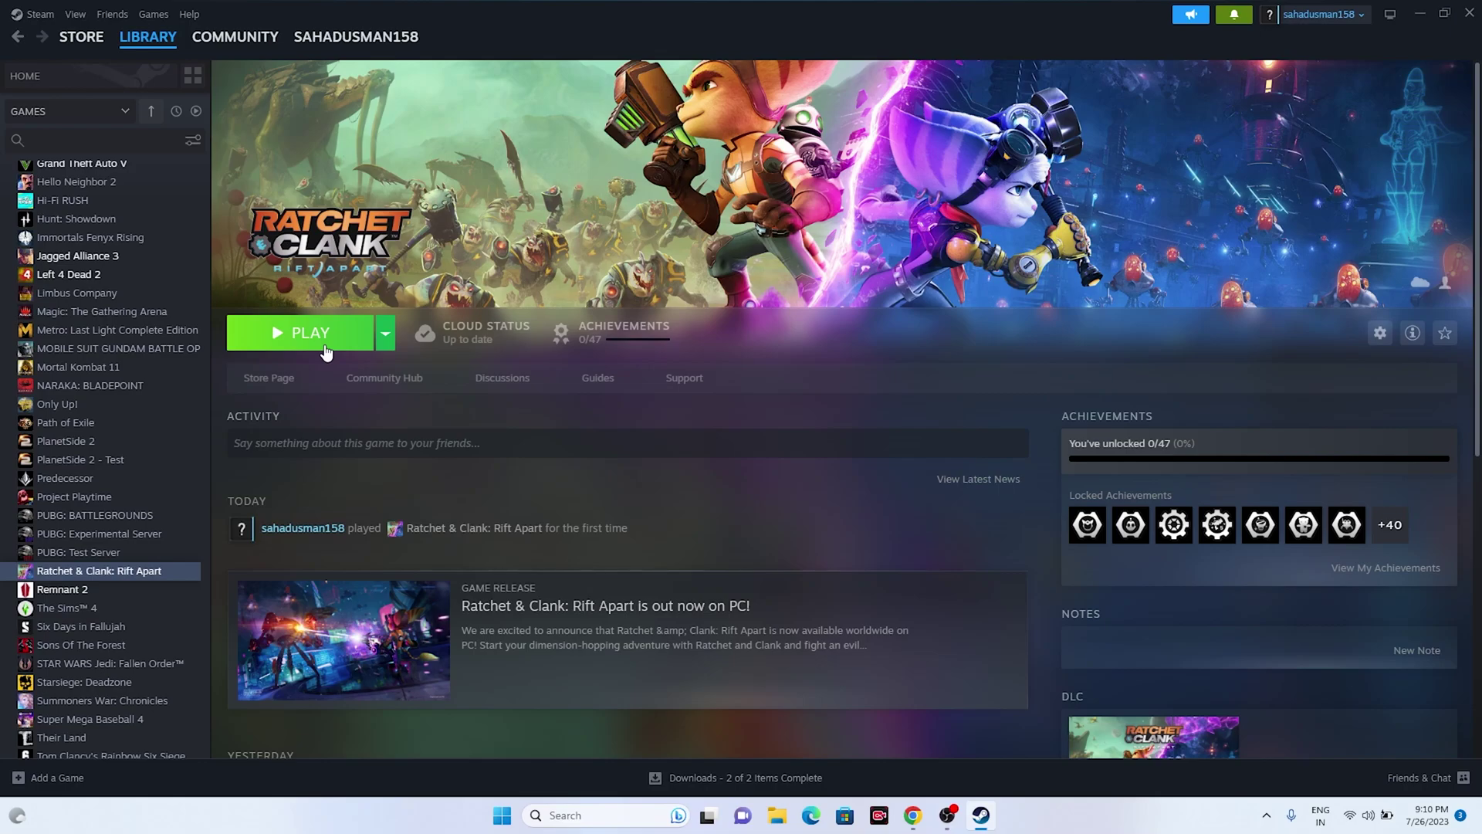
left_click(1418, 13)
- Open System Configuration, adjust the startup services, apply the changes, and exit without restarting
left_click(606, 812)
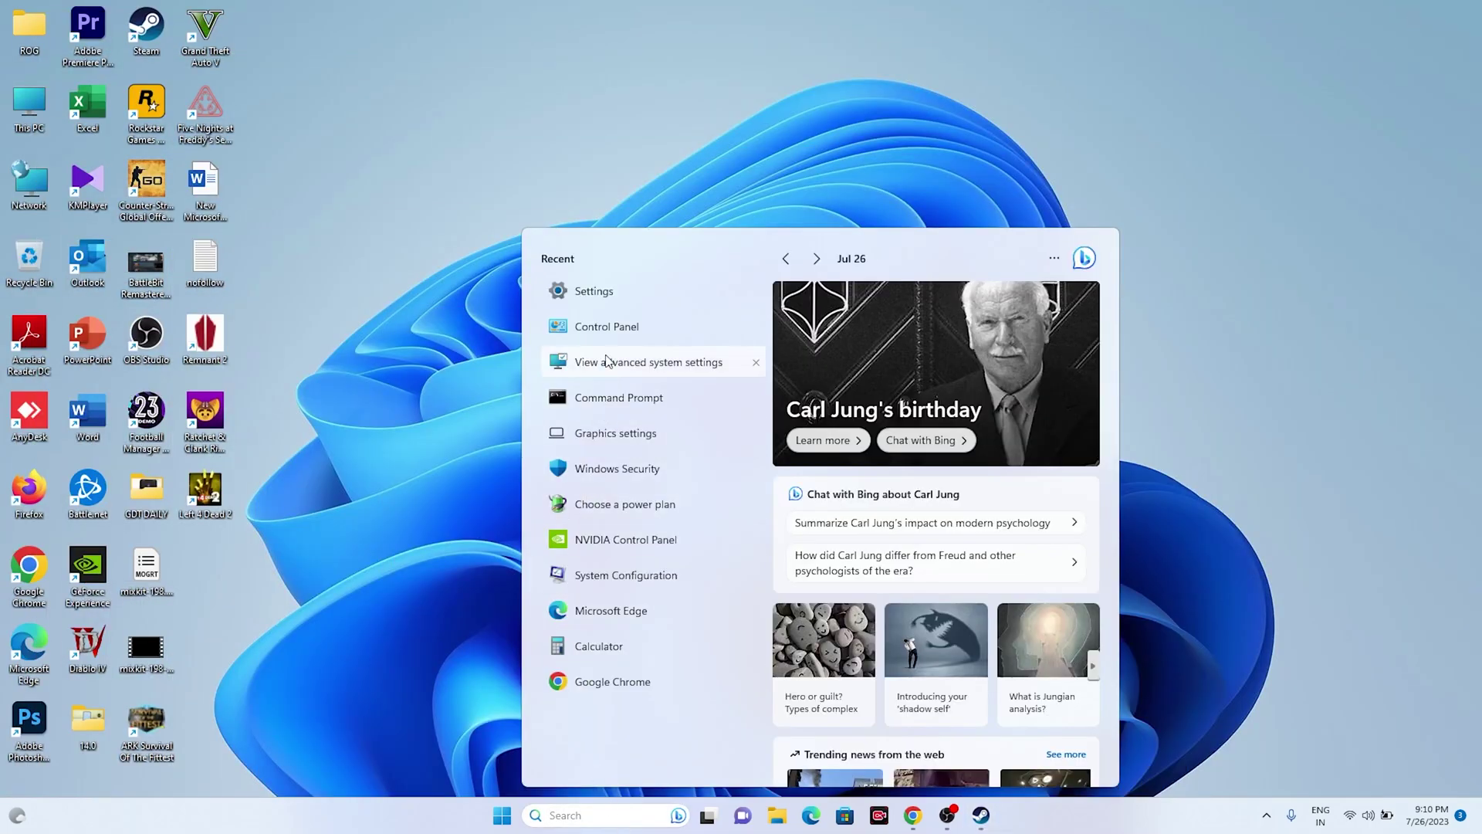
left_click(634, 583)
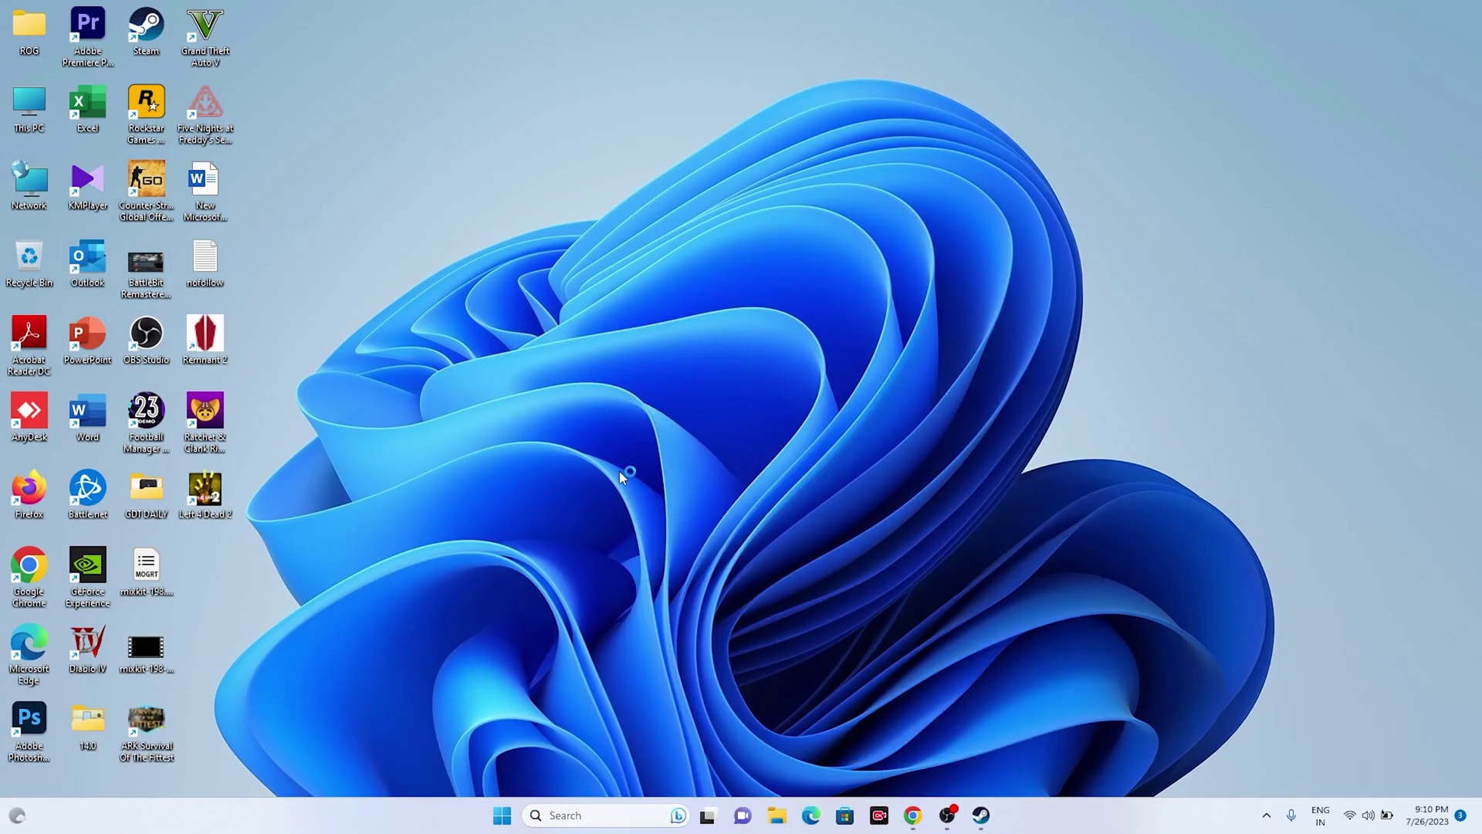
left_click(617, 284)
left_click(897, 493)
left_click(608, 506)
left_click(855, 531)
left_click(741, 532)
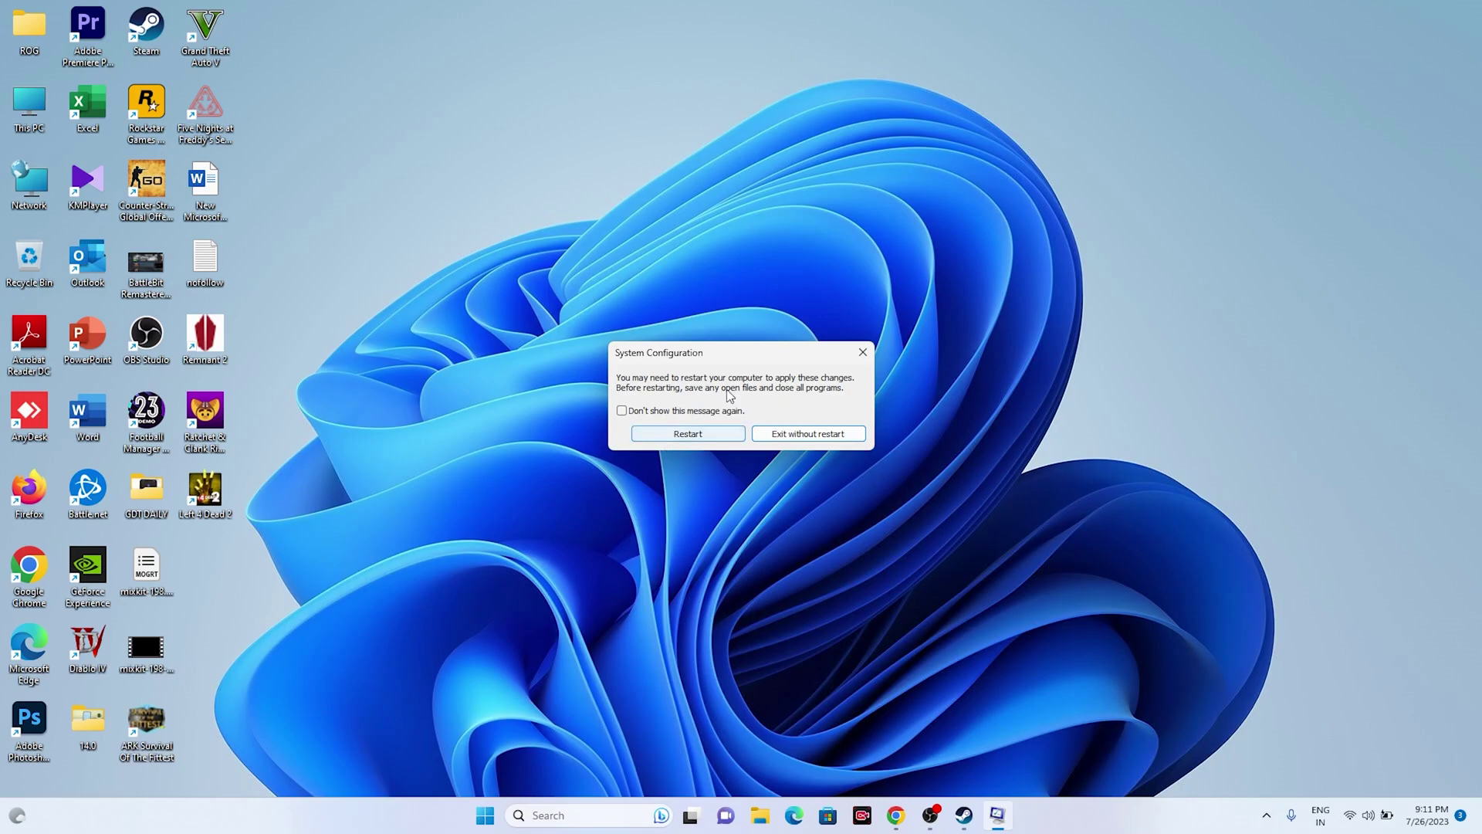
left_click(930, 814)
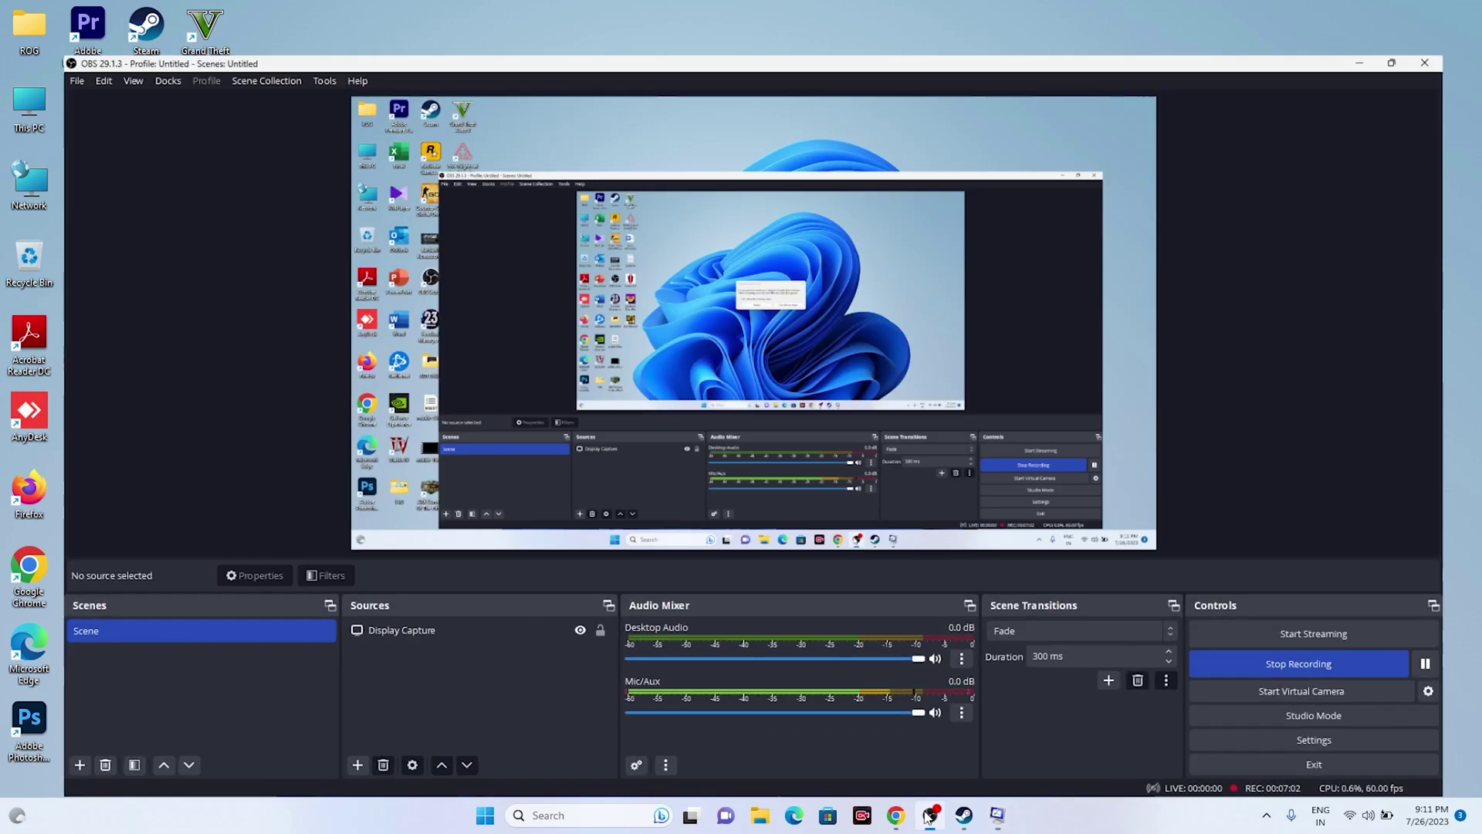
left_click(930, 815)
left_click(832, 439)
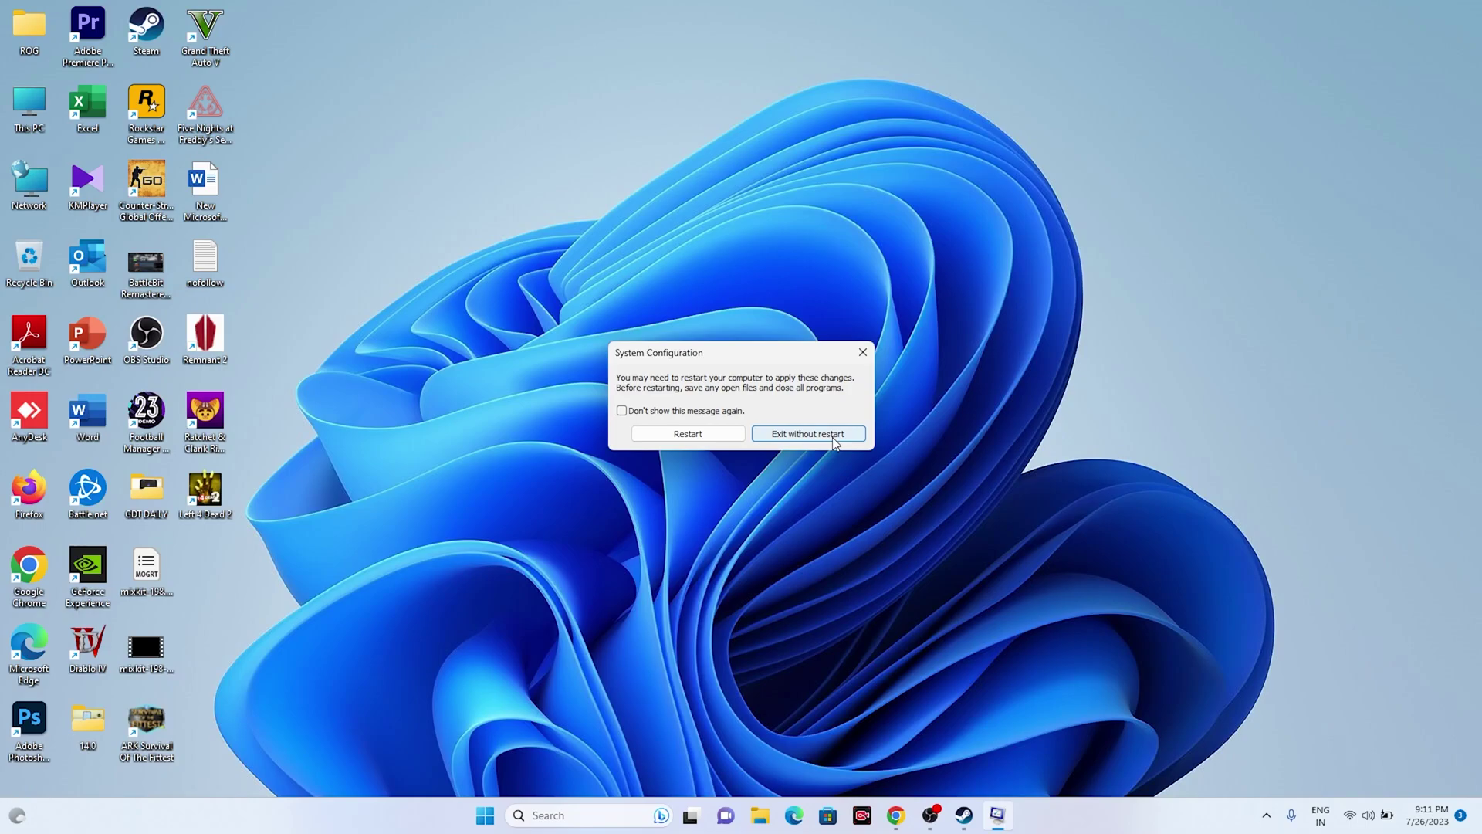
- Switch to Steam and open the General properties of Ratchet & Clank: Rift Apart
left_click(981, 814)
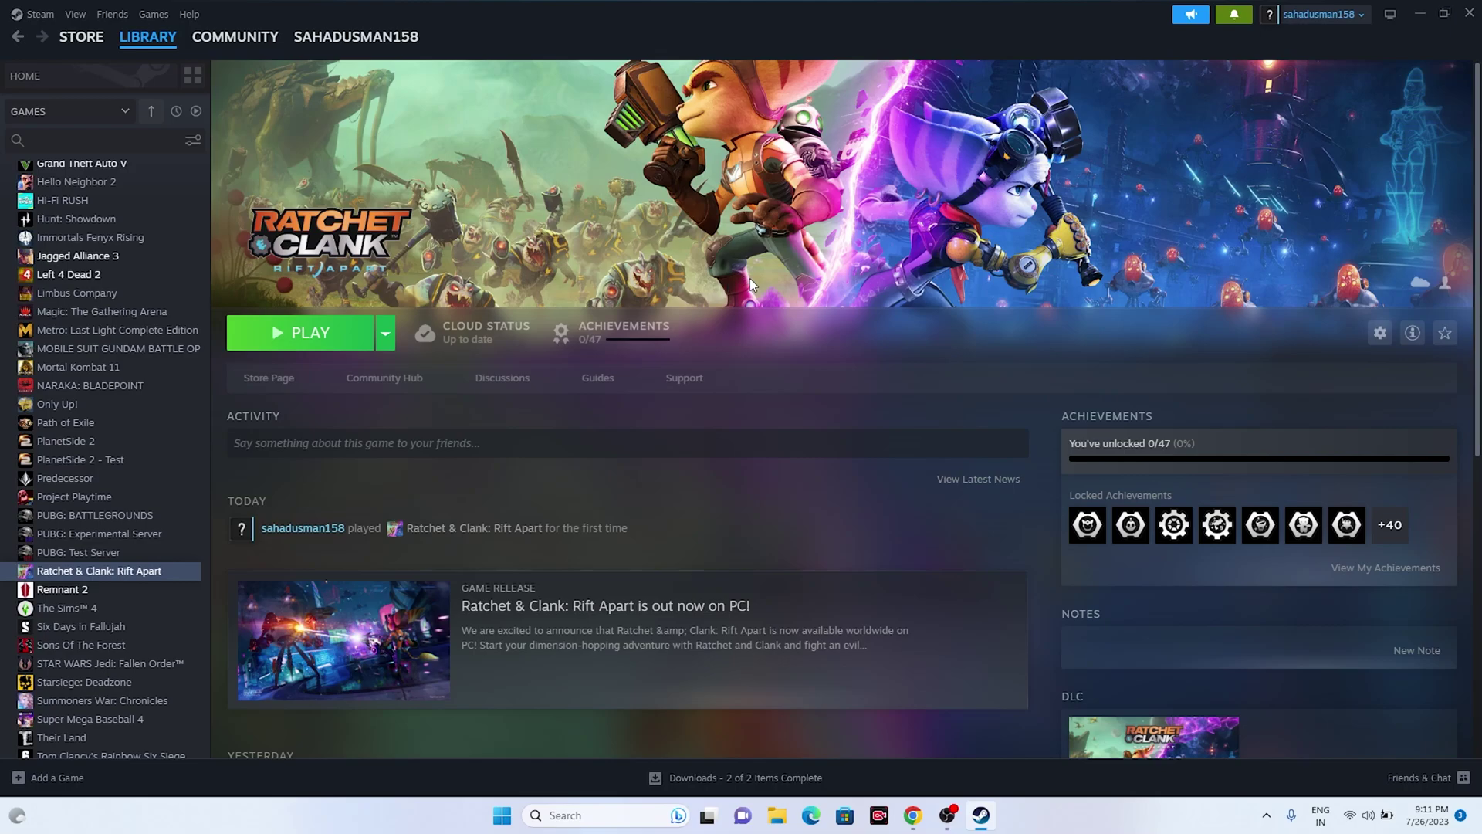
right_click(108, 575)
left_click(148, 690)
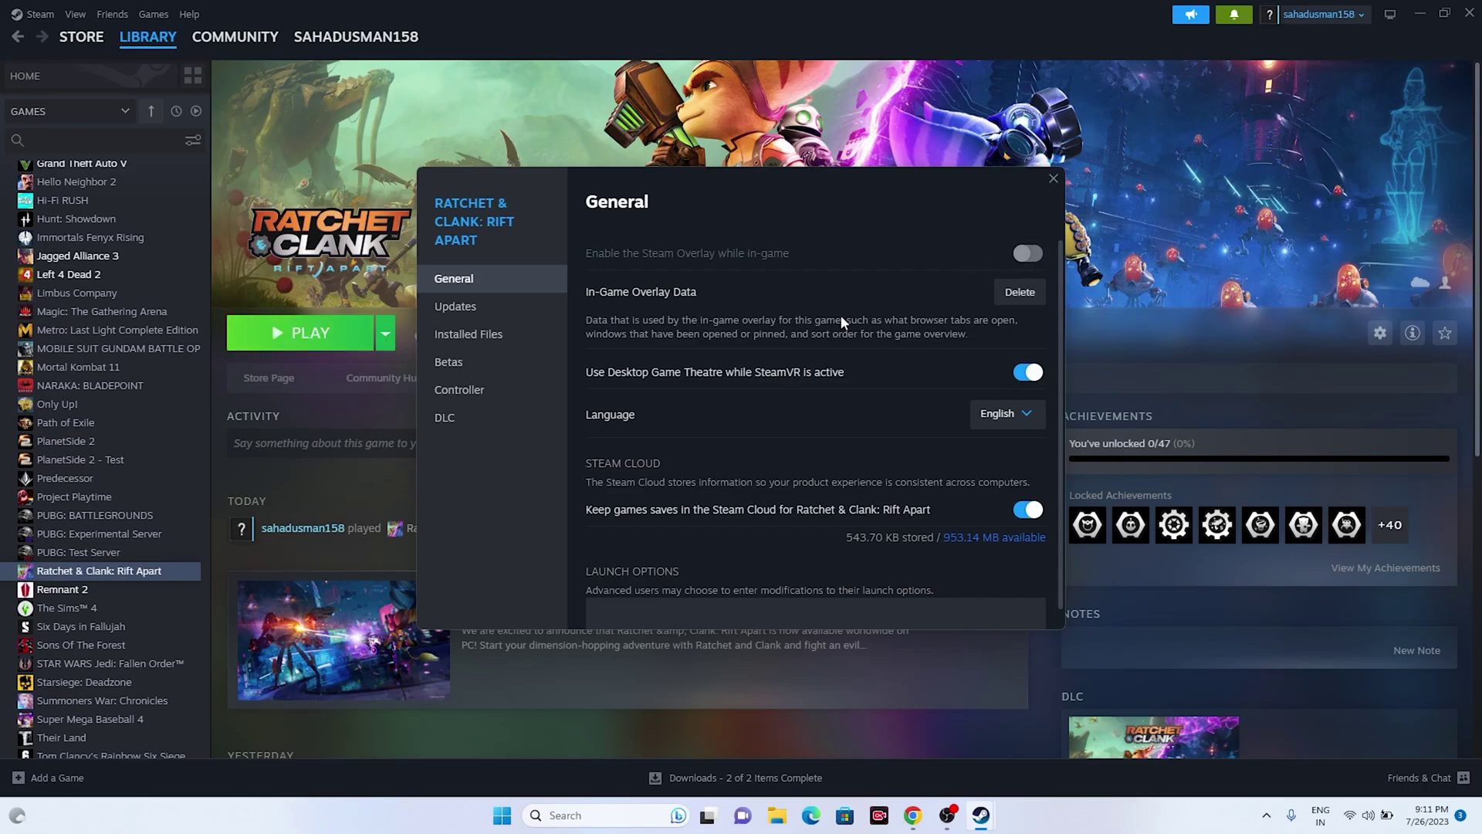
- Set the launch options of Ratchet & Clank: Rift Apart to -dx12, close its properties, and minimize Steam
scroll(839, 313, "down", 1)
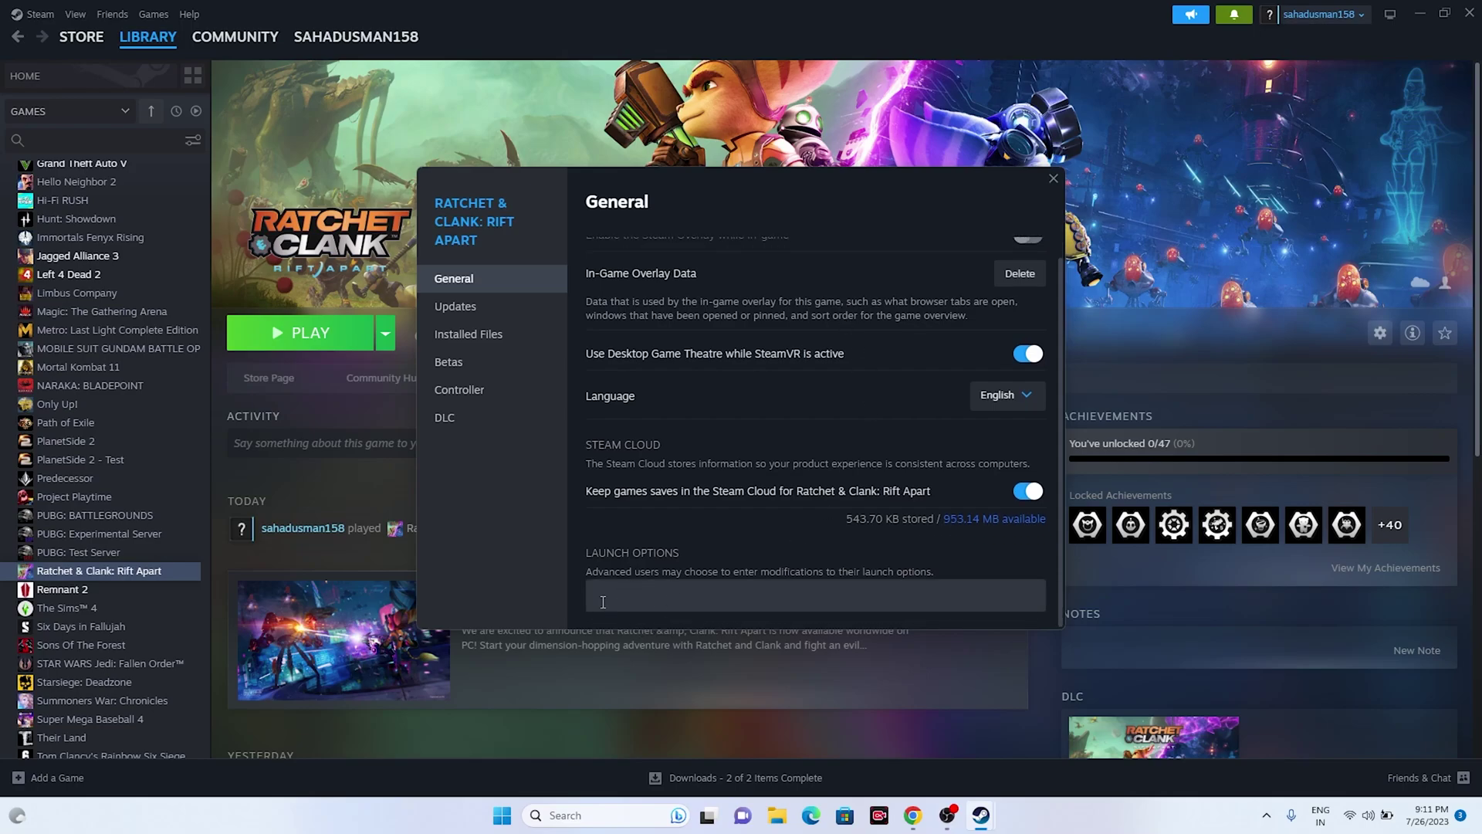
left_click(642, 595)
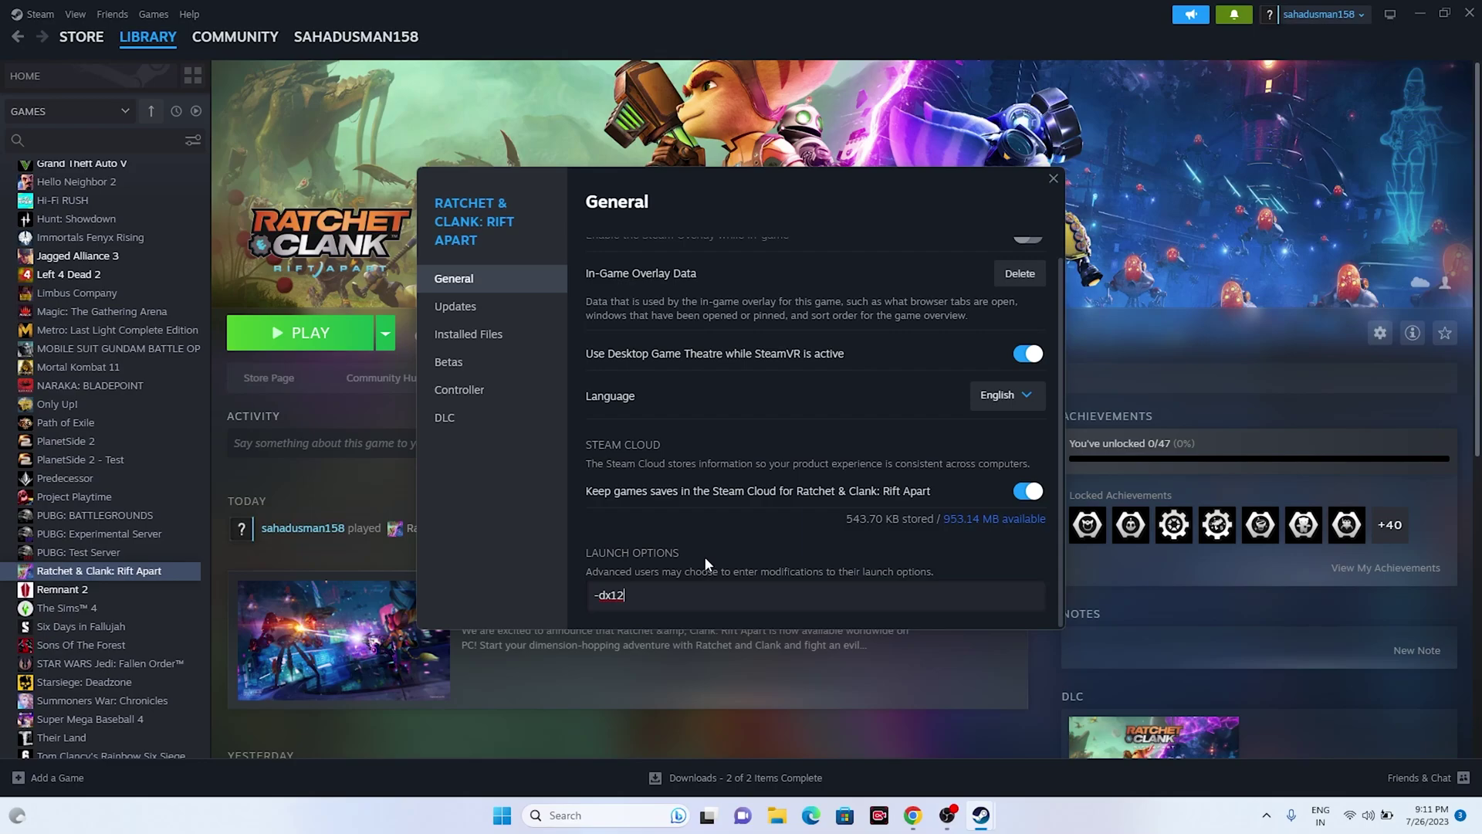
left_click(1053, 179)
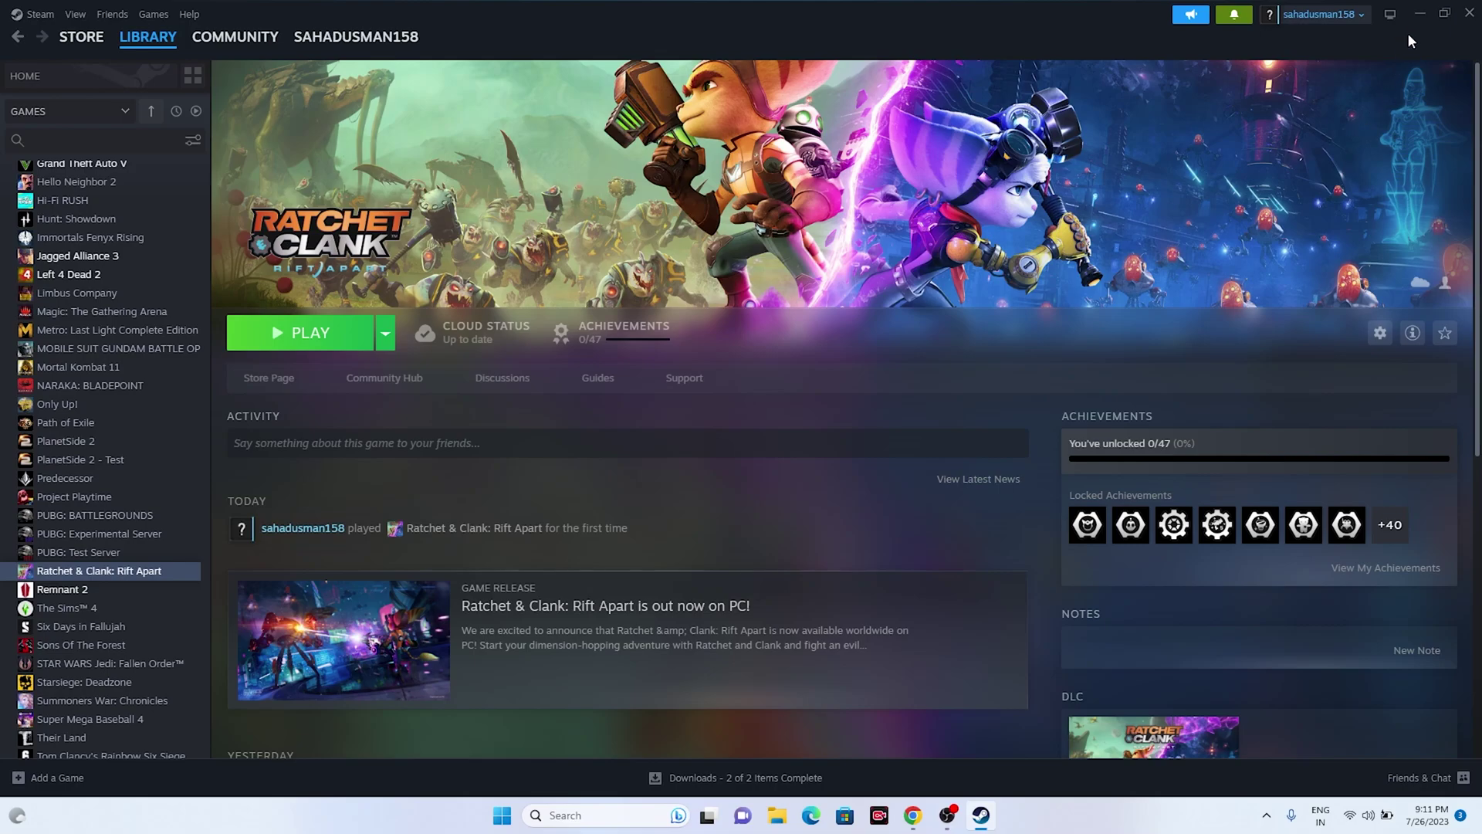
left_click(1417, 16)
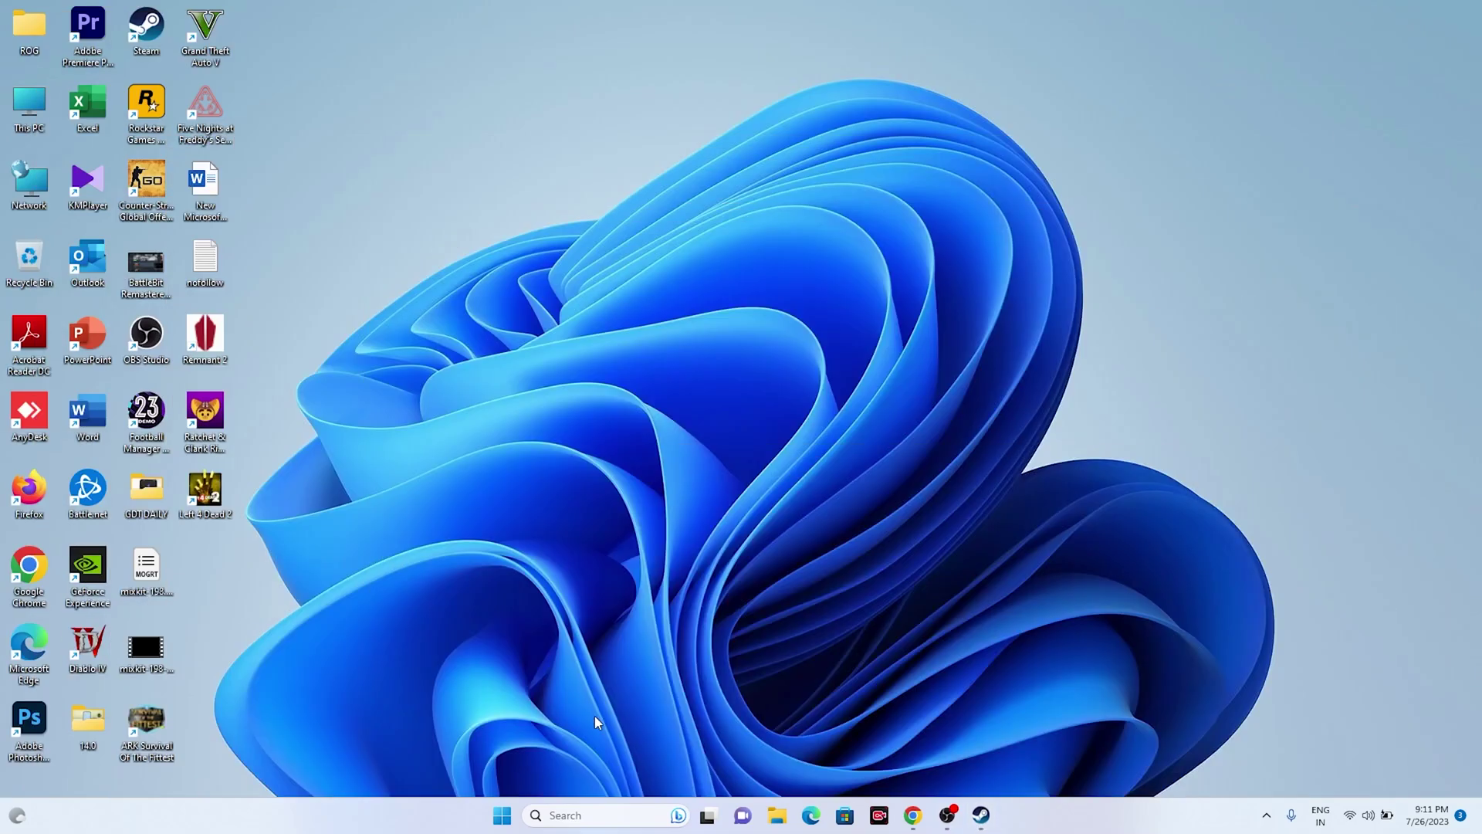
- Open Task Manager full screen, review the running apps and background processes, and close it
right_click(503, 815)
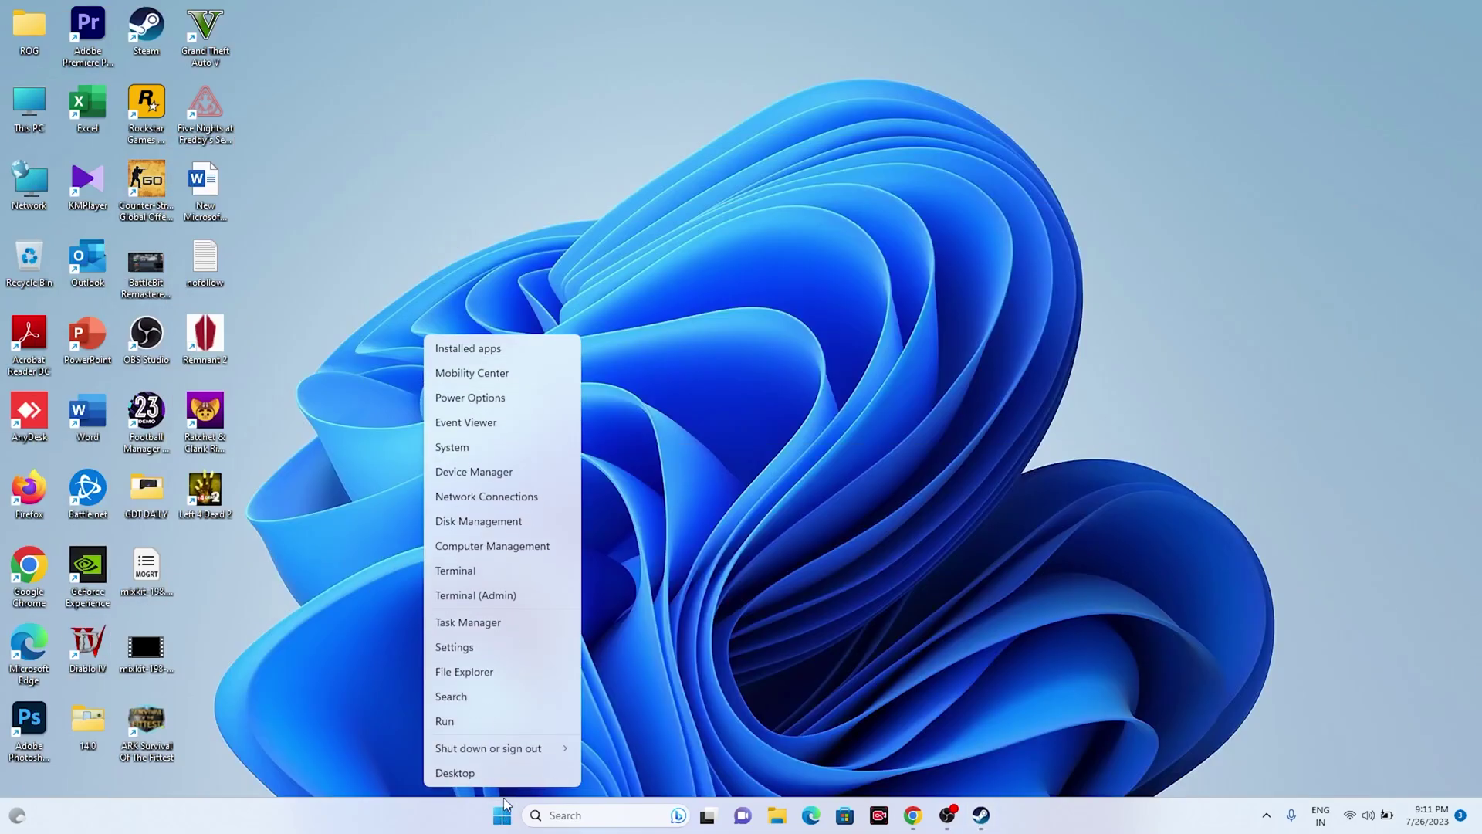
left_click(510, 622)
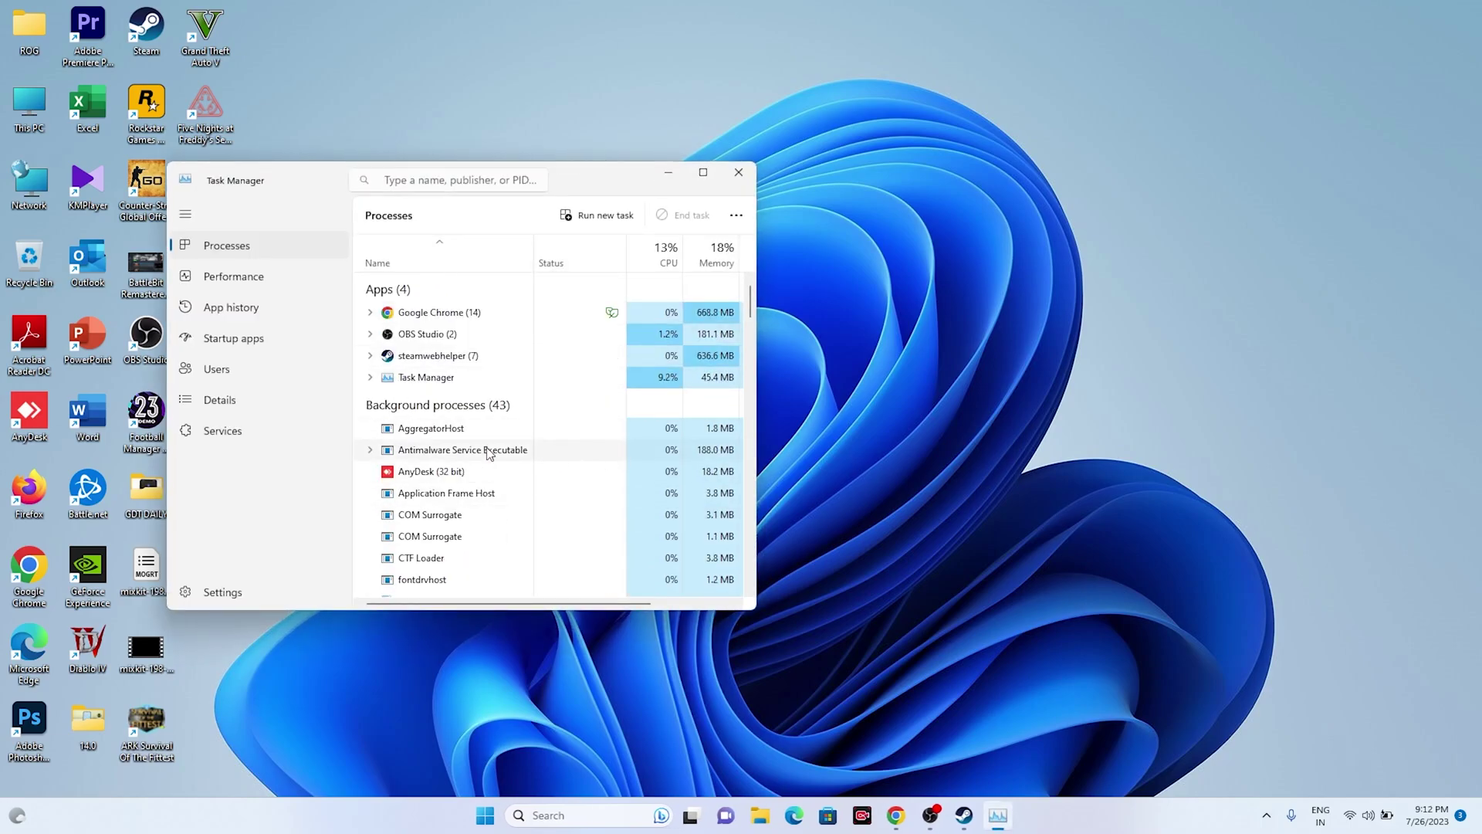
key("super+Up")
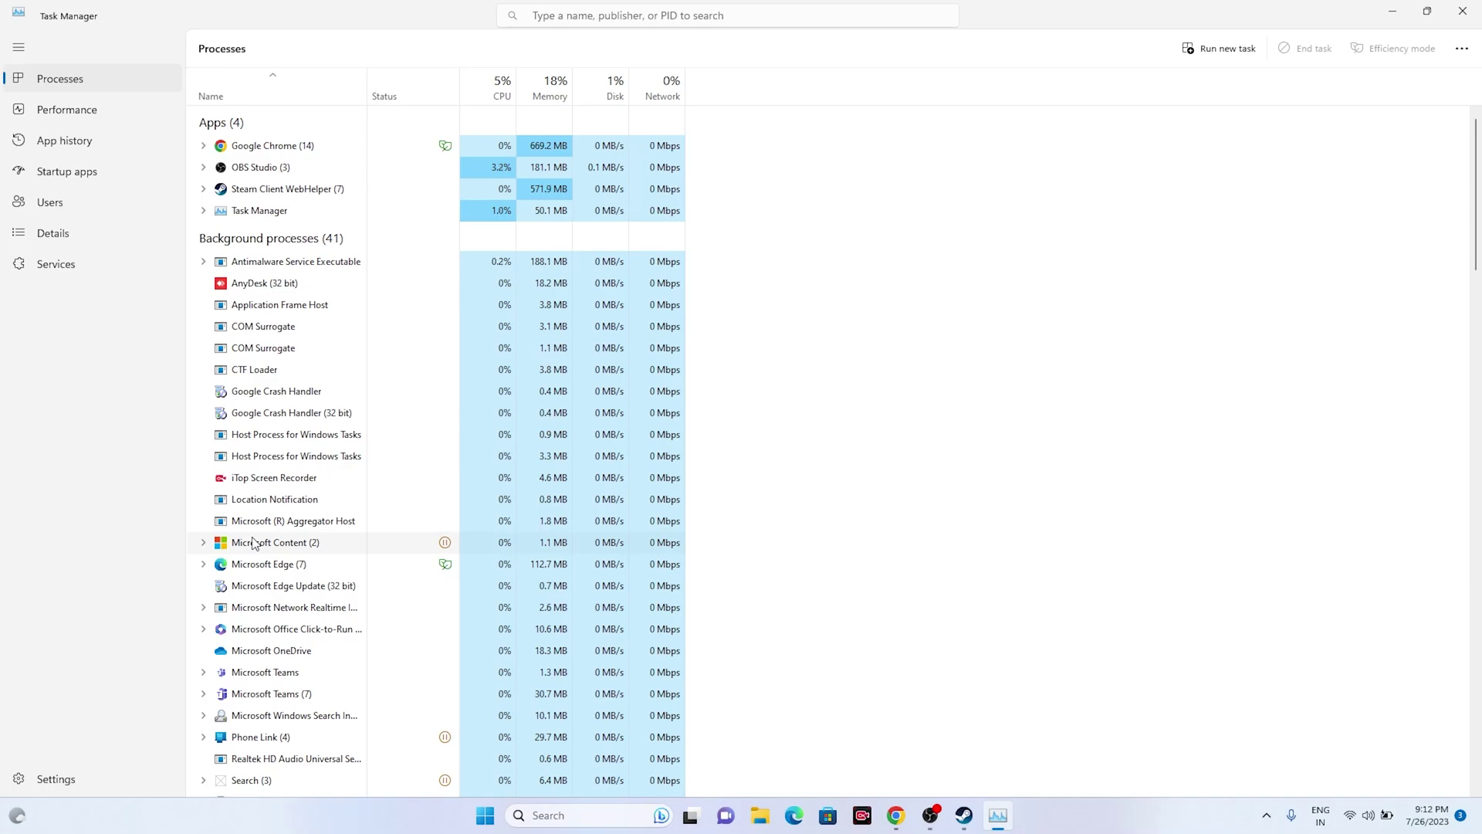
left_click(1462, 10)
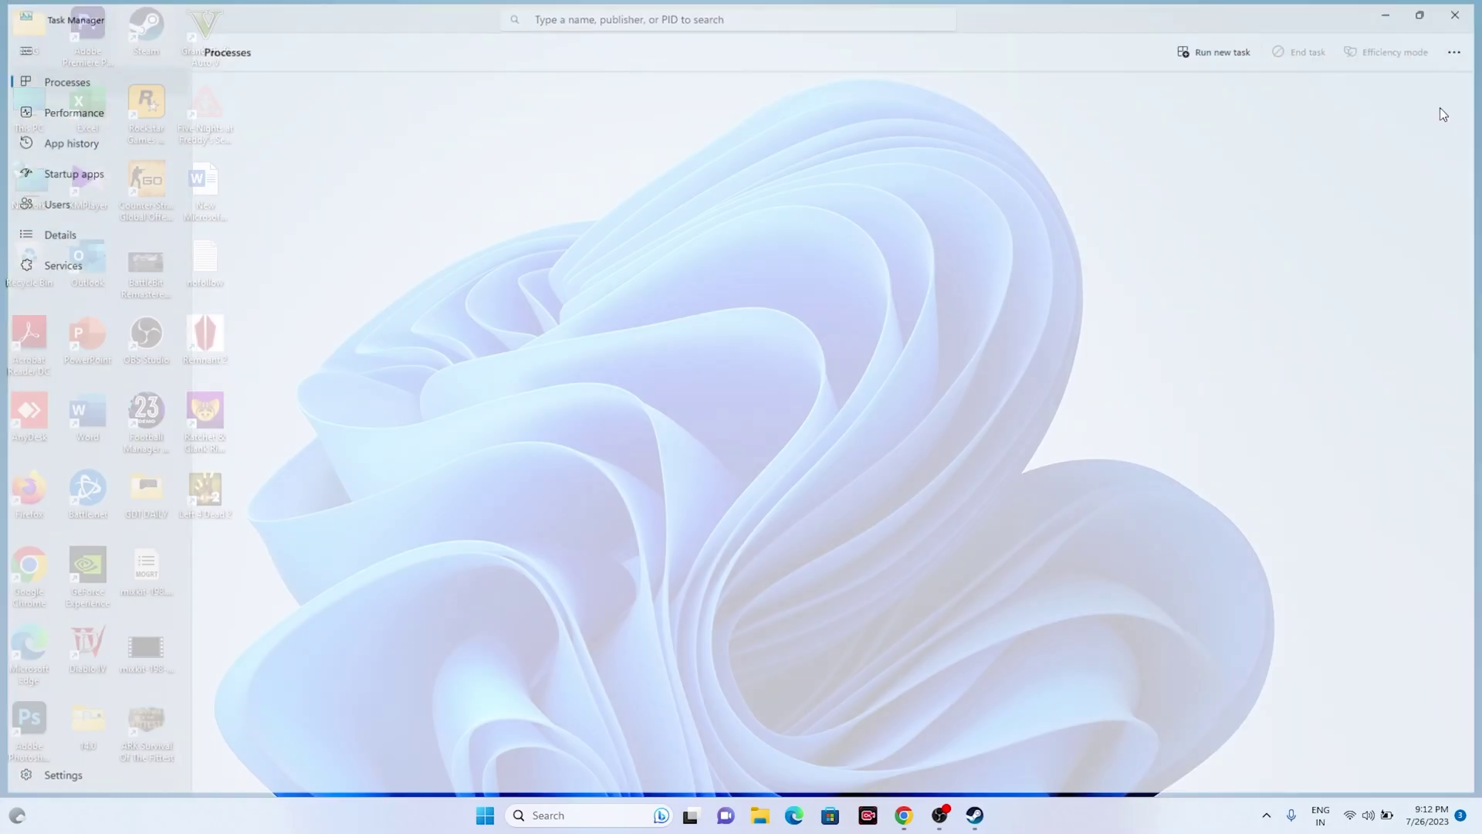
- Minimize Steam, open the Windows Graphics settings, and look through the list of apps with custom options
left_click(973, 815)
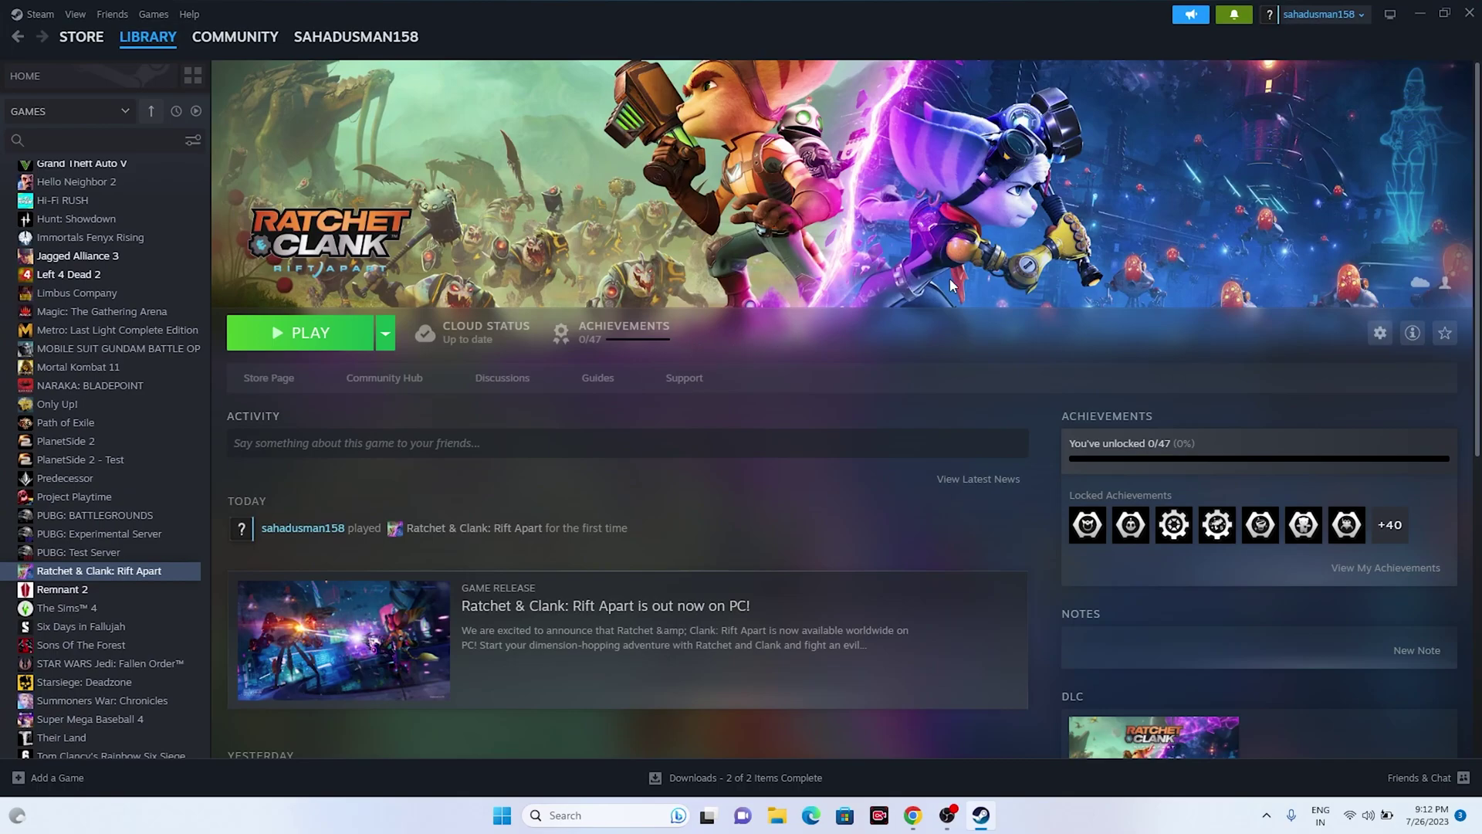
left_click(1422, 17)
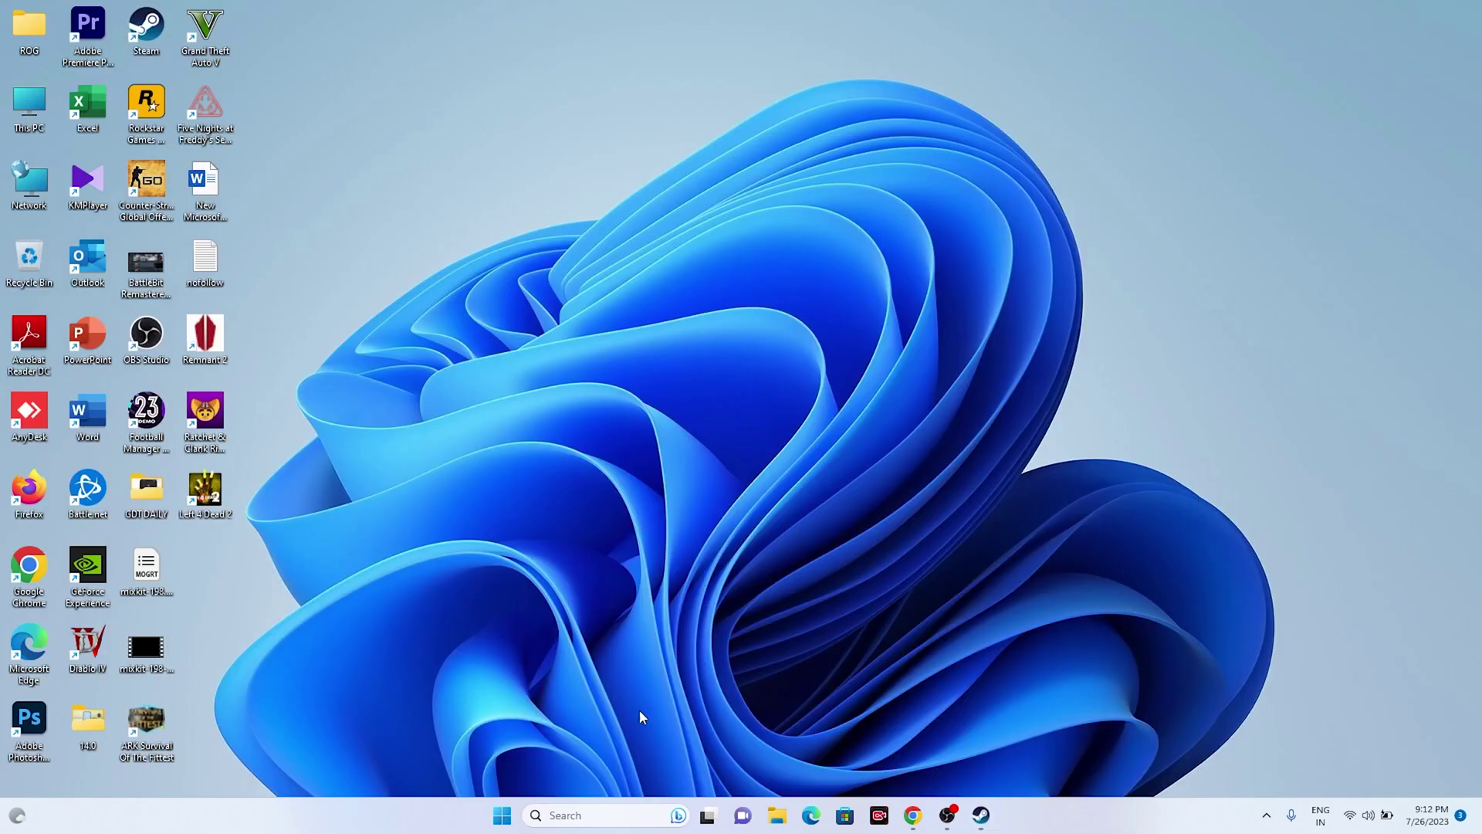
left_click(601, 816)
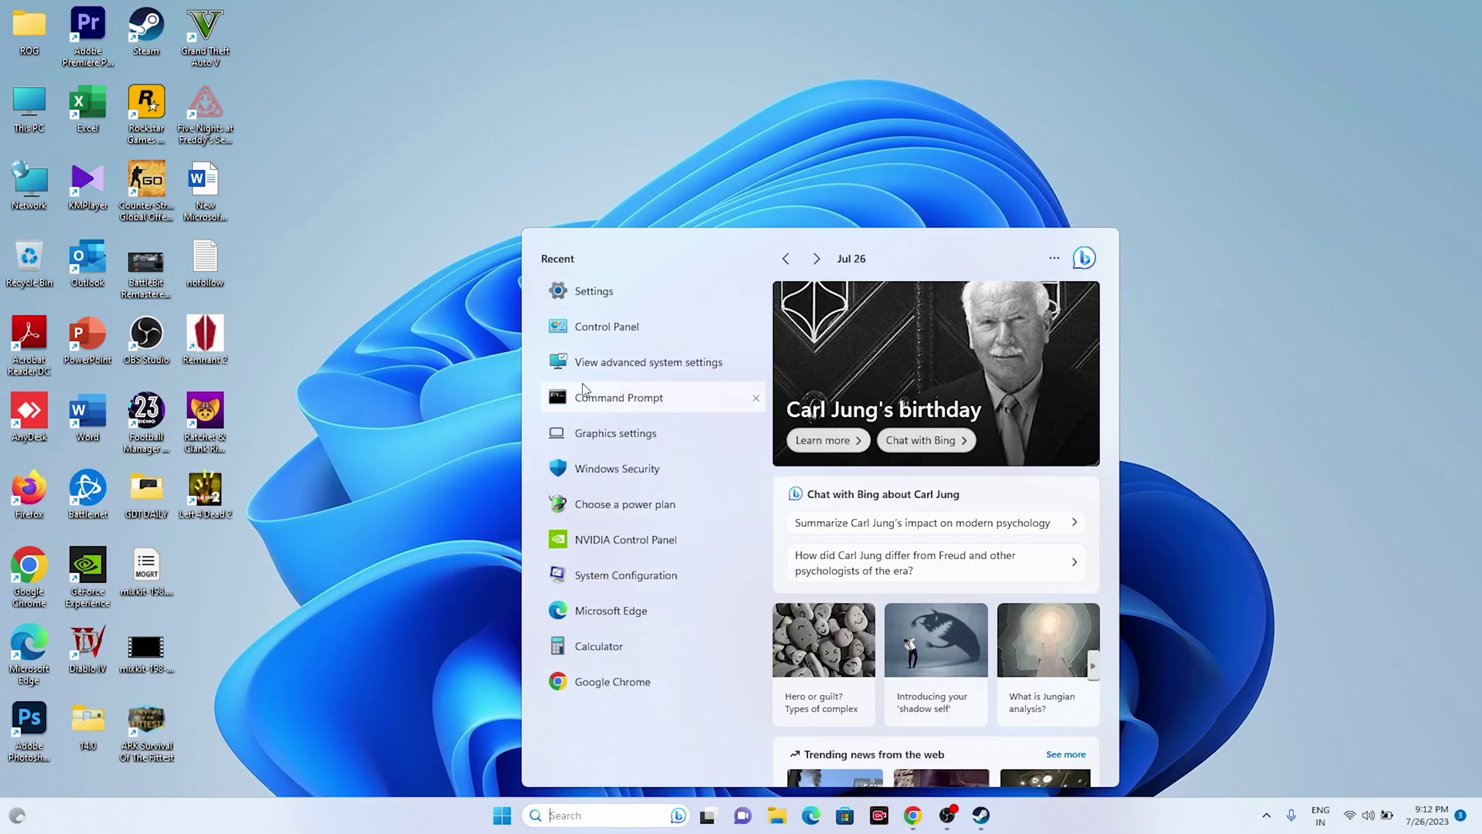
left_click(630, 444)
scroll(1106, 381, "down", 5)
scroll(1105, 365, "down", 3)
scroll(1104, 368, "up", 10)
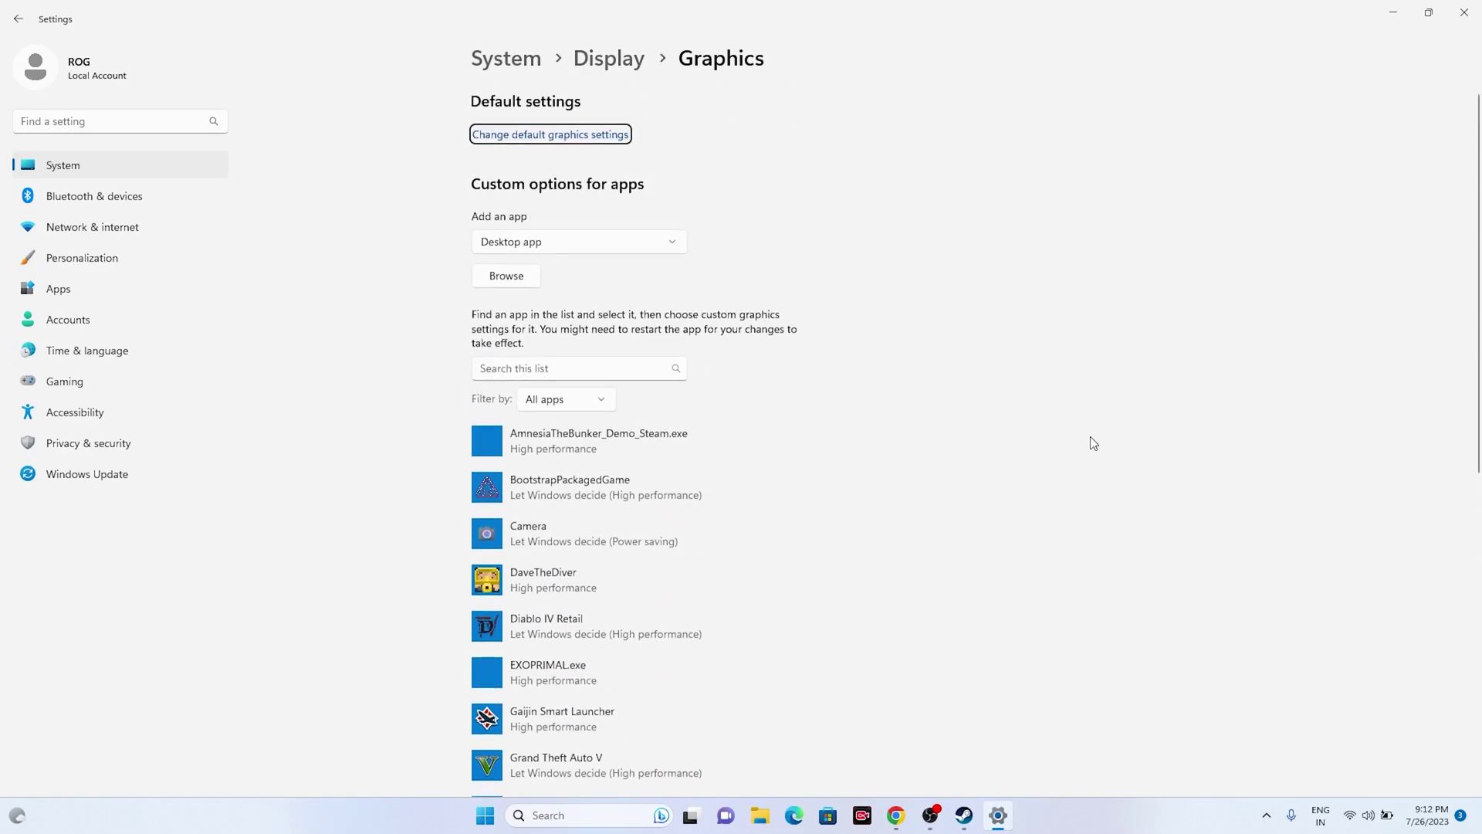
- Browse for a desktop app to add and go to the Steam folder in C:\Program Files (x86)
left_click(509, 280)
left_click(89, 300)
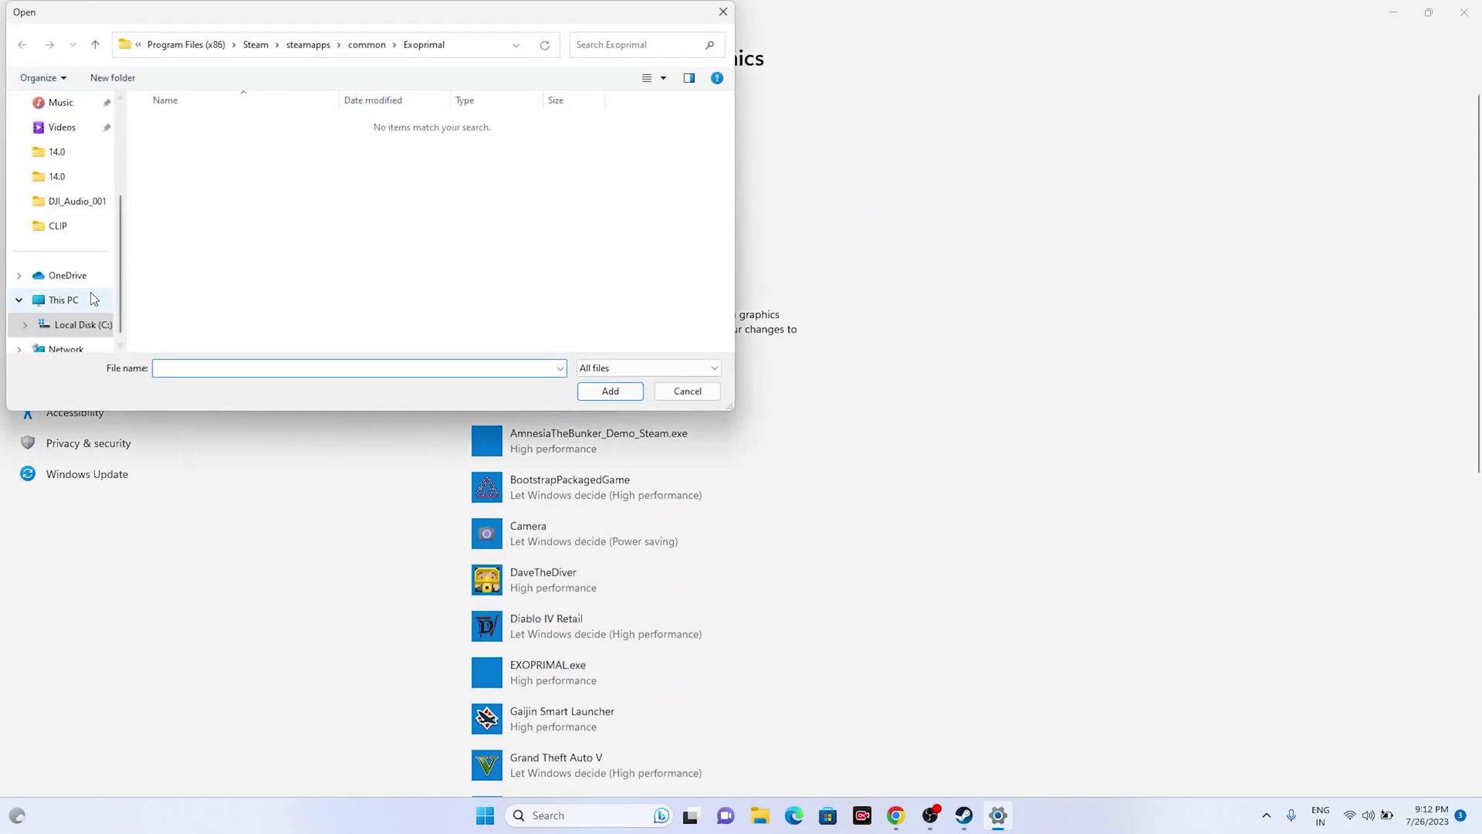
double_click(284, 152)
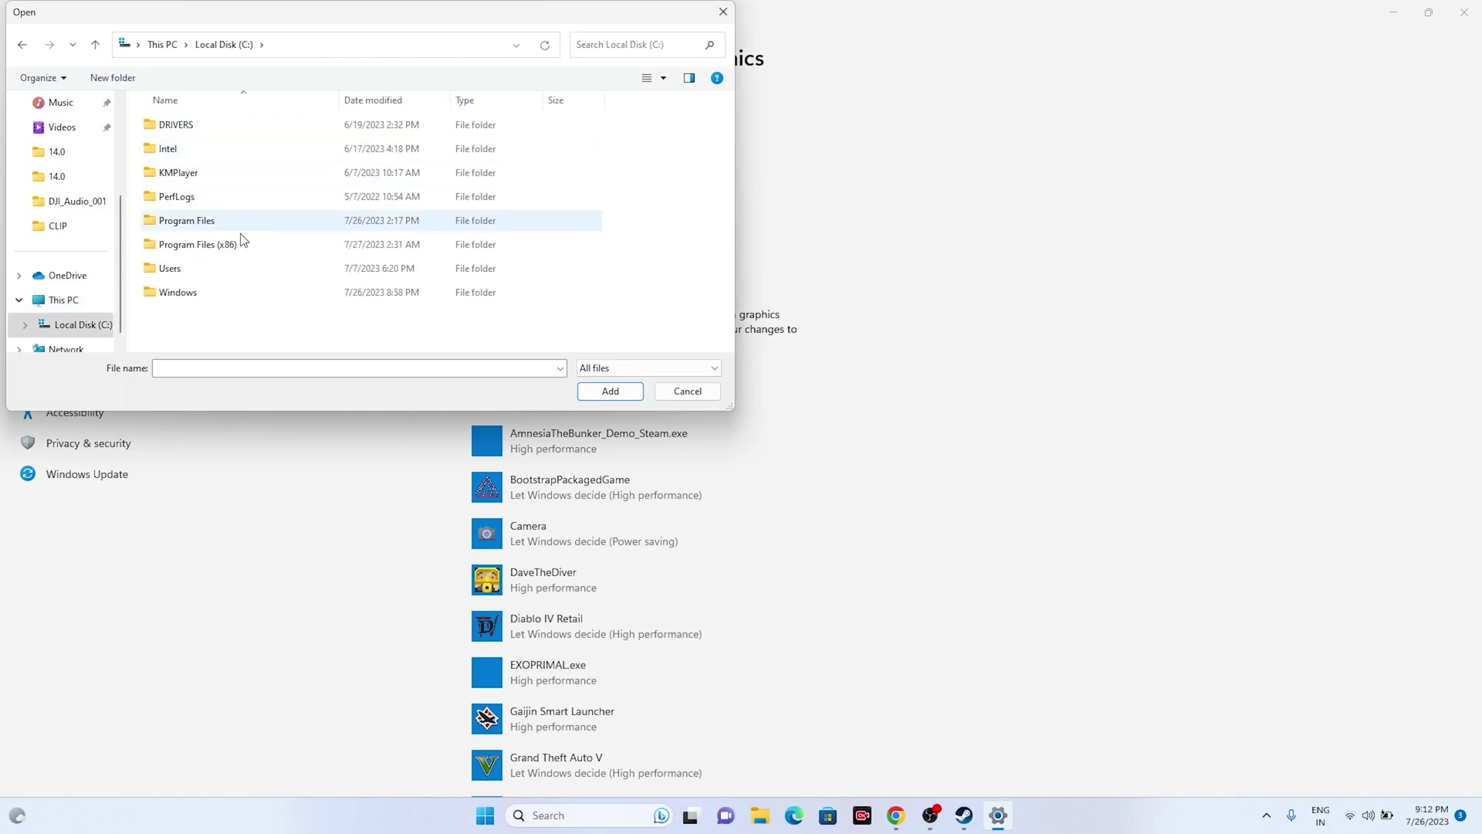
double_click(240, 245)
scroll(220, 228, "down", 4)
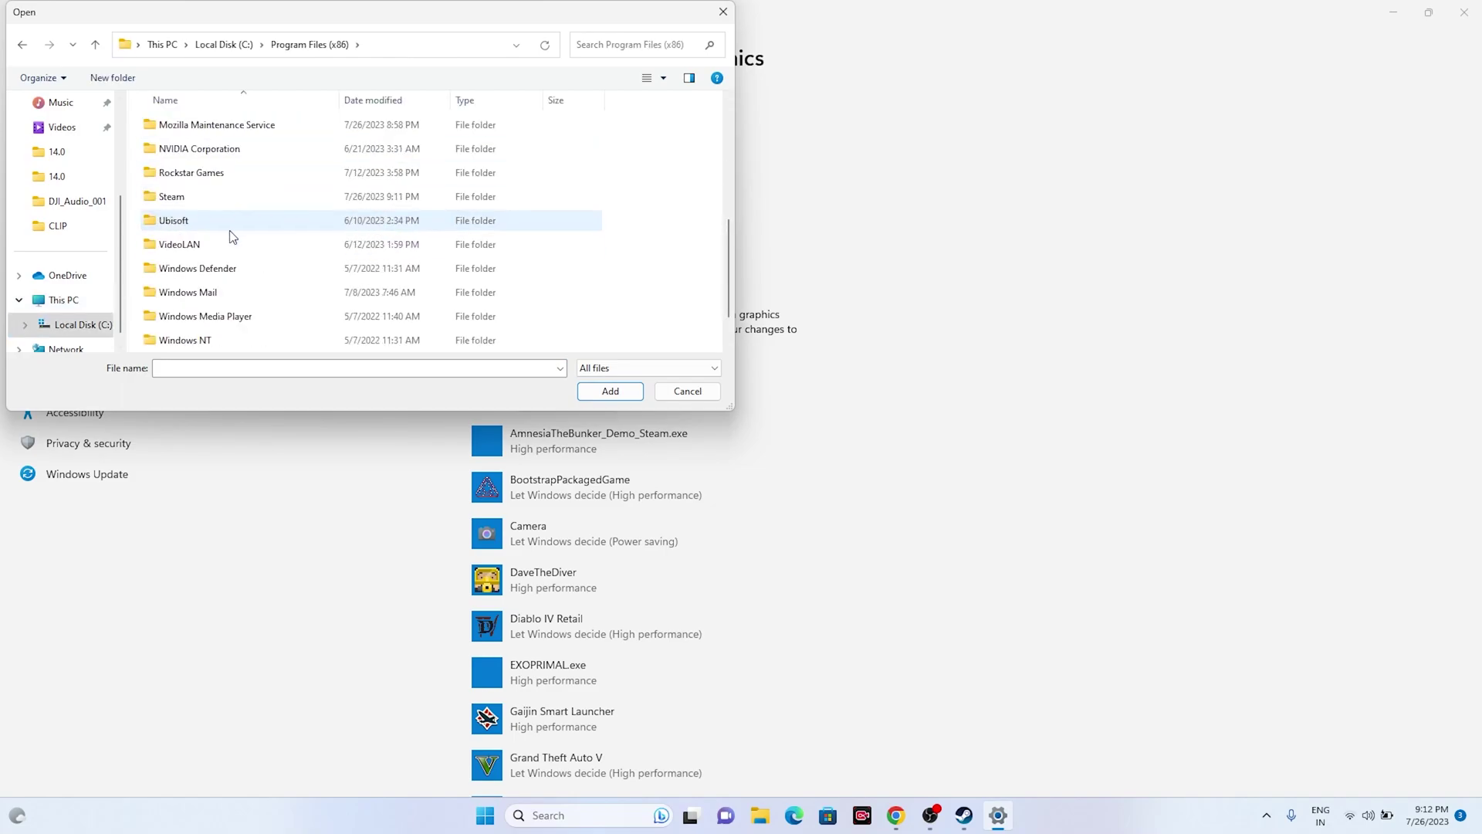
double_click(172, 196)
scroll(209, 232, "down", 3)
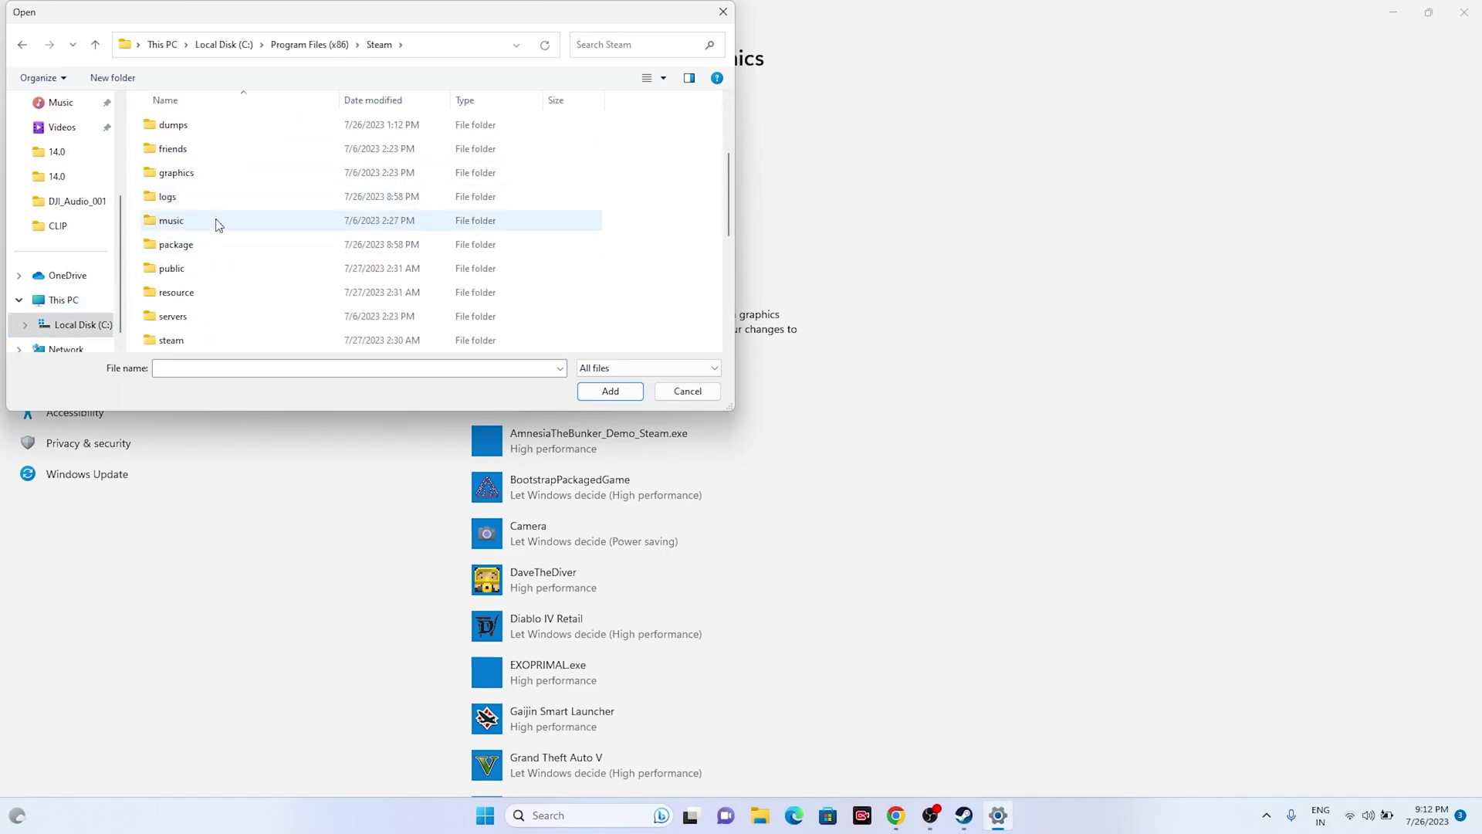
- Add the RiftApart application from steamapps\common\Ratchet & Clank - Rift Apart to the custom graphics app list
double_click(220, 298)
double_click(199, 133)
scroll(201, 155, "down", 2)
left_click(224, 272)
double_click(224, 272)
left_click(186, 198)
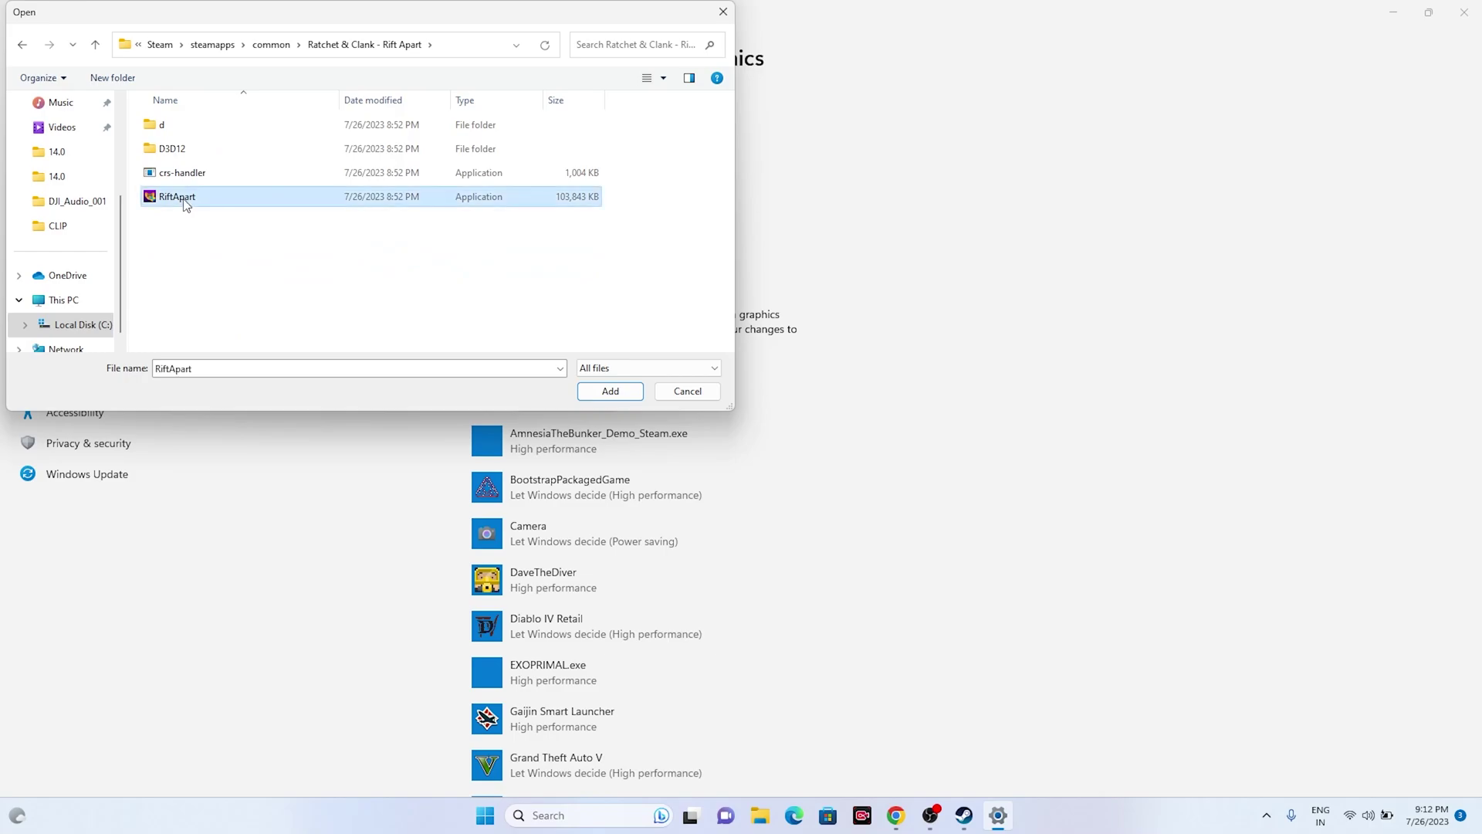
left_click(610, 390)
- Set the graphics preference of Ratchet & Clank: Rift Apart to High performance, save it, and close Settings
scroll(954, 357, "down", 5)
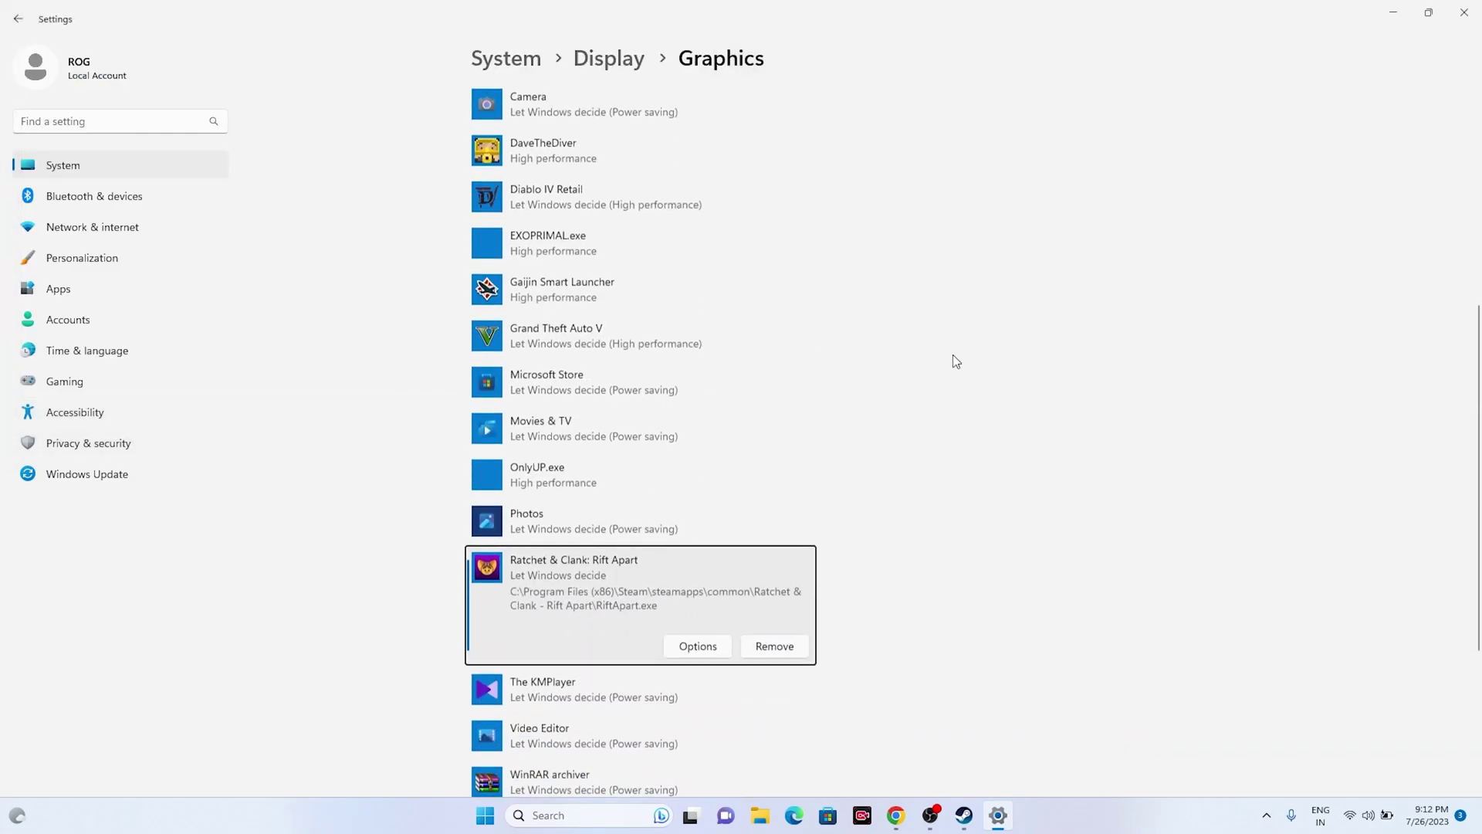
scroll(956, 361, "down", 1)
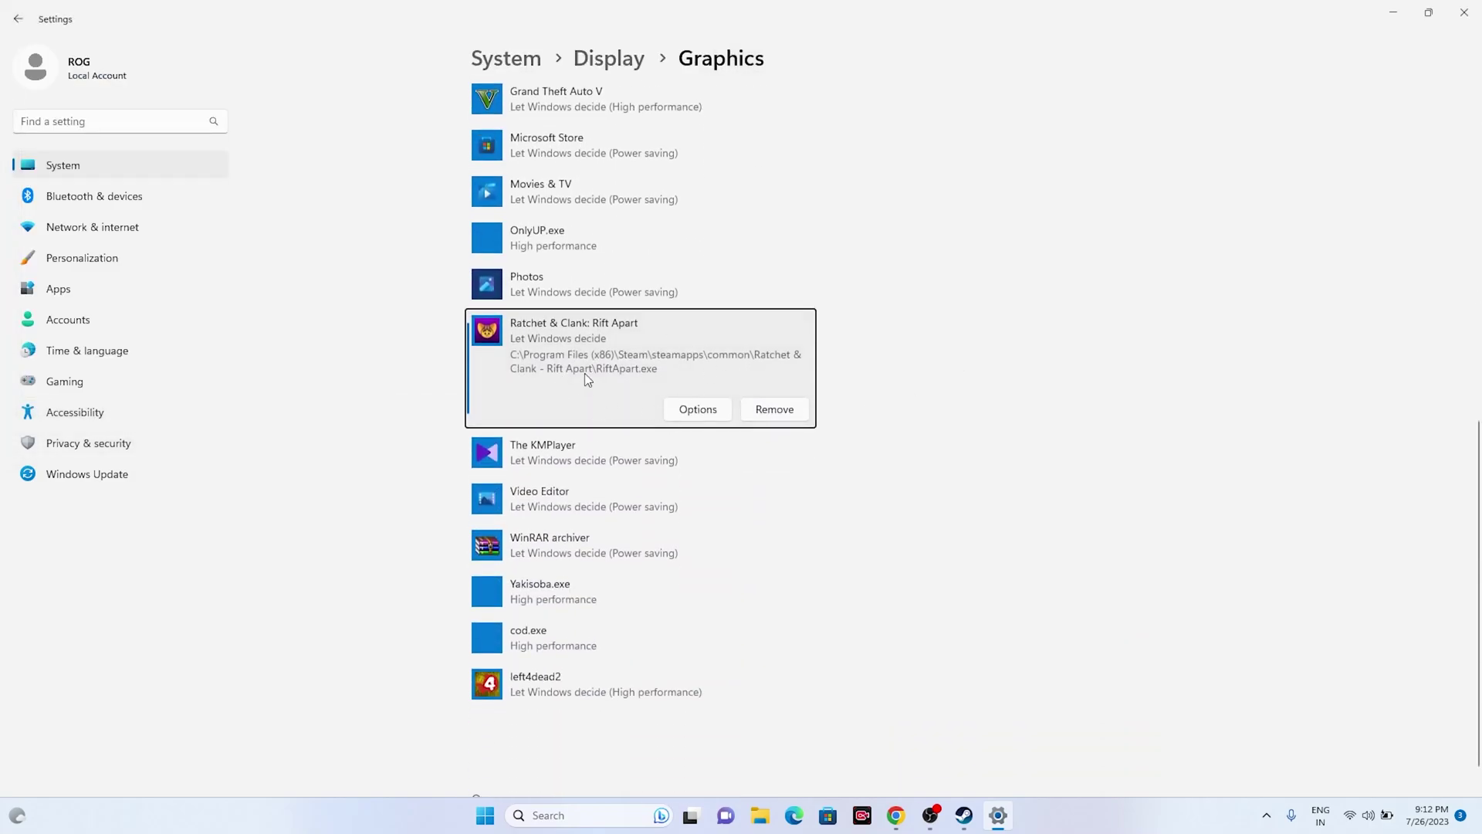
left_click(685, 406)
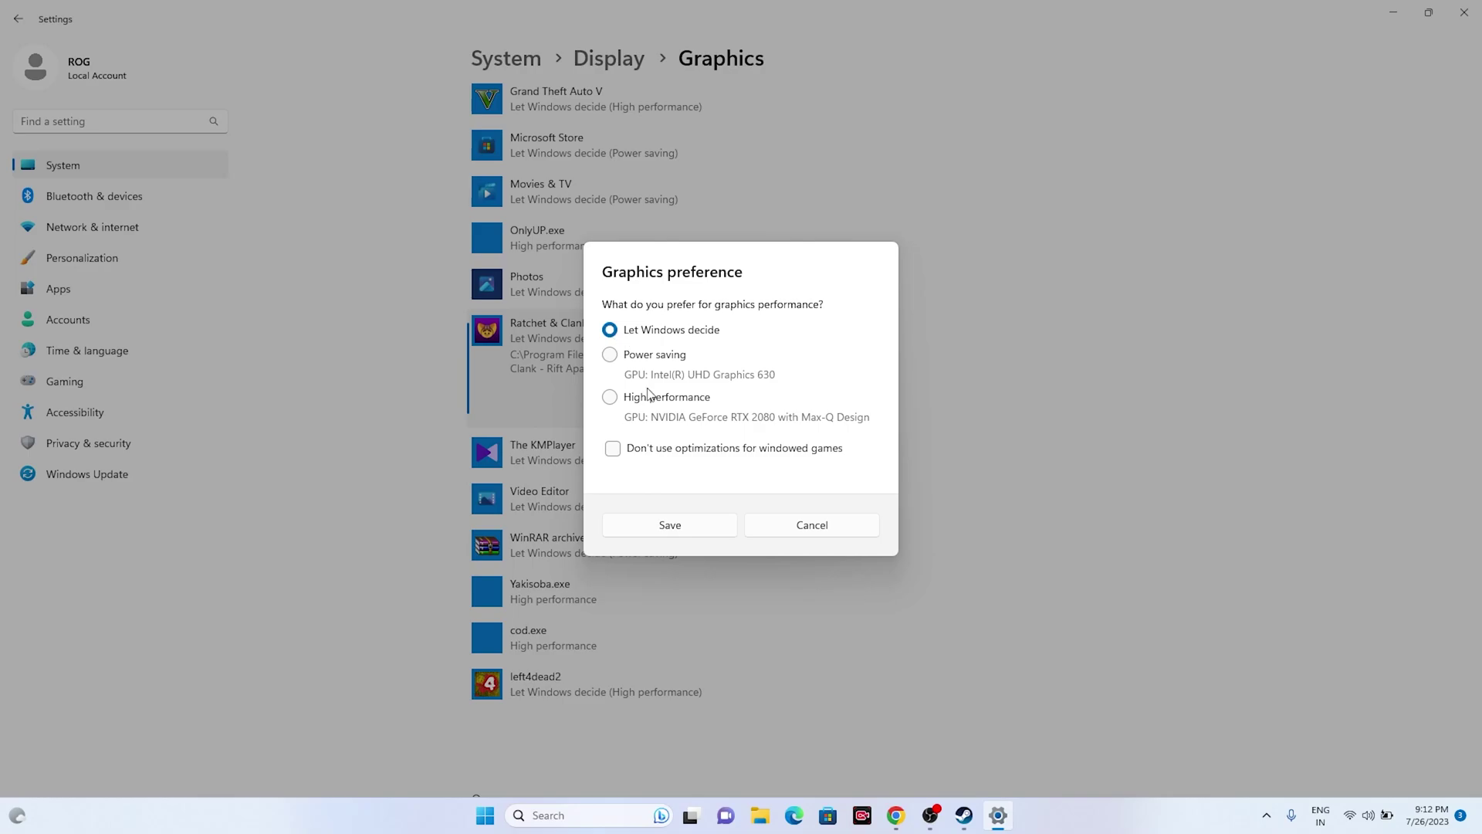
left_click(611, 398)
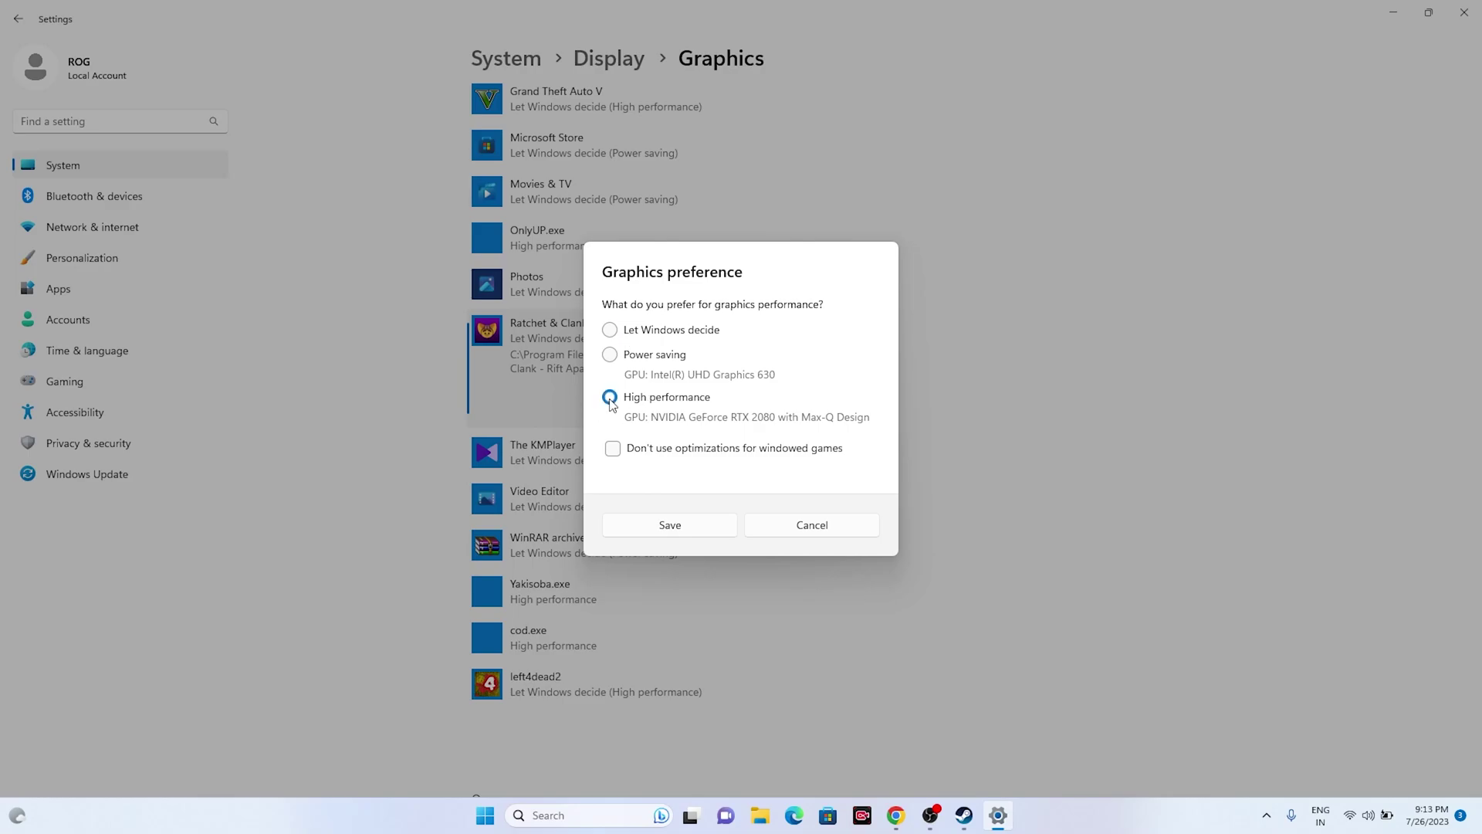
left_click(710, 530)
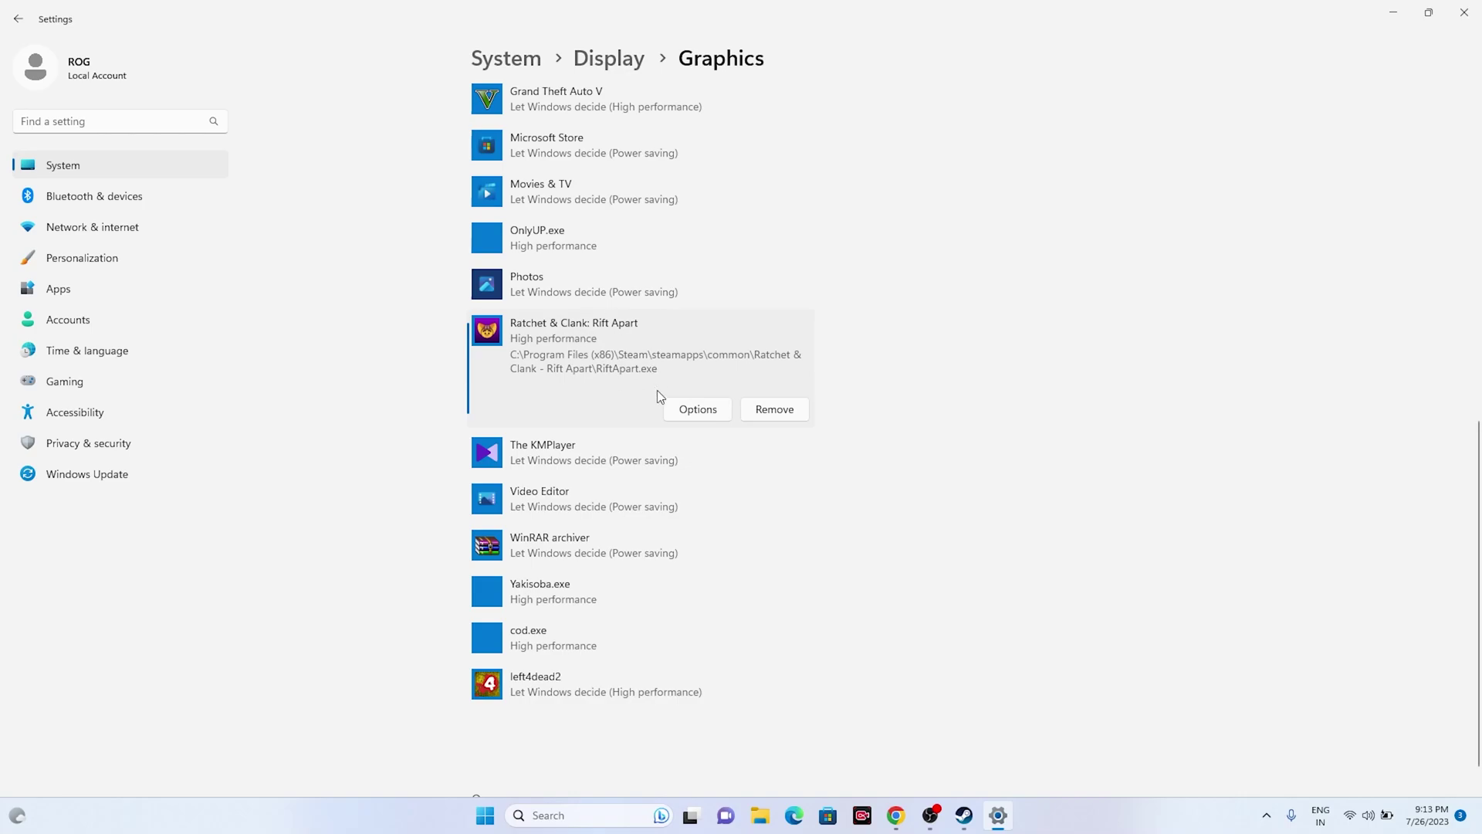
left_click(1464, 12)
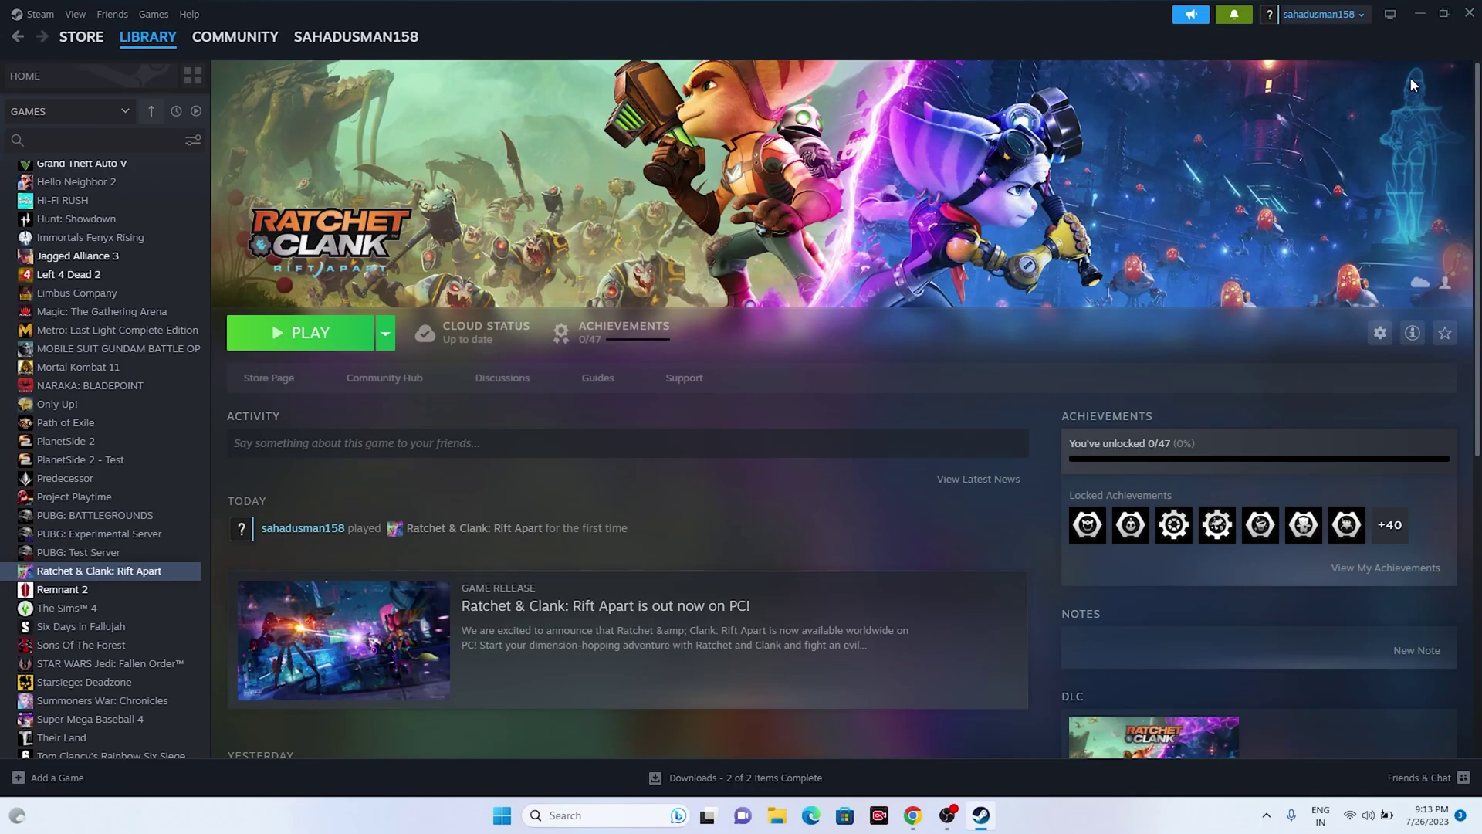
left_click(1422, 14)
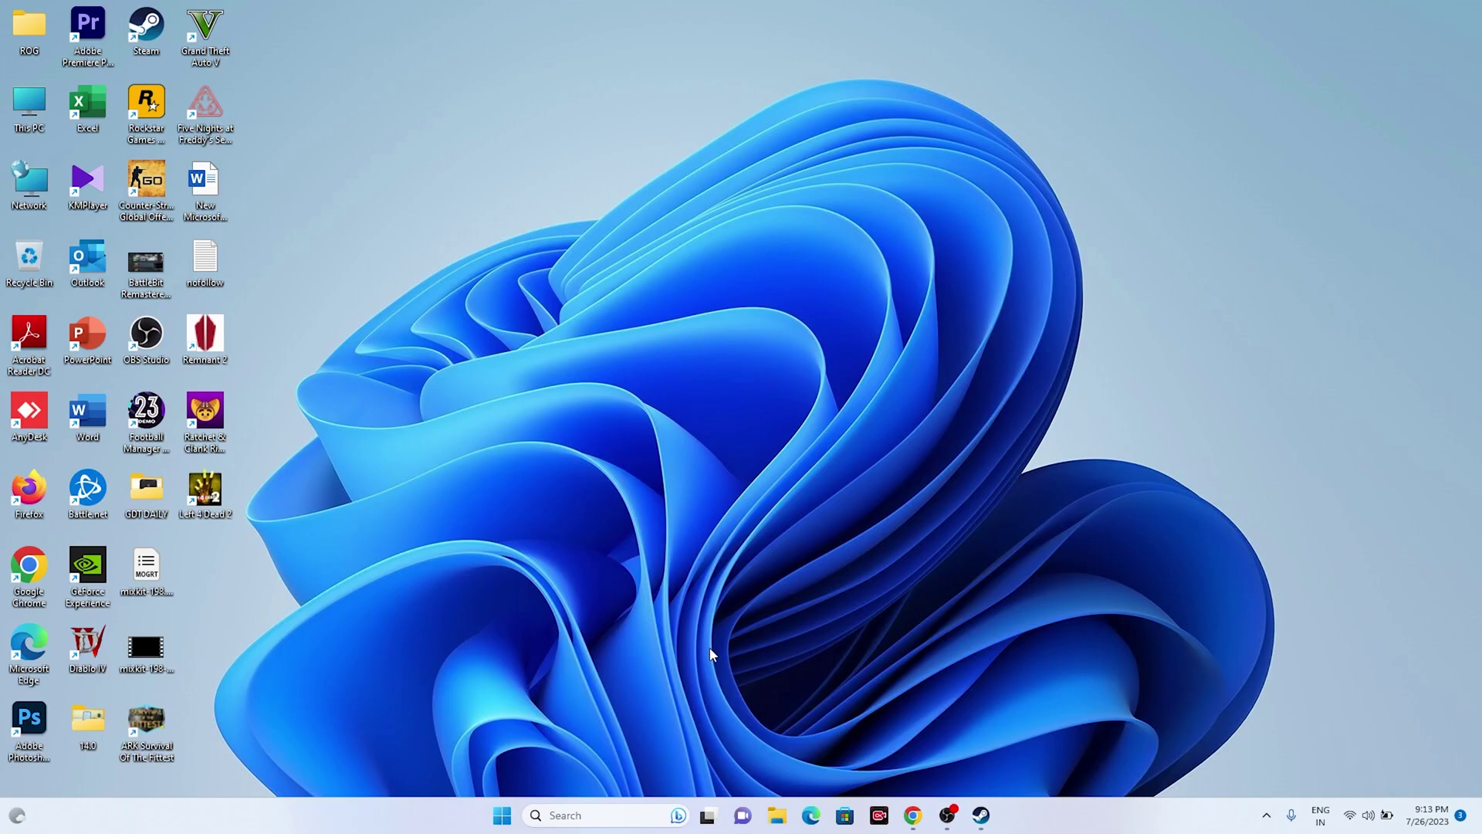
- Open the Virtual Memory settings from the advanced system performance options and choose a custom paging file size for drive C:
left_click(648, 815)
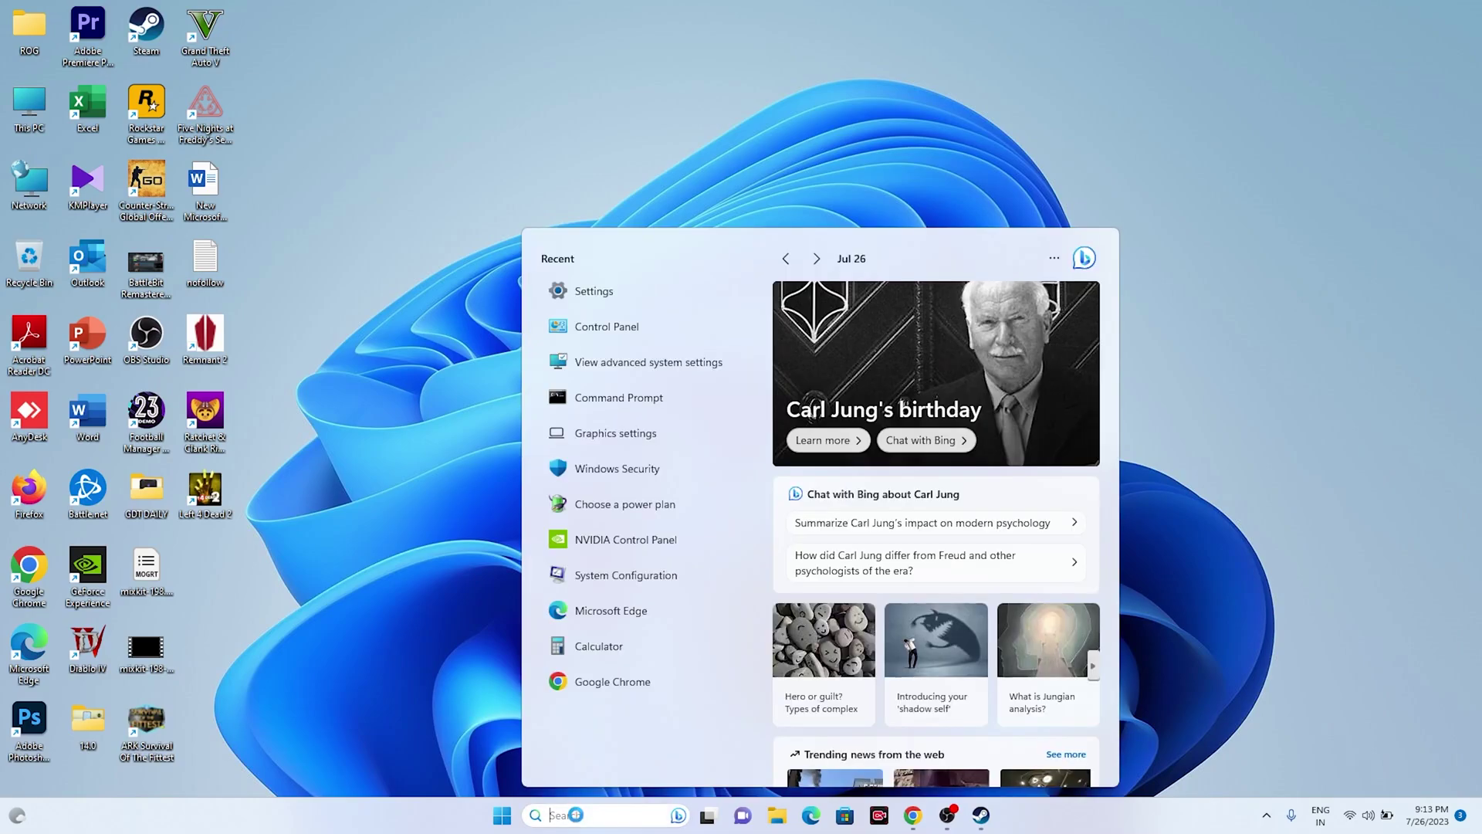
left_click(639, 365)
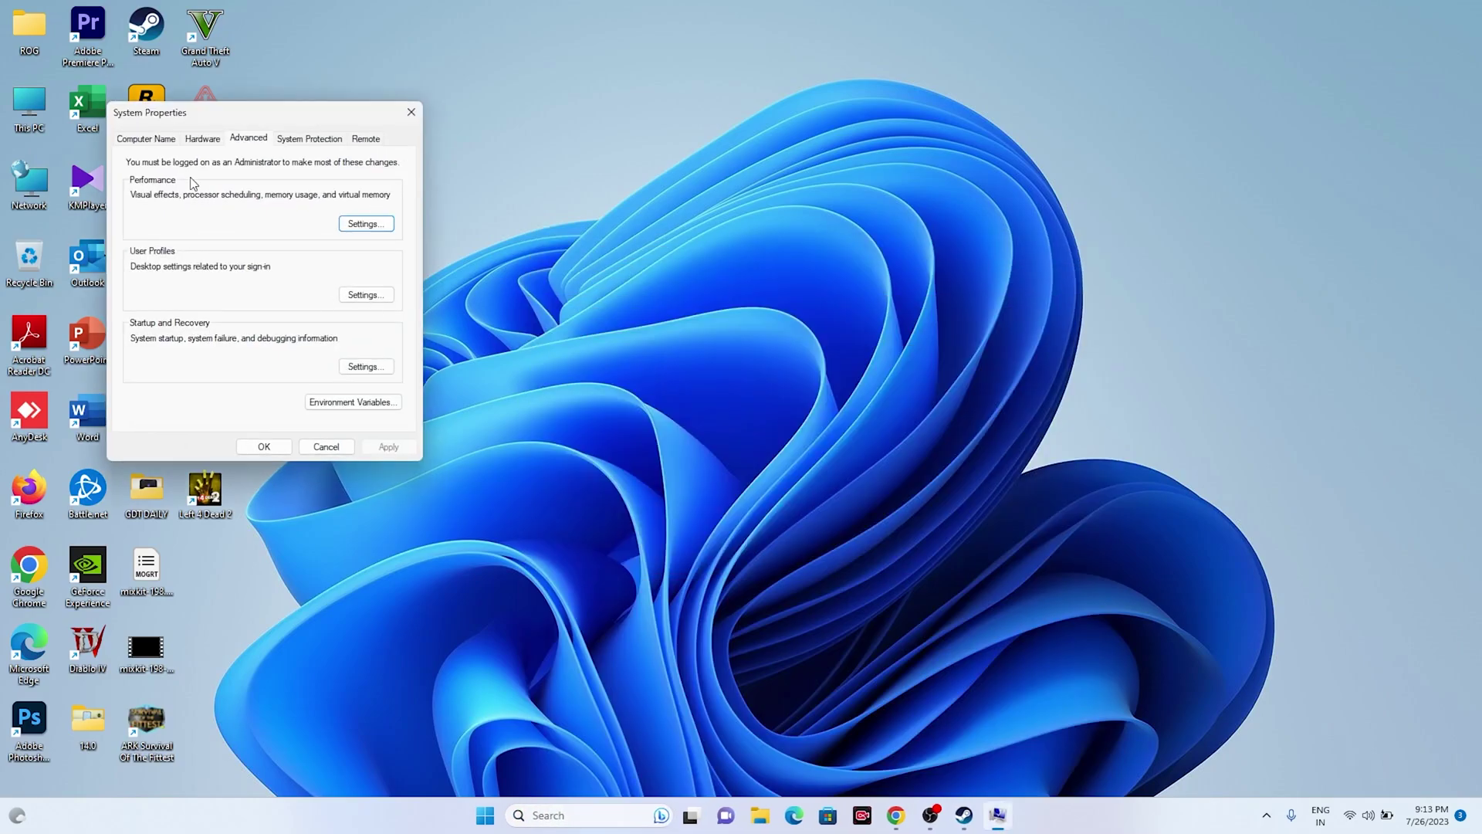
left_click(362, 224)
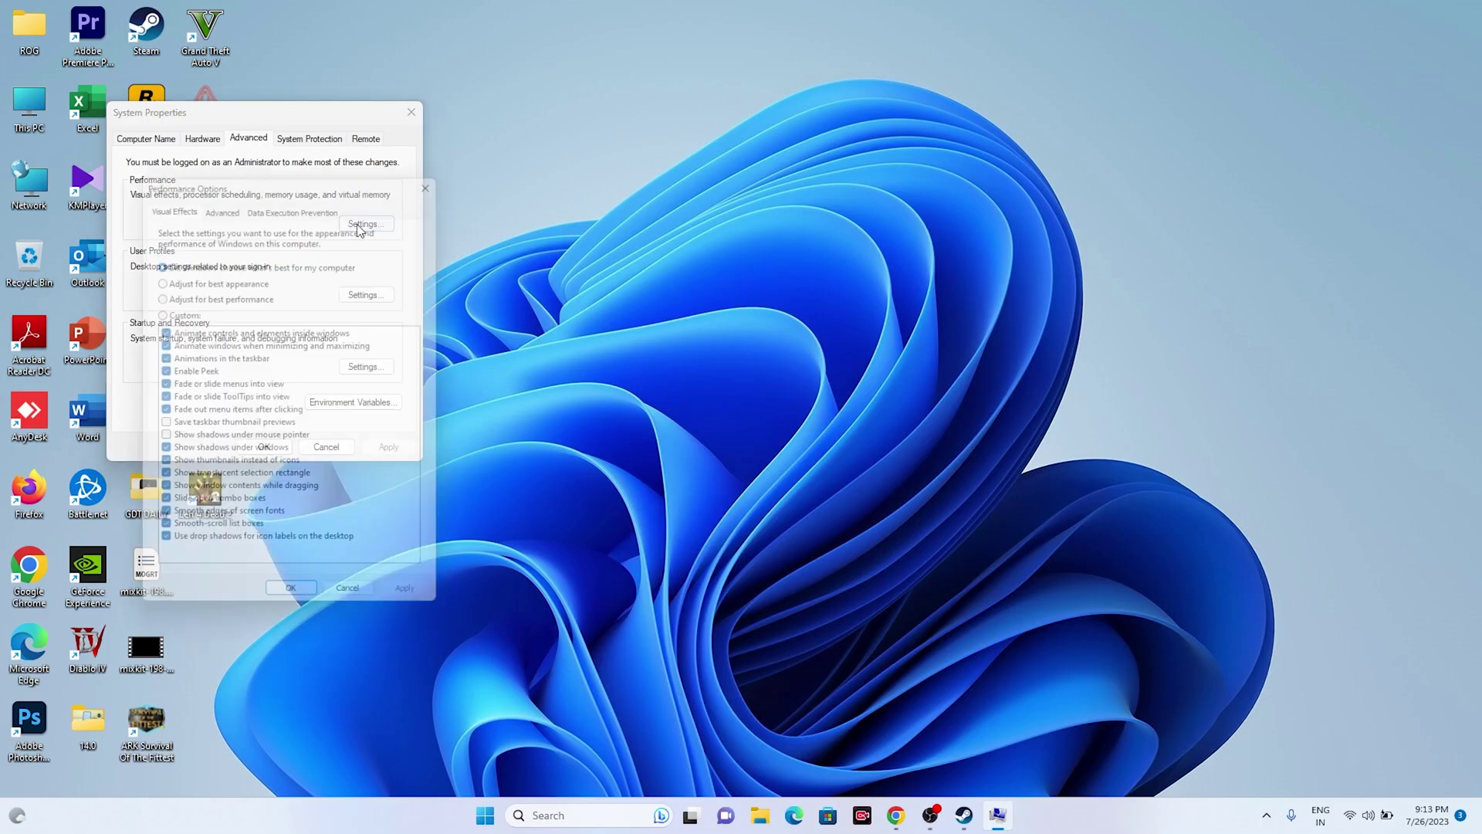
left_click(231, 201)
left_click(396, 395)
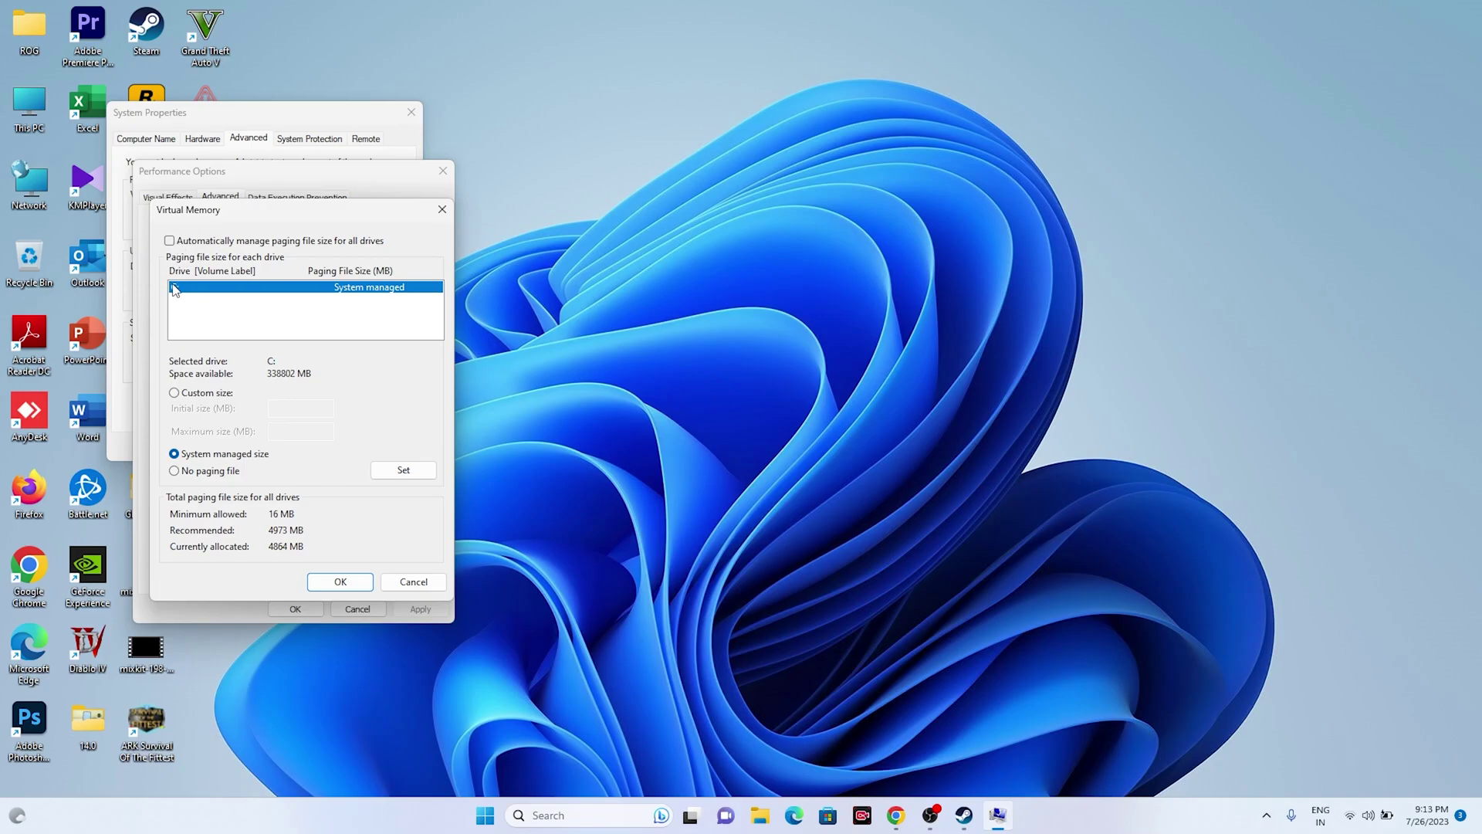
left_click(175, 393)
left_click(274, 405)
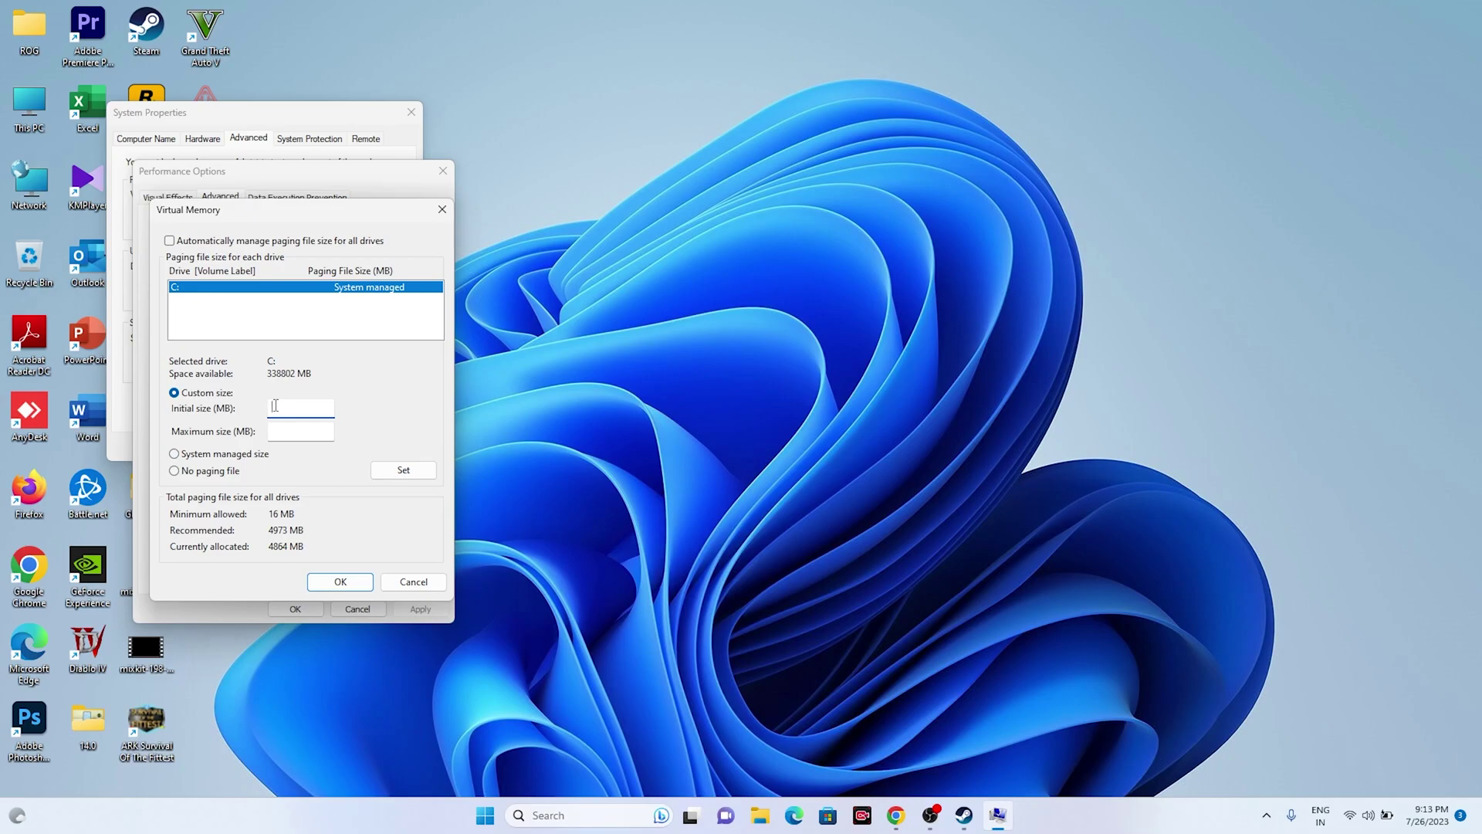
left_click(283, 431)
- Open Calculator and compute 32 × 1024 × 1.5 for the initial paging file size
left_click(656, 815)
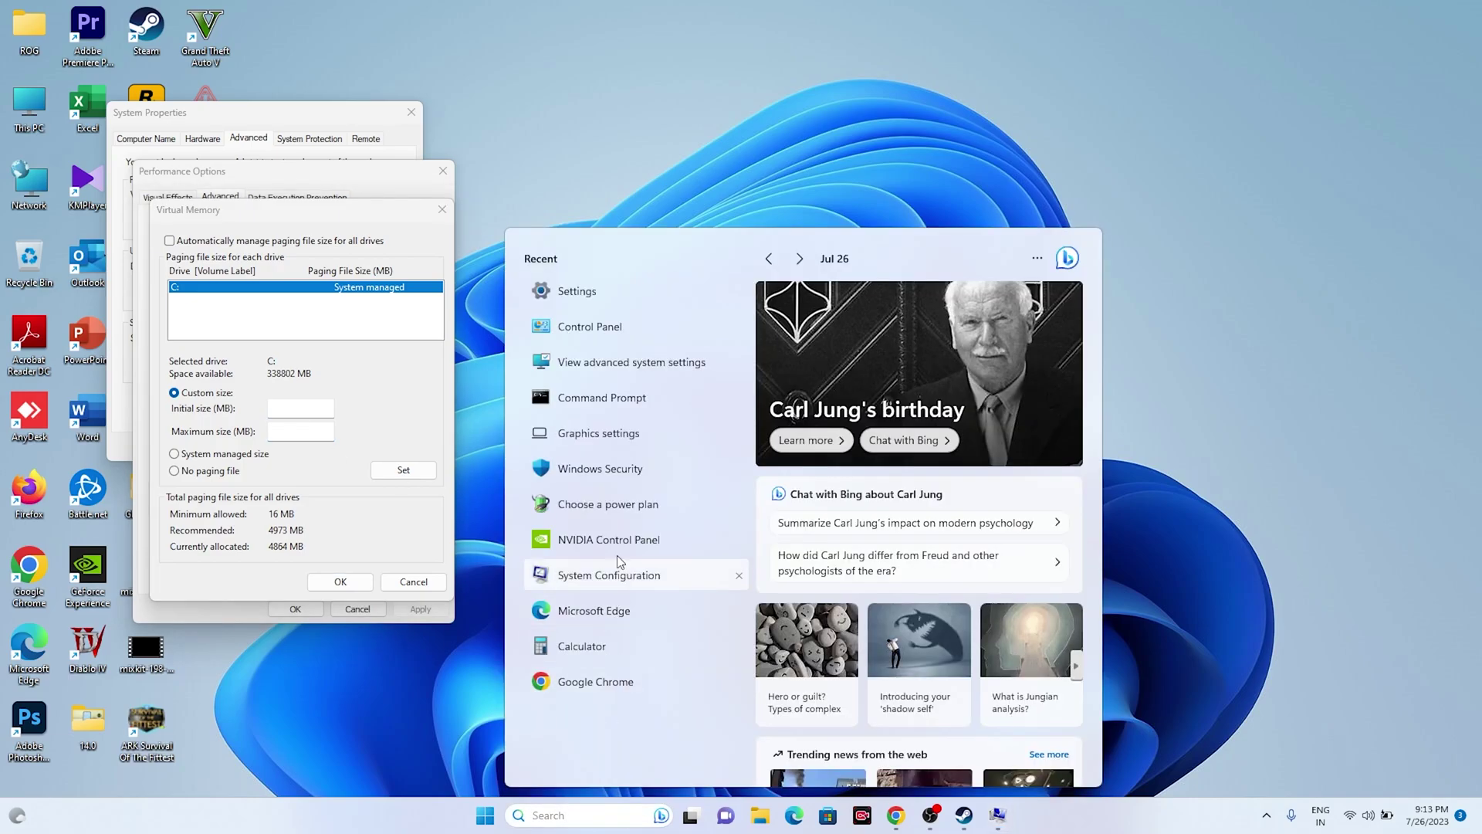
left_click(605, 645)
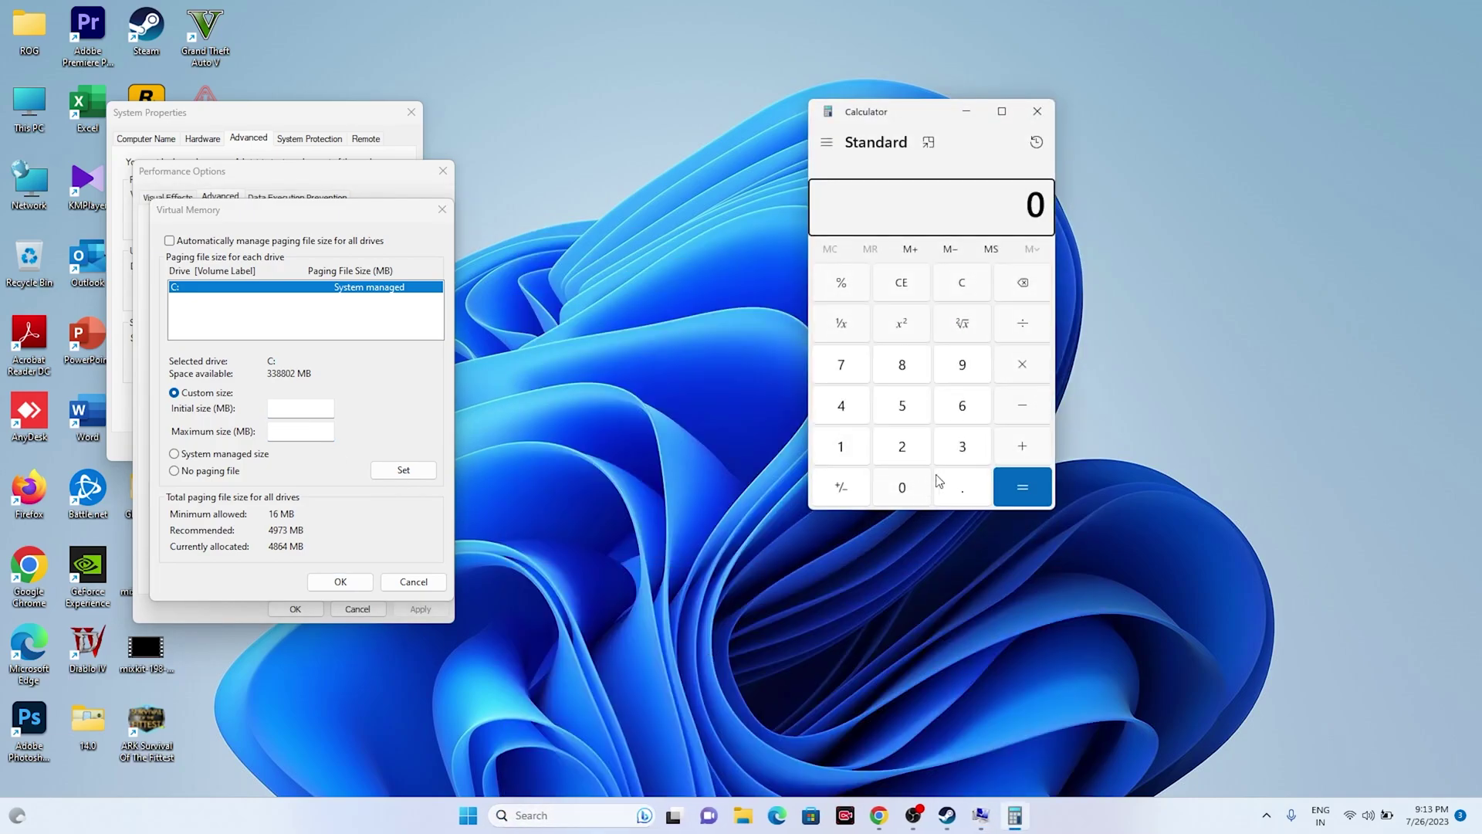
left_click(959, 451)
left_click(913, 453)
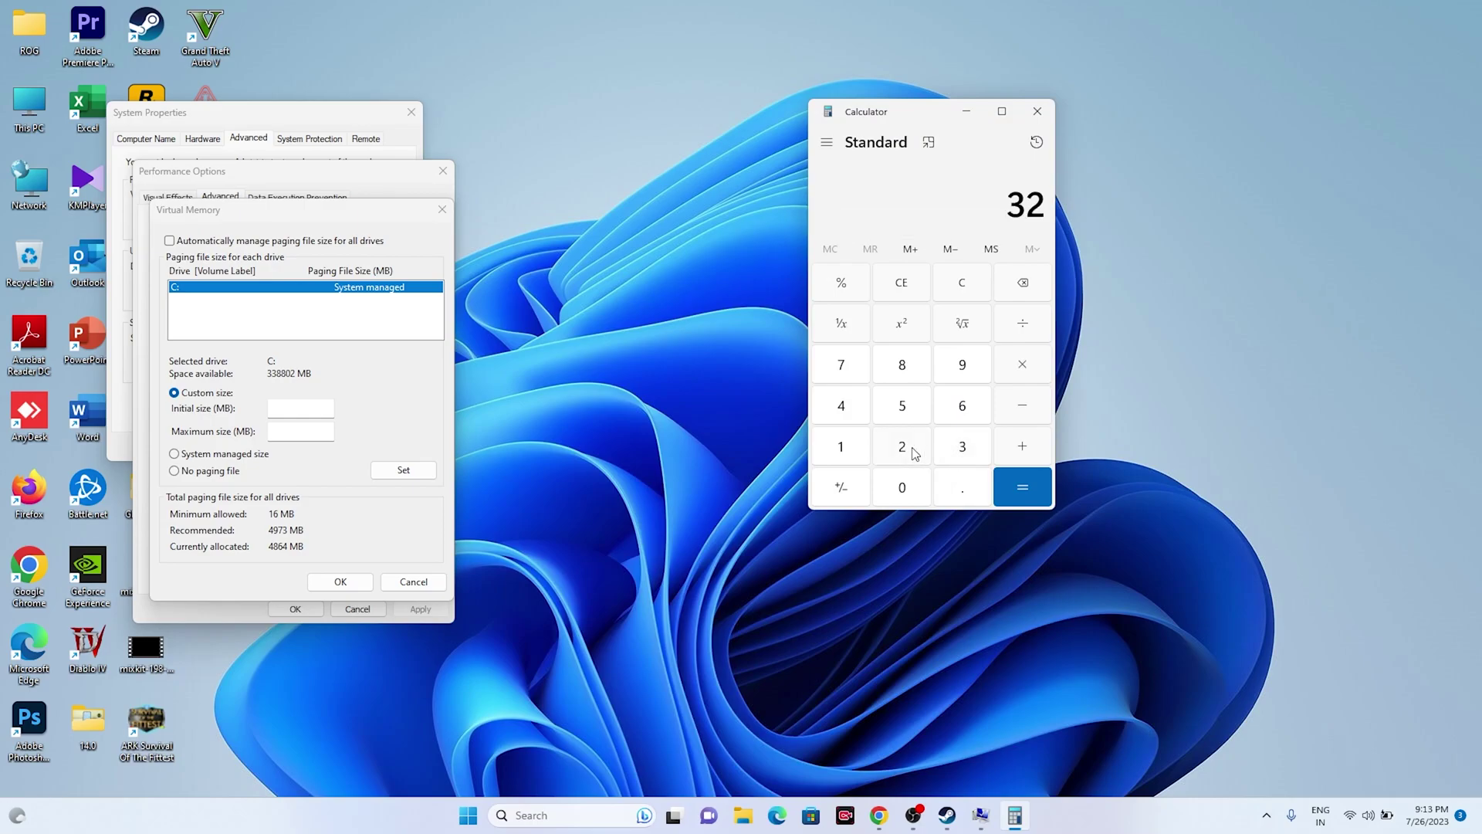
left_click(1005, 376)
left_click(856, 448)
left_click(893, 486)
left_click(897, 455)
left_click(843, 409)
left_click(1019, 486)
left_click(1011, 370)
left_click(840, 450)
left_click(953, 489)
left_click(918, 420)
left_click(1034, 491)
- Copy the Calculator result into the paging file's initial size as 49,152 MB
left_click_drag(947, 199, 1043, 206)
right_click(1031, 207)
left_click(1047, 221)
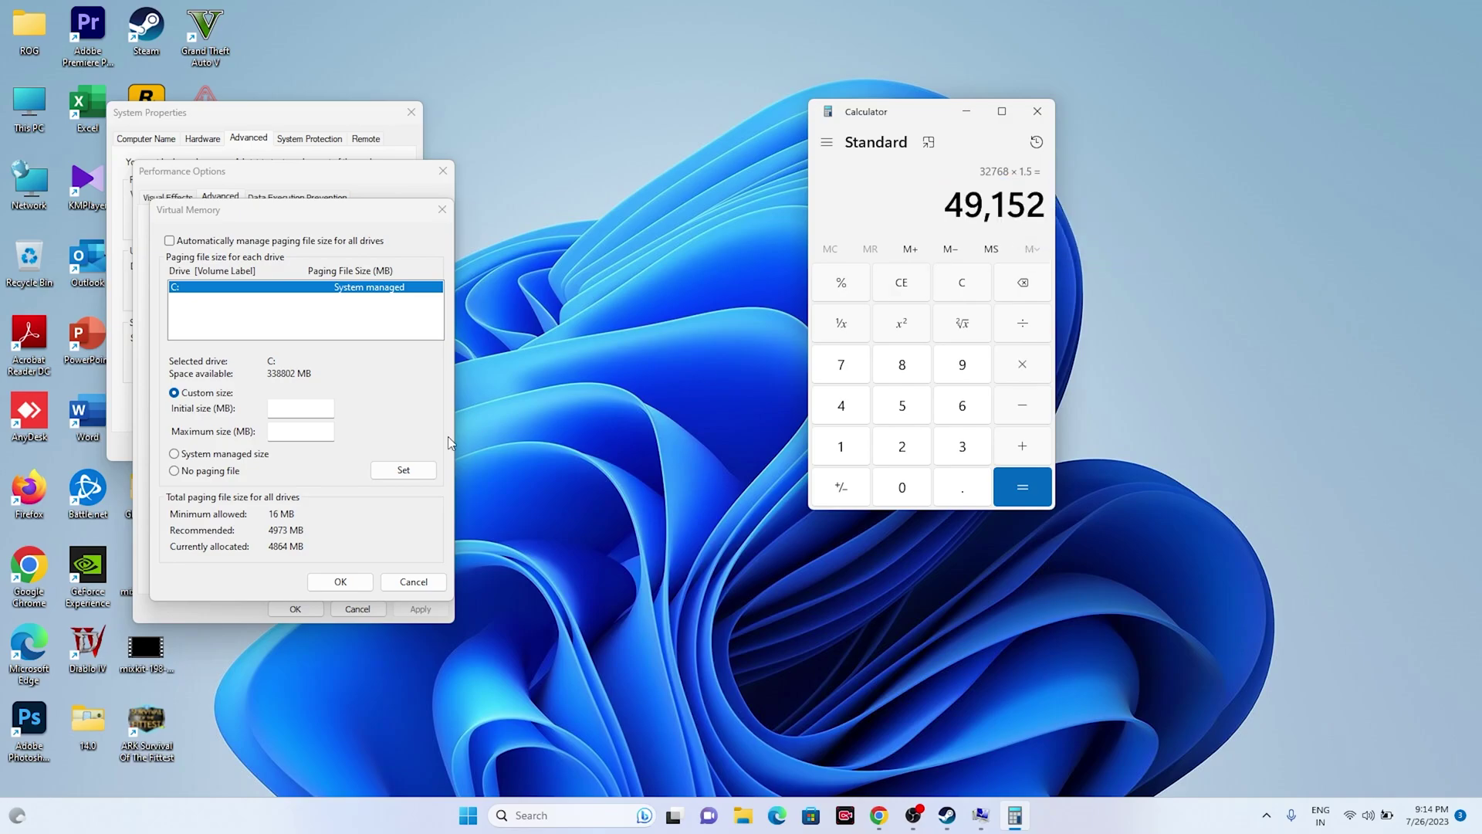
right_click(312, 416)
left_click(348, 479)
left_click(300, 431)
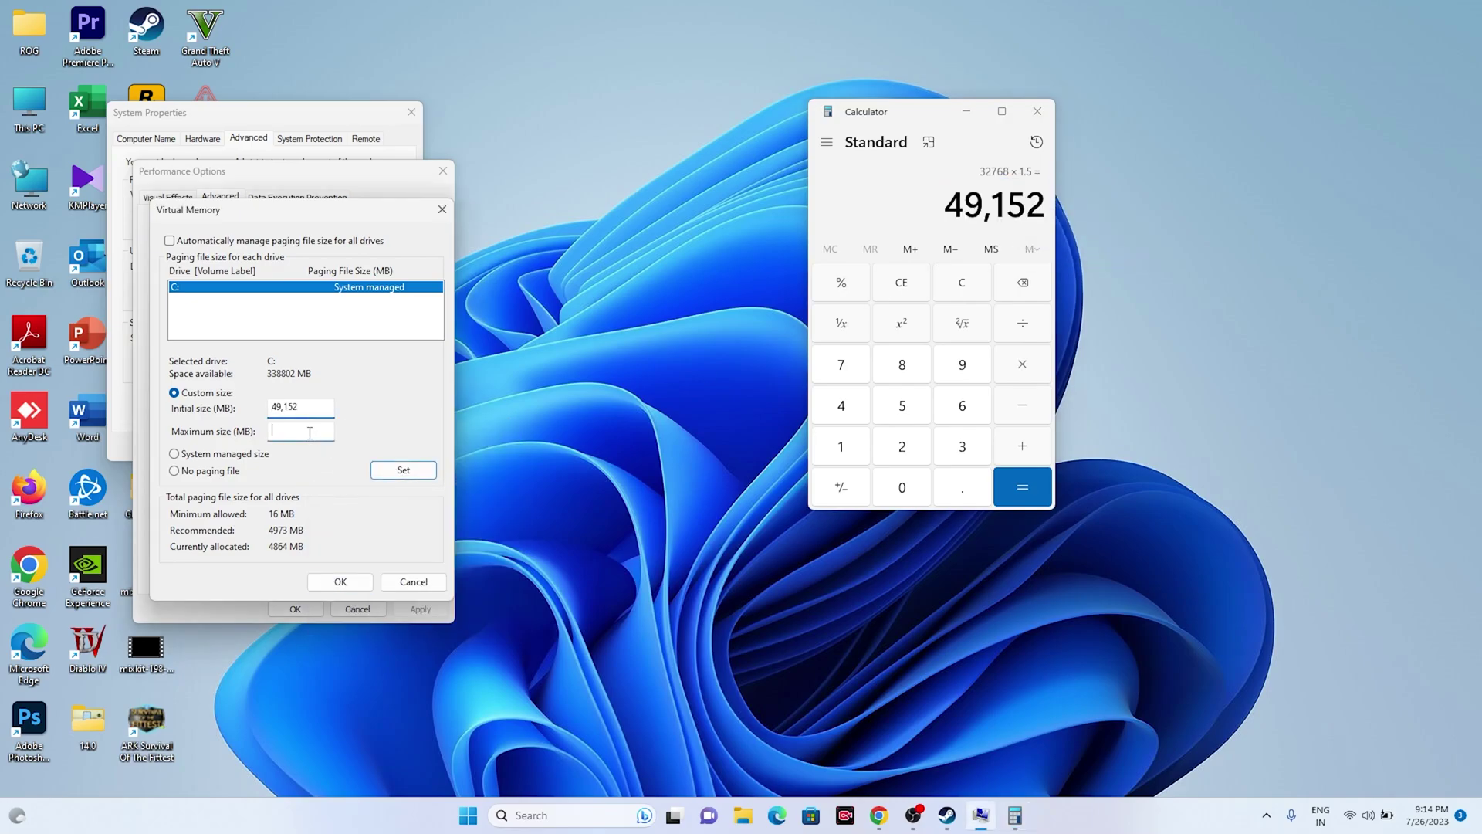
- Clear the previous calculation and compute 32 × 1024 × 3 in Calculator for the maximum paging file size
left_click(960, 282)
left_click(945, 455)
left_click(903, 452)
left_click(1023, 366)
left_click(870, 457)
left_click(896, 489)
left_click(904, 444)
left_click(842, 405)
left_click(1013, 488)
left_click(1024, 364)
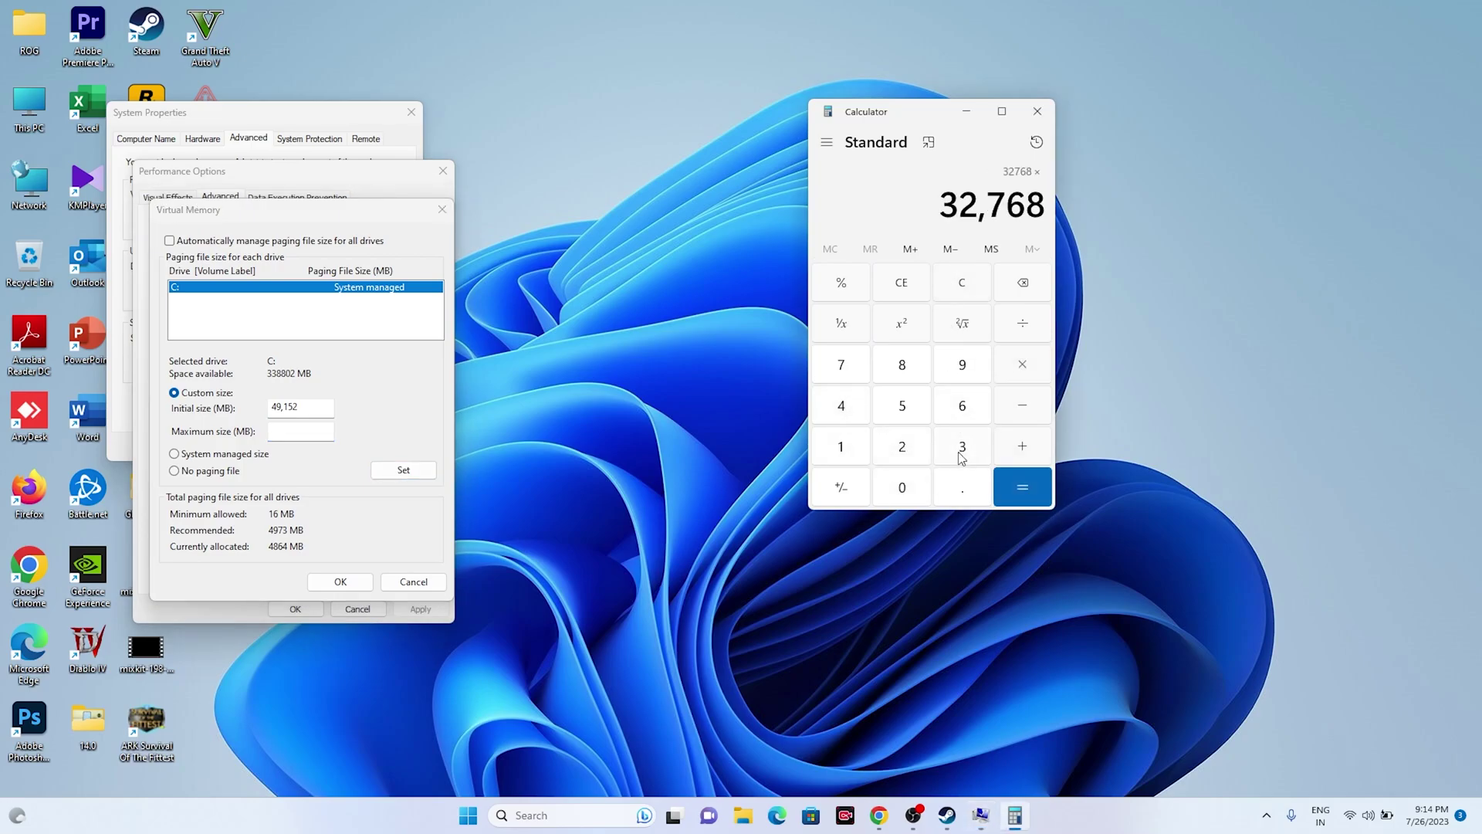
left_click(962, 456)
left_click(999, 485)
- Copy the Calculator result into the paging file's maximum size as 98,304 MB
left_click_drag(935, 205, 1042, 206)
right_click(1036, 210)
left_click(1079, 224)
right_click(287, 434)
left_click(316, 503)
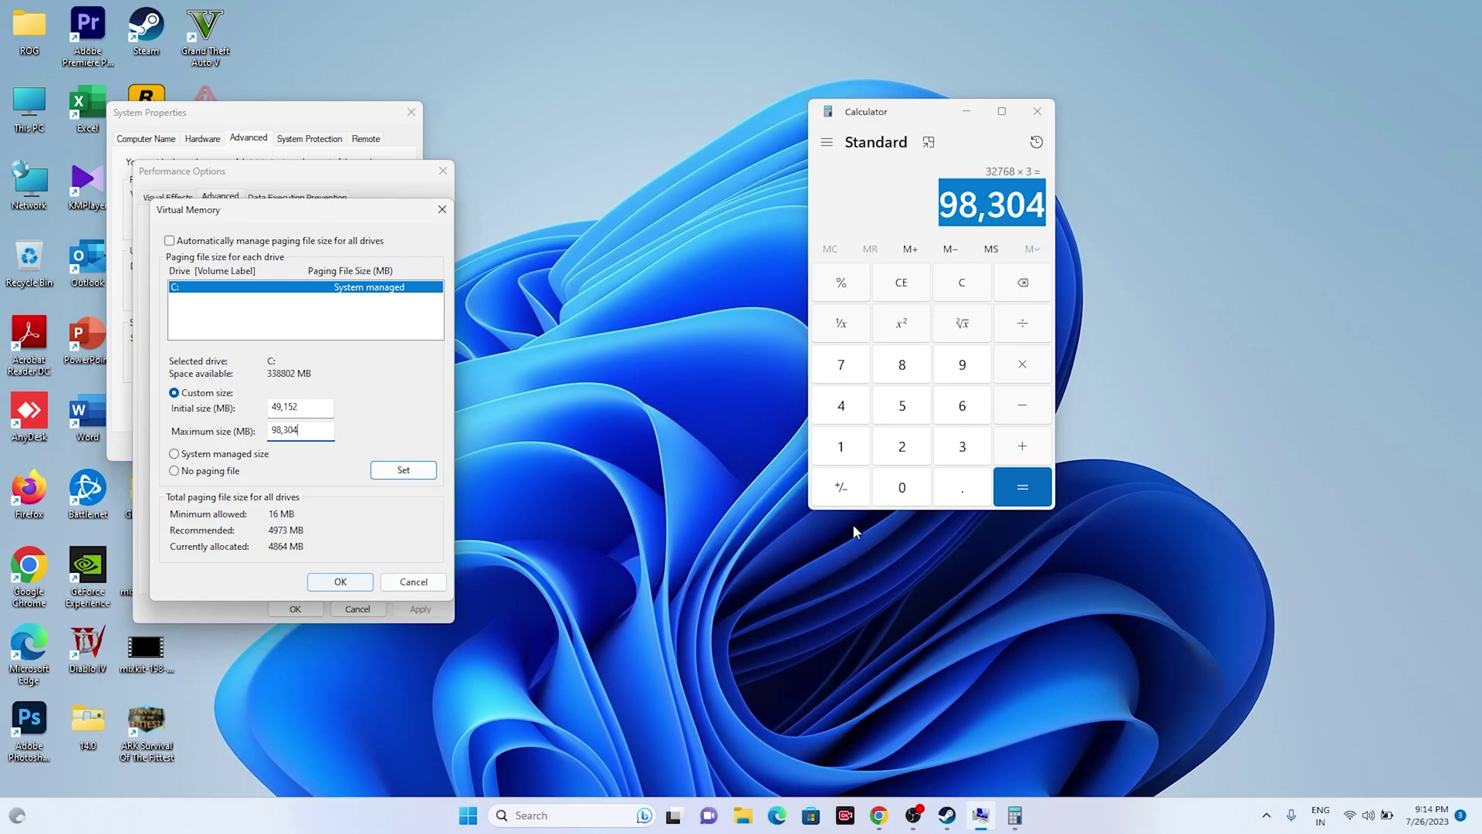
- Close Calculator and dismiss the Virtual Memory, Performance Options and System Properties windows without applying the paging file sizes
left_click(1045, 102)
left_click(442, 209)
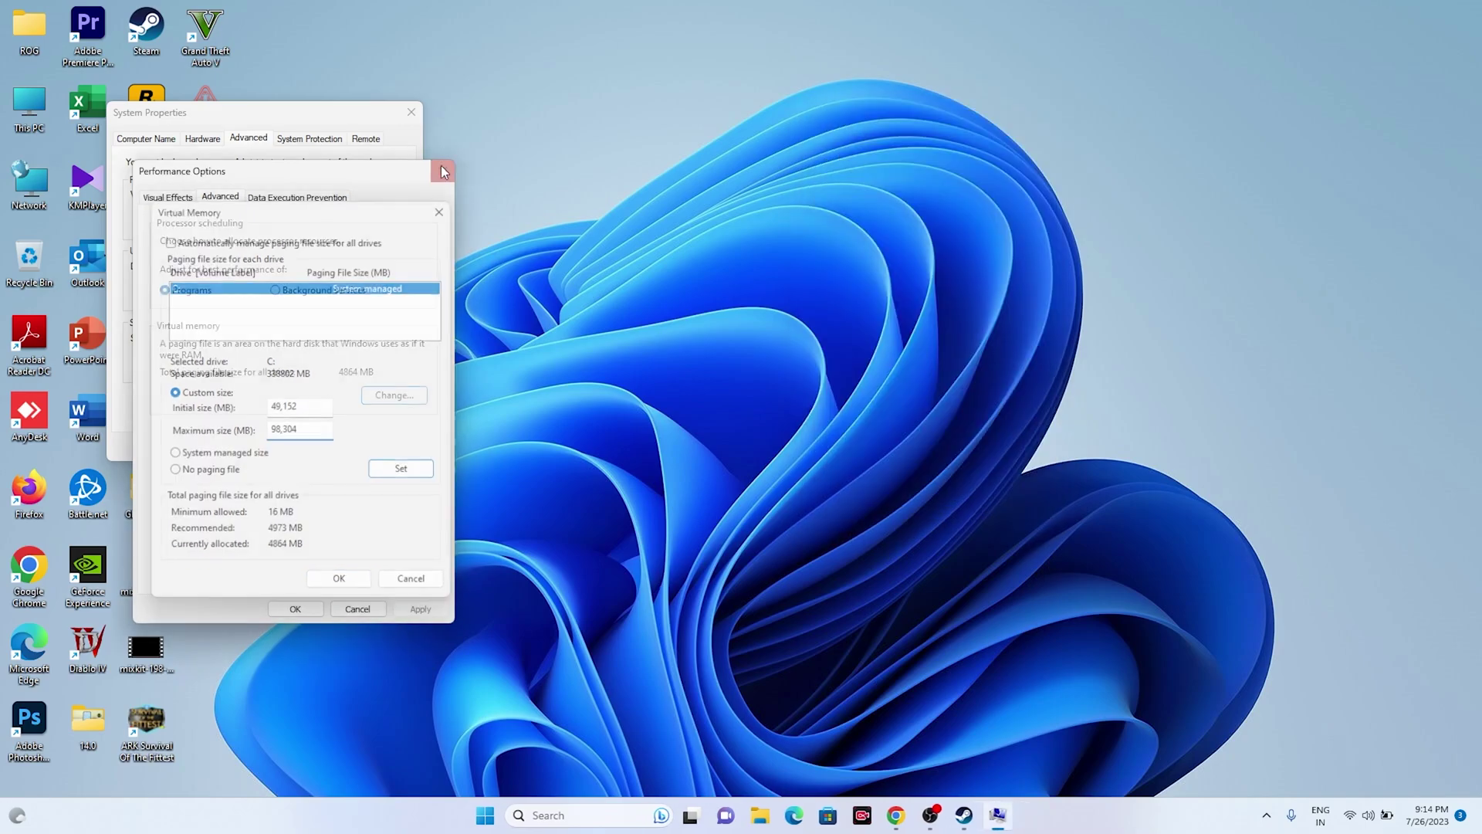
left_click(444, 175)
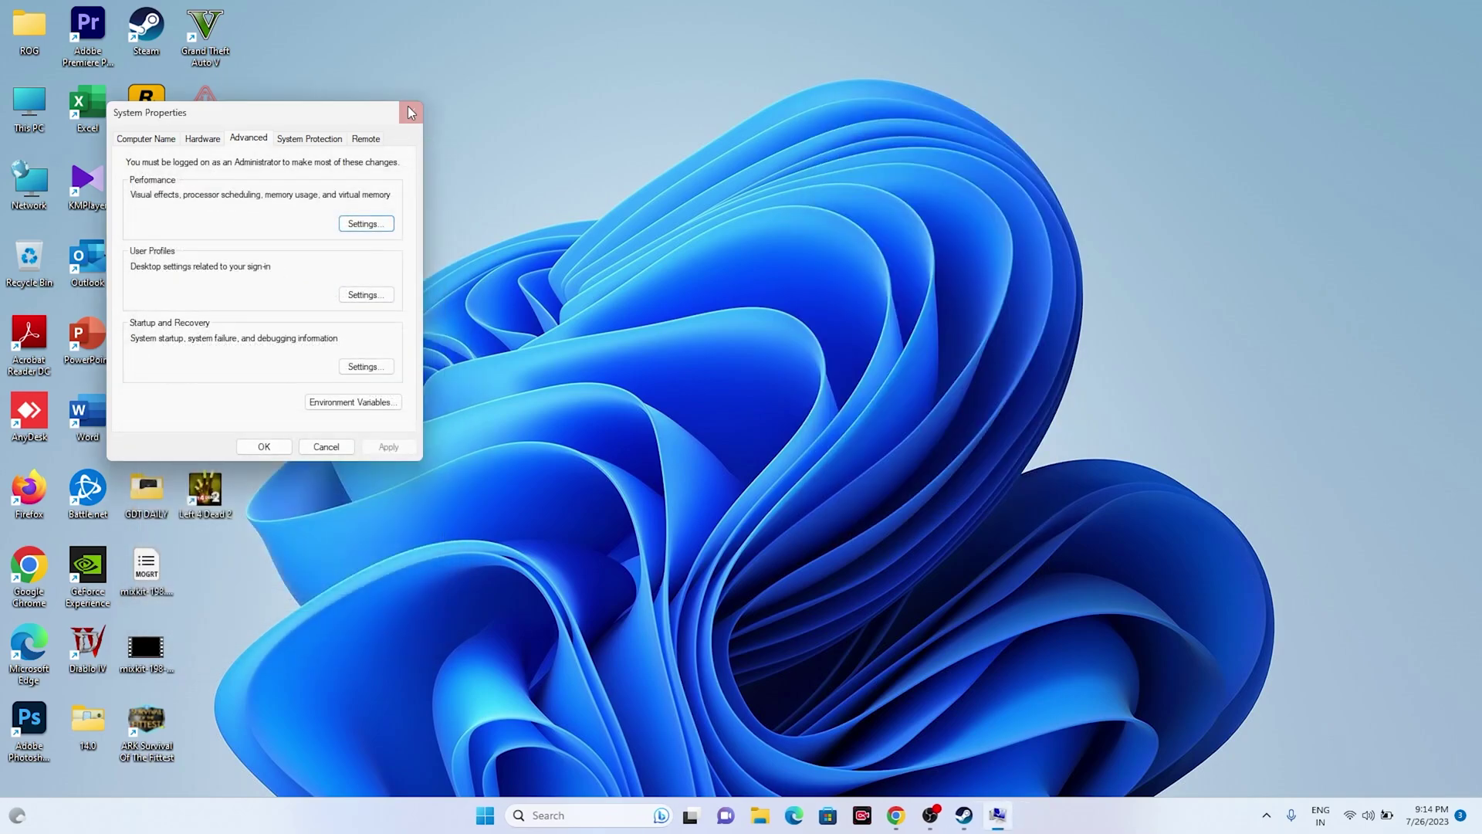
left_click(410, 112)
left_click(964, 815)
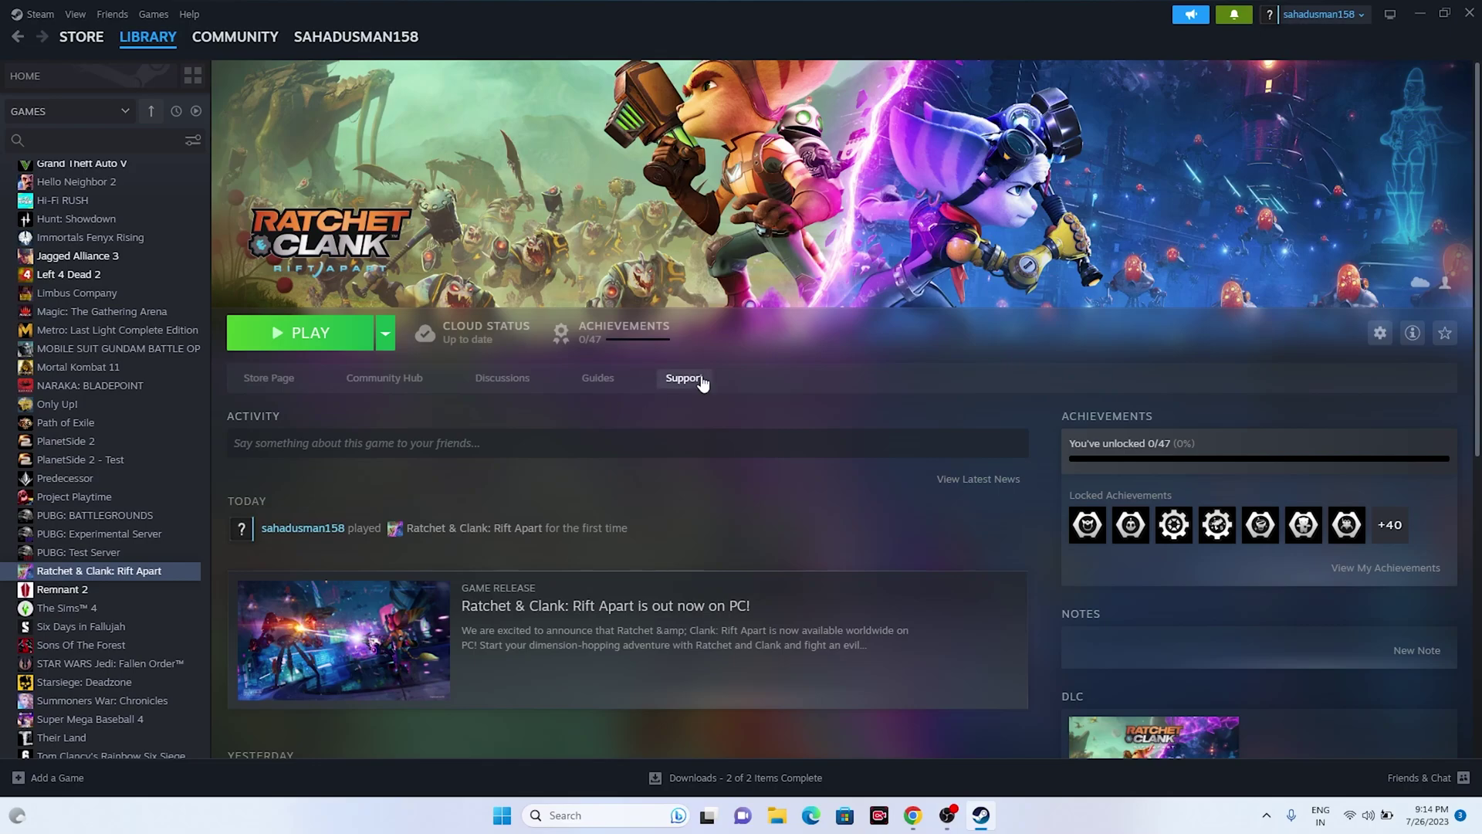
left_click(1415, 19)
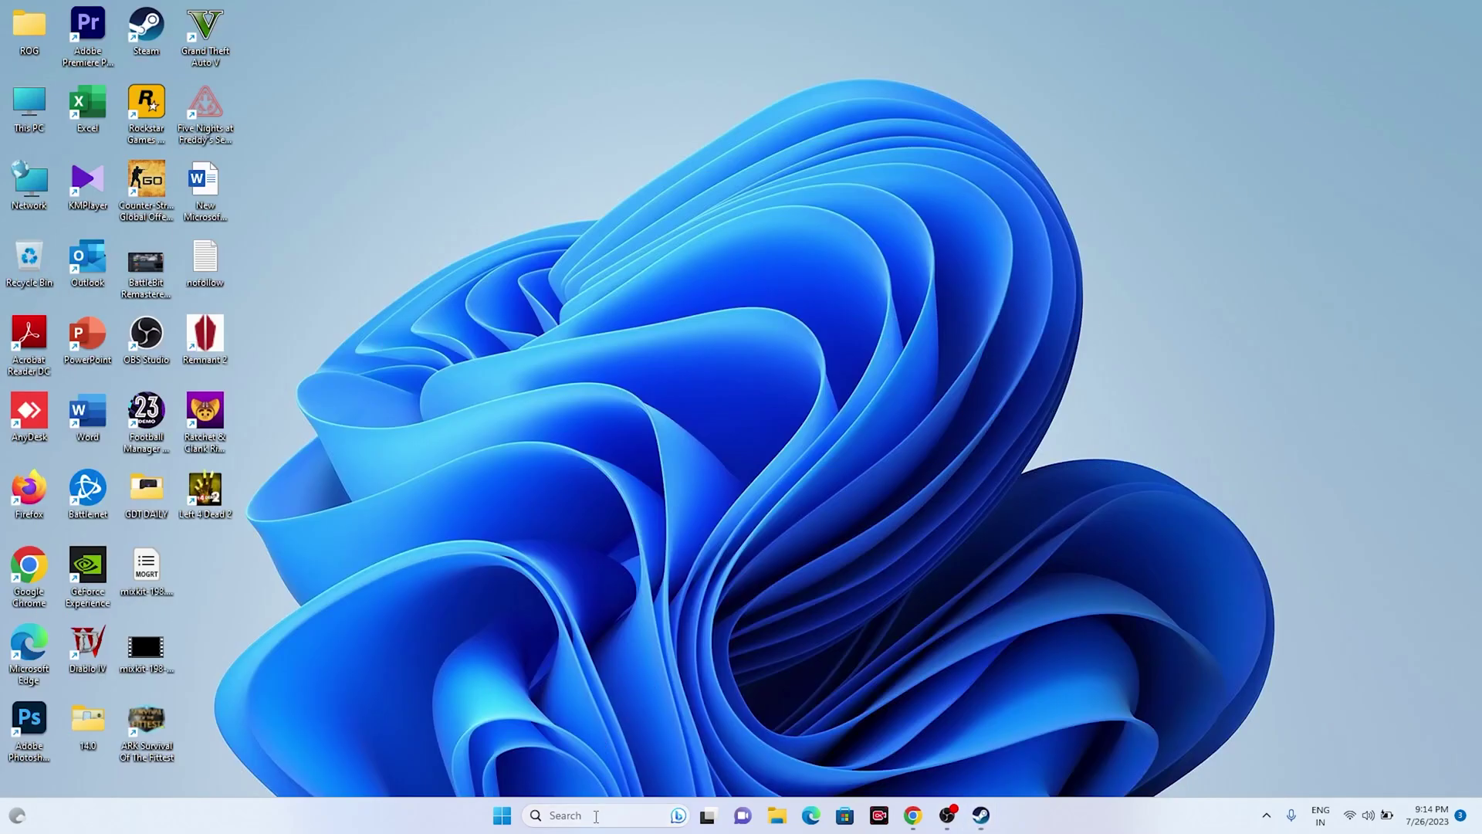
- Open Windows Update in Settings, check for updates, and close Settings
left_click(605, 815)
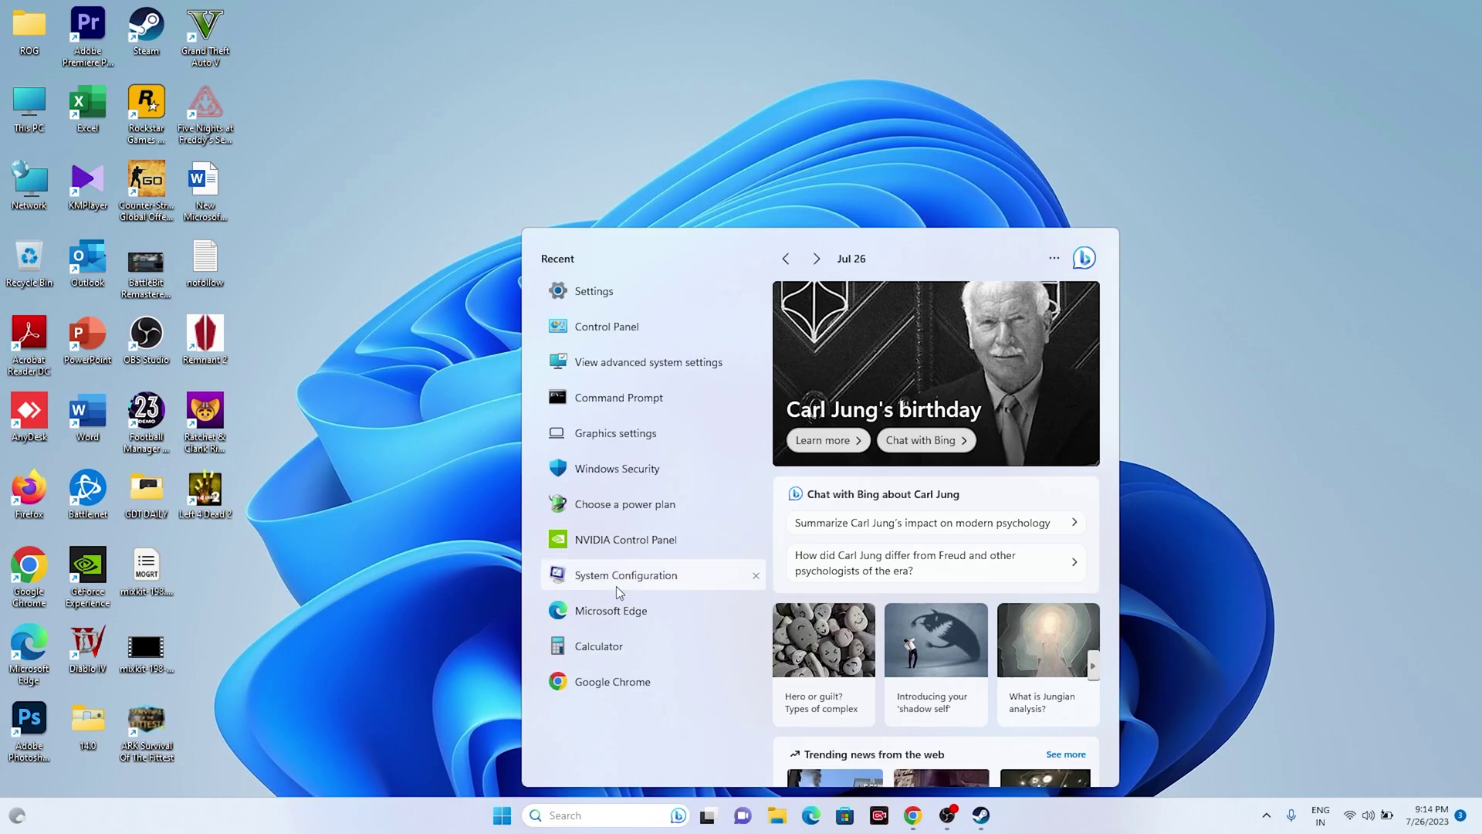
left_click(615, 291)
left_click(86, 473)
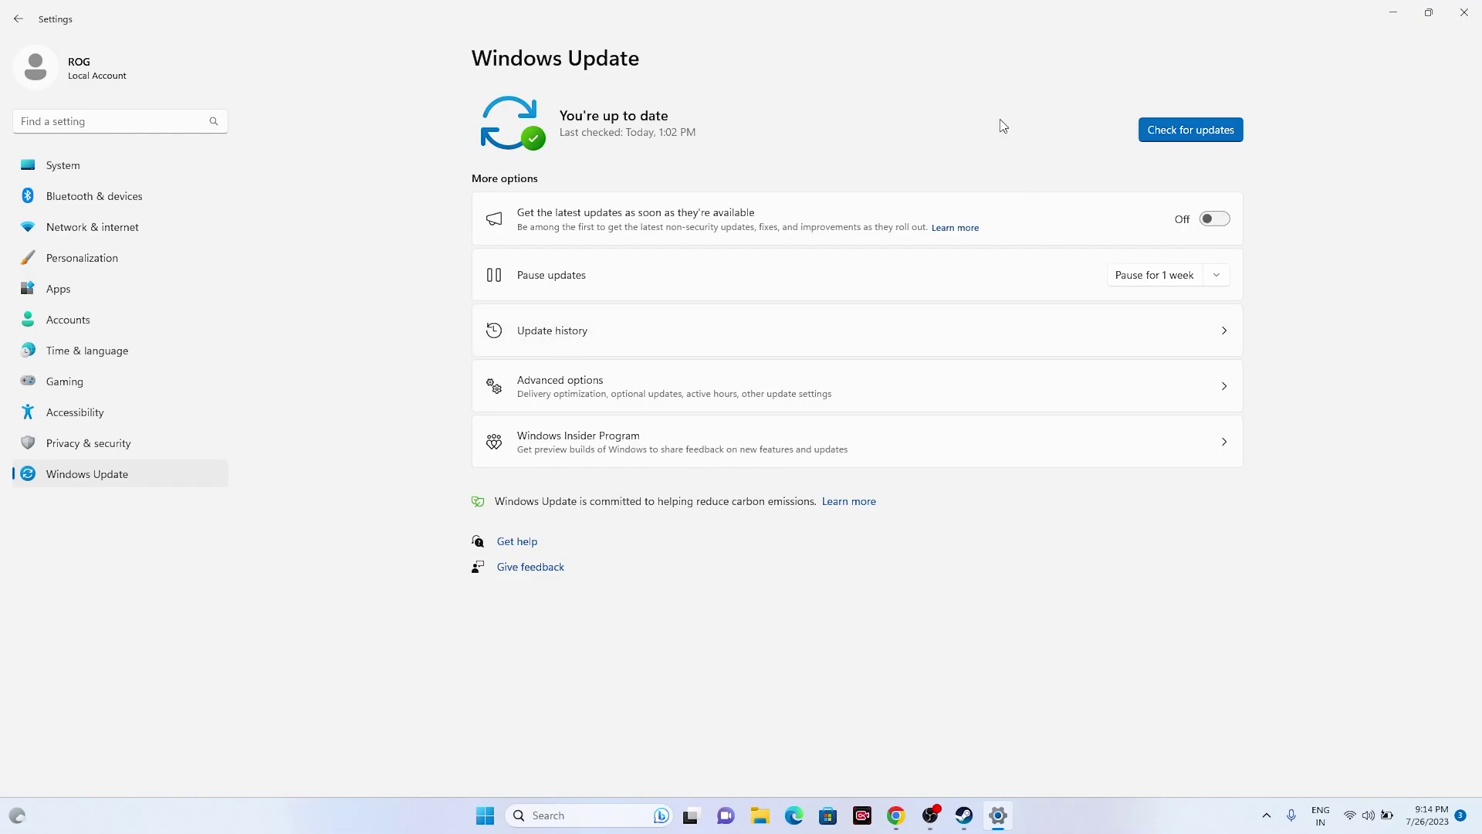
left_click(1218, 136)
left_click(1465, 12)
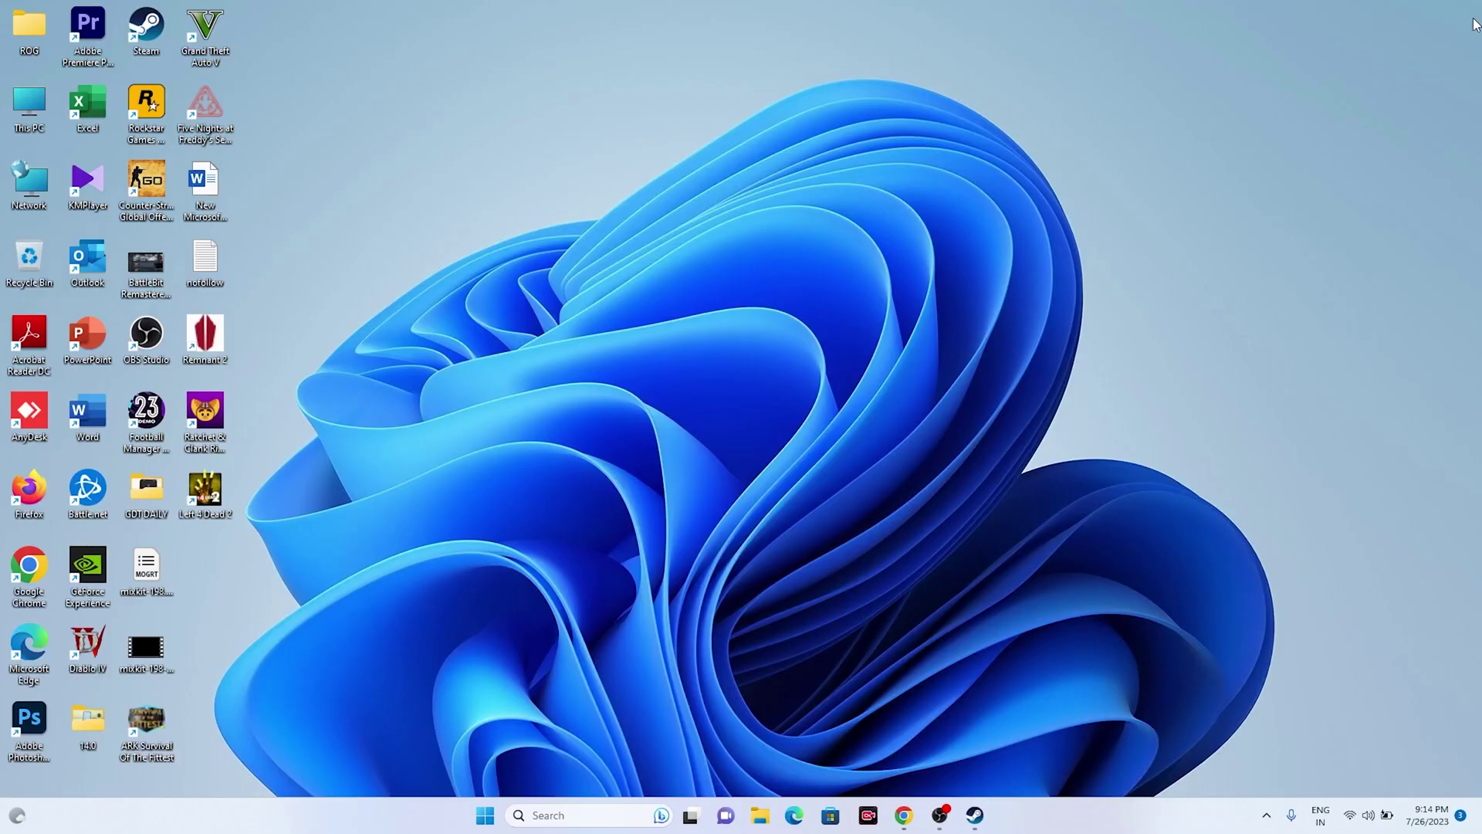
left_click(981, 815)
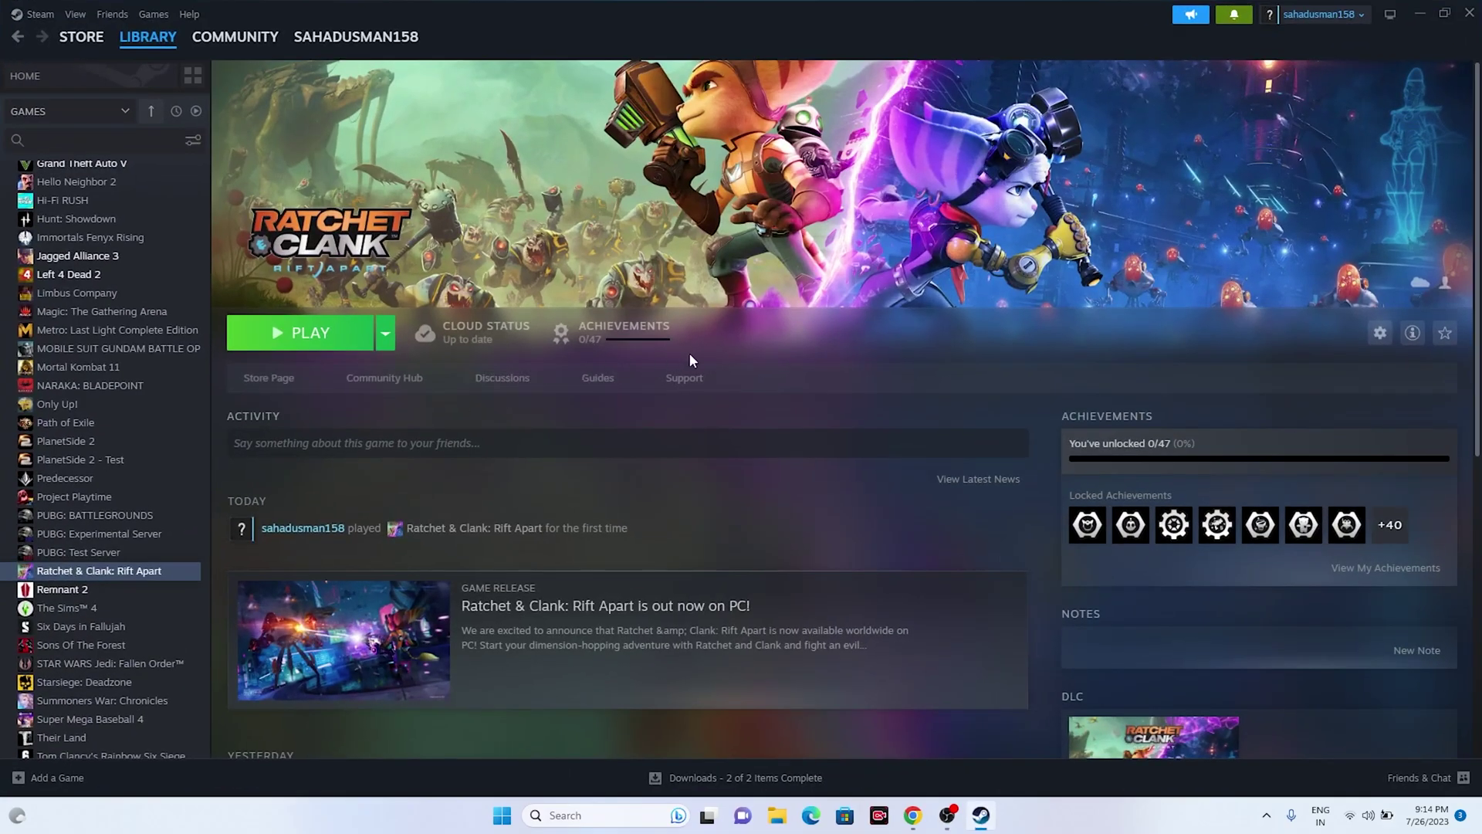
left_click(1417, 16)
- Switch to Chrome and search NVIDIA's GeForce drivers for GeForce RTX 40 Series (Notebooks), RTX 4090 Laptop GPU, Windows 11
left_click(912, 817)
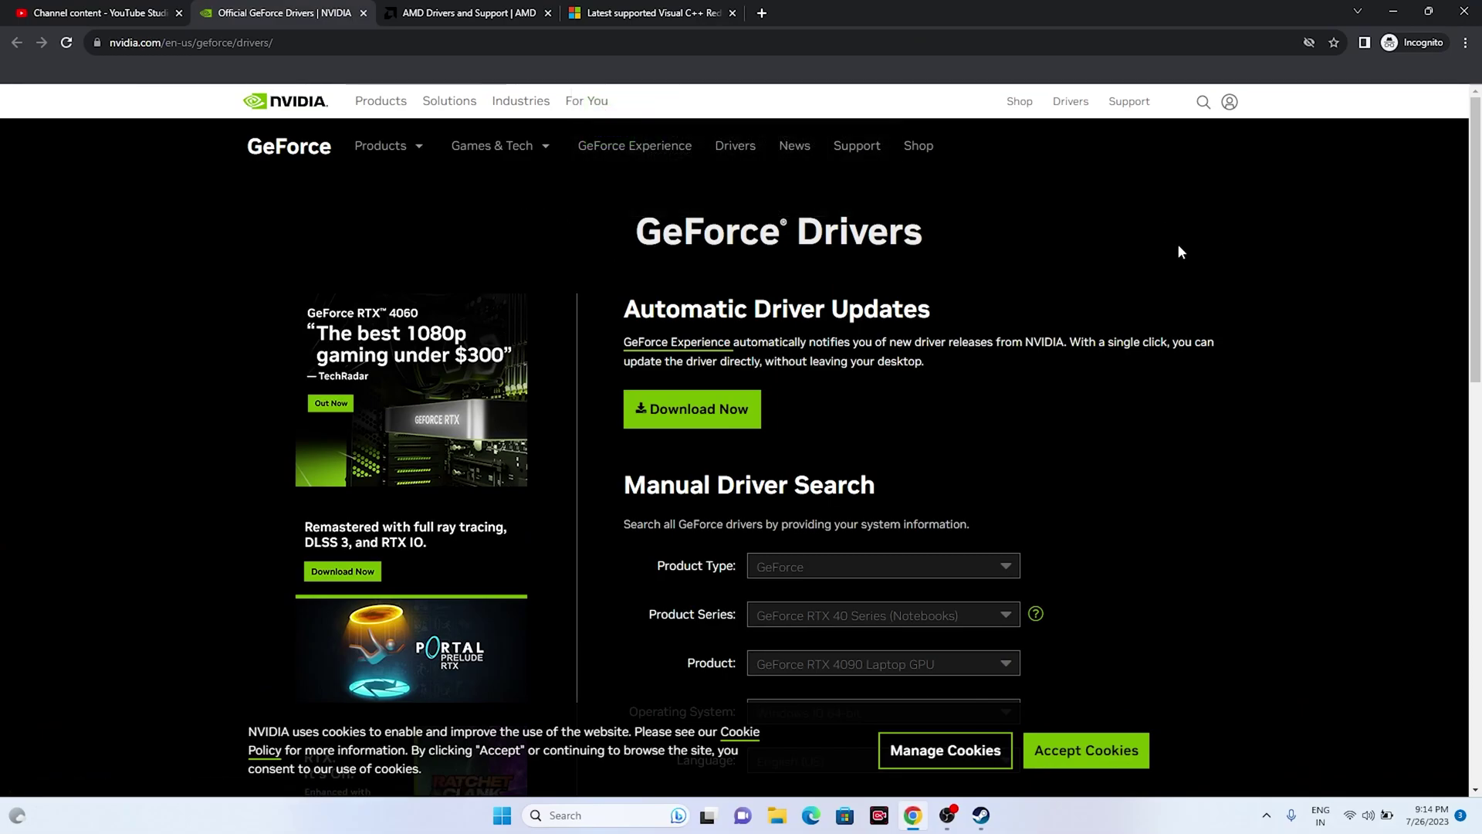
scroll(1296, 292, "down", 2)
scroll(1298, 299, "down", 1)
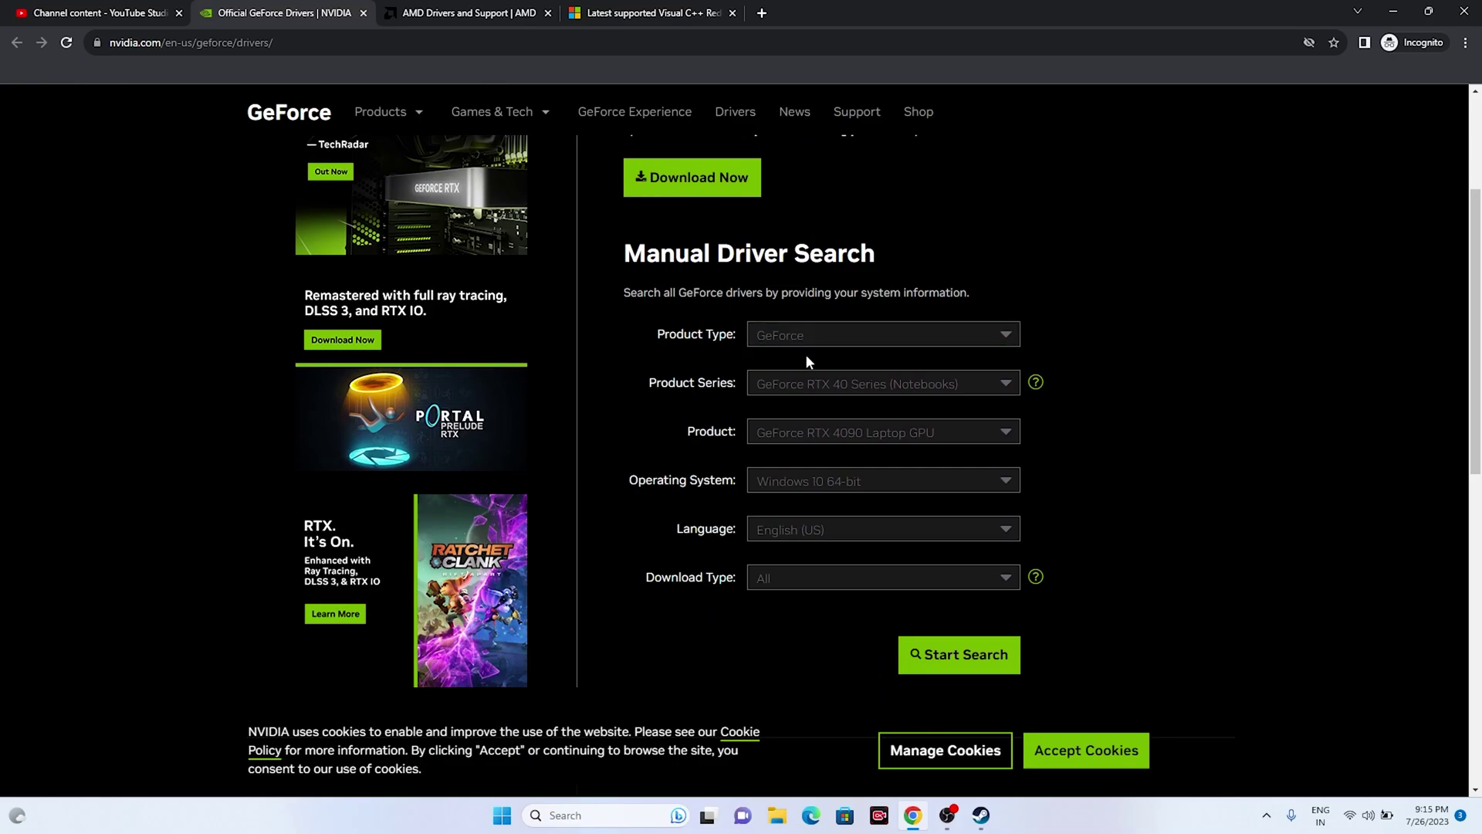
left_click(849, 384)
left_click(845, 408)
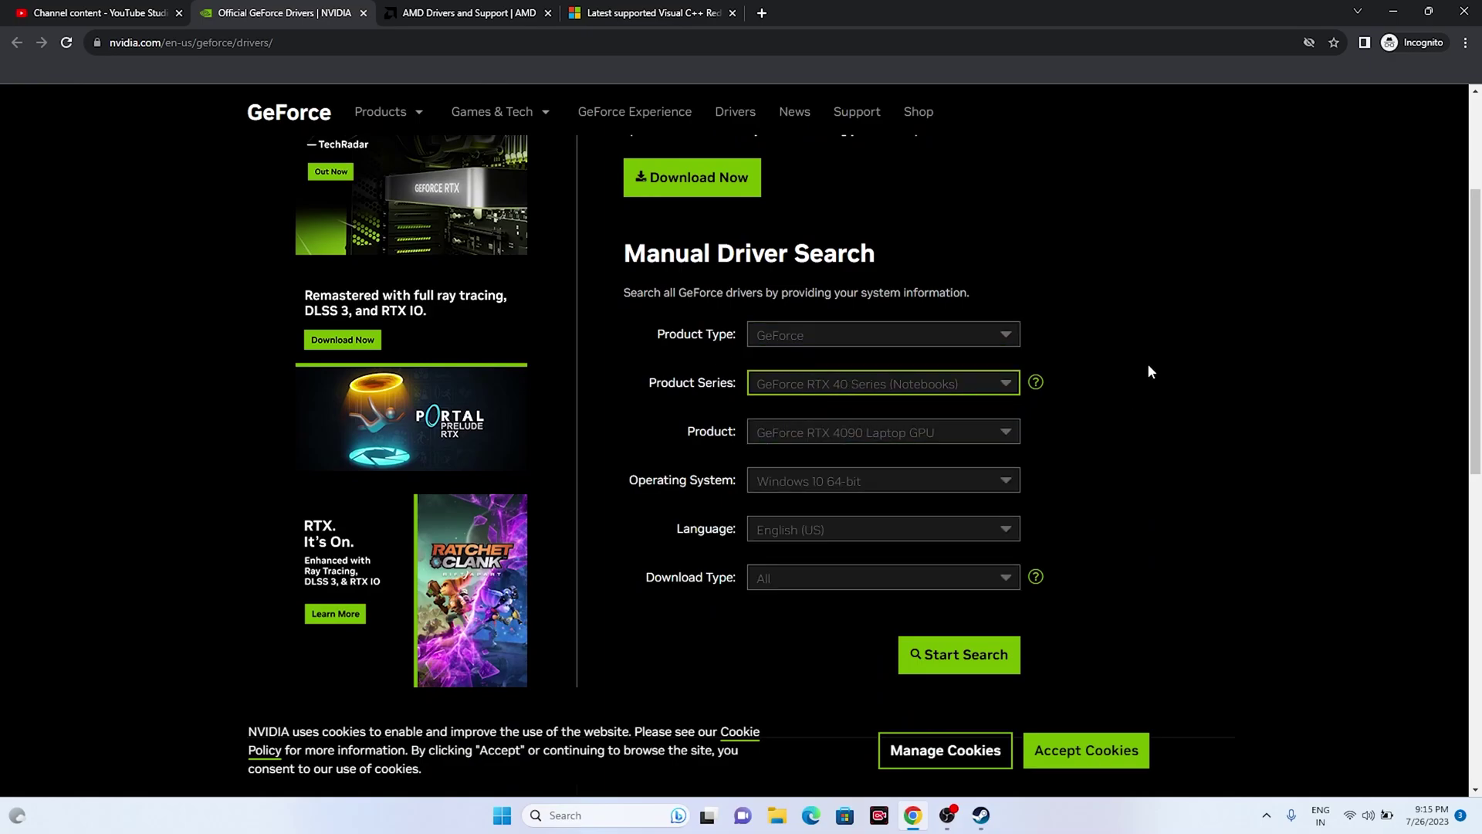
scroll(1142, 366, "down", 2)
left_click(827, 345)
left_click(839, 382)
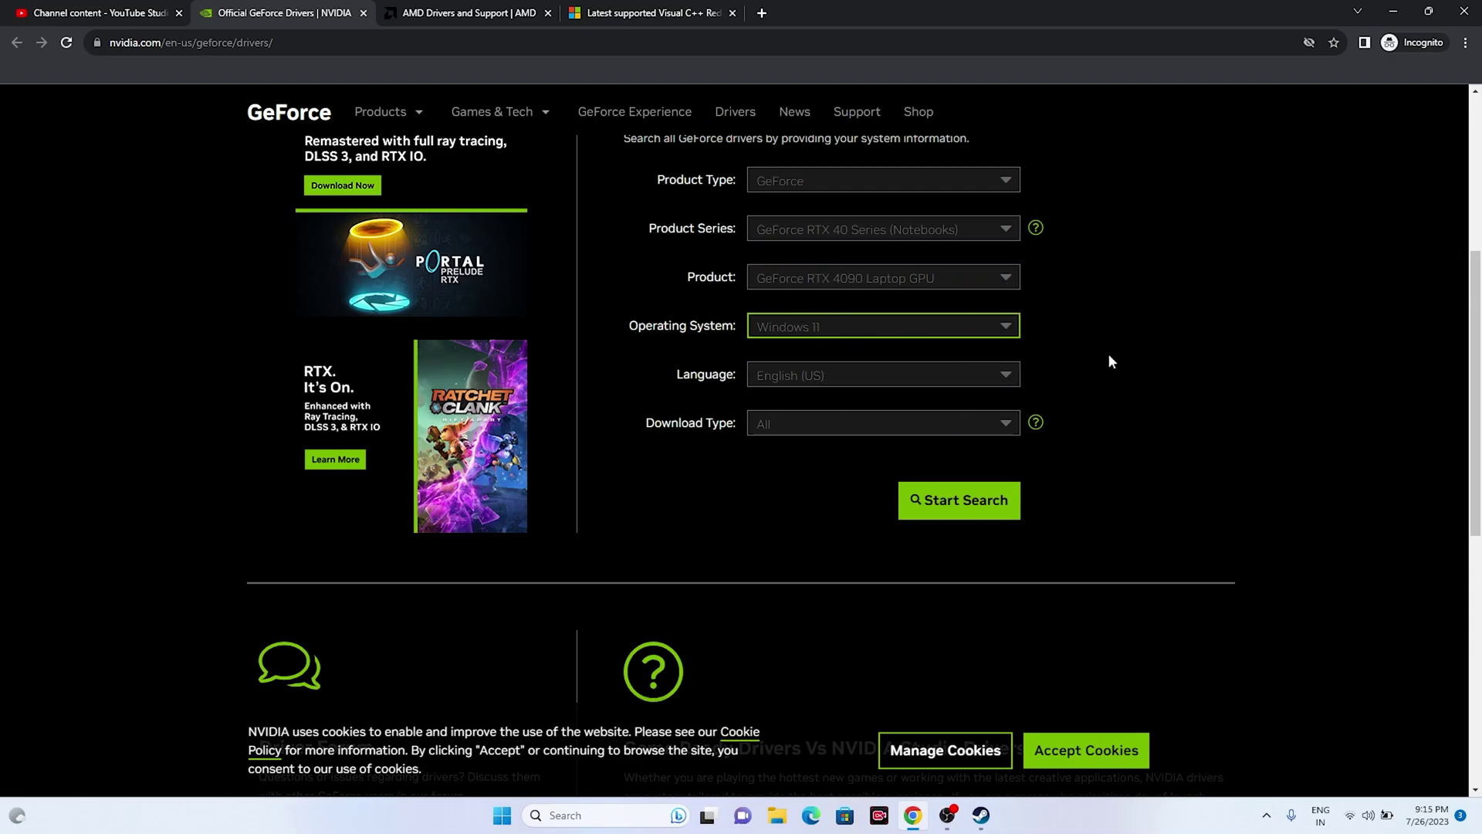
left_click(994, 500)
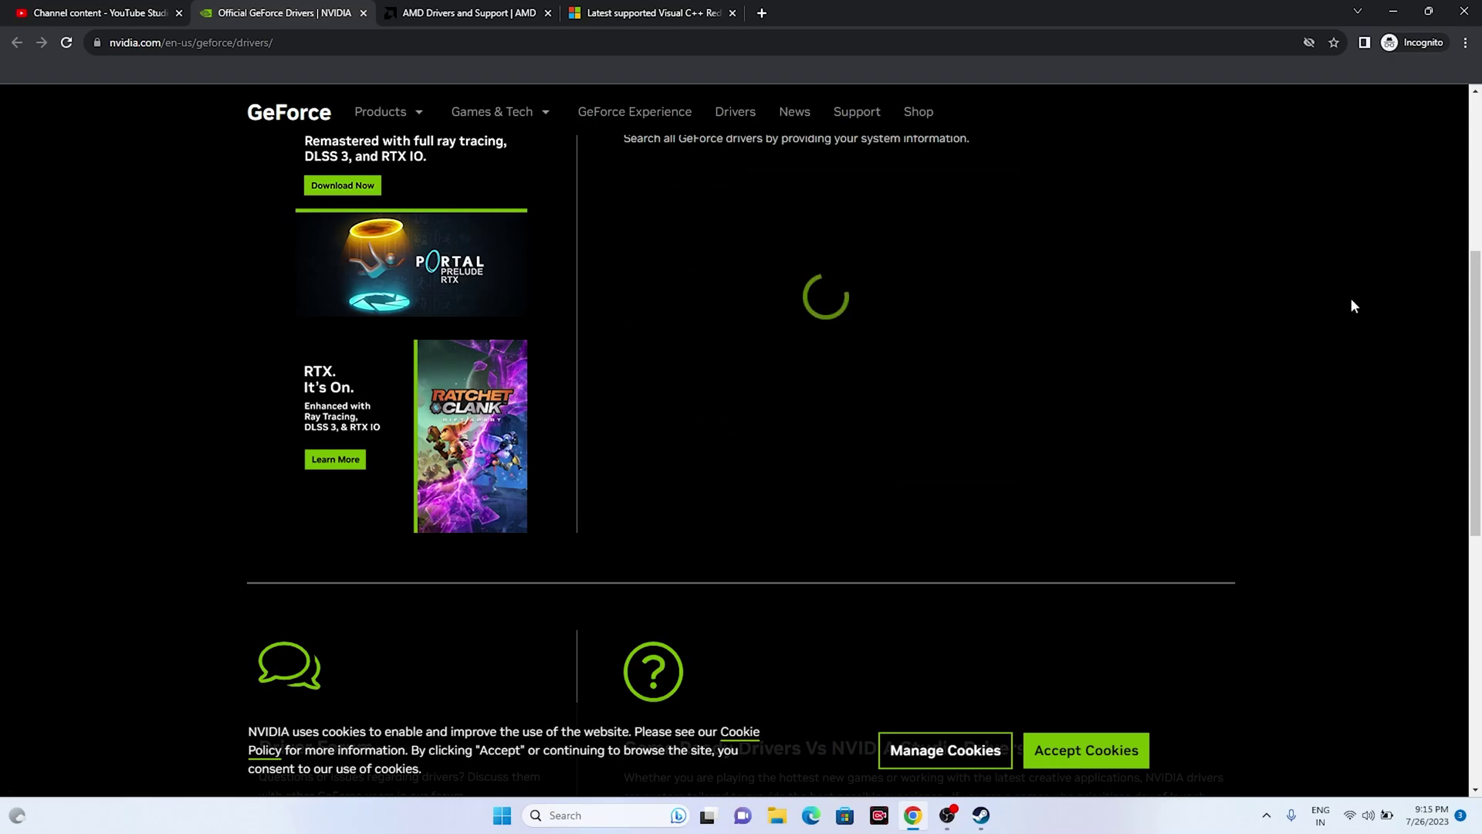
- Review the NVIDIA driver results and highlight the version and release date of the newest GeForce Game Ready Driver
scroll(1336, 286, "down", 4)
scroll(1336, 285, "up", 1)
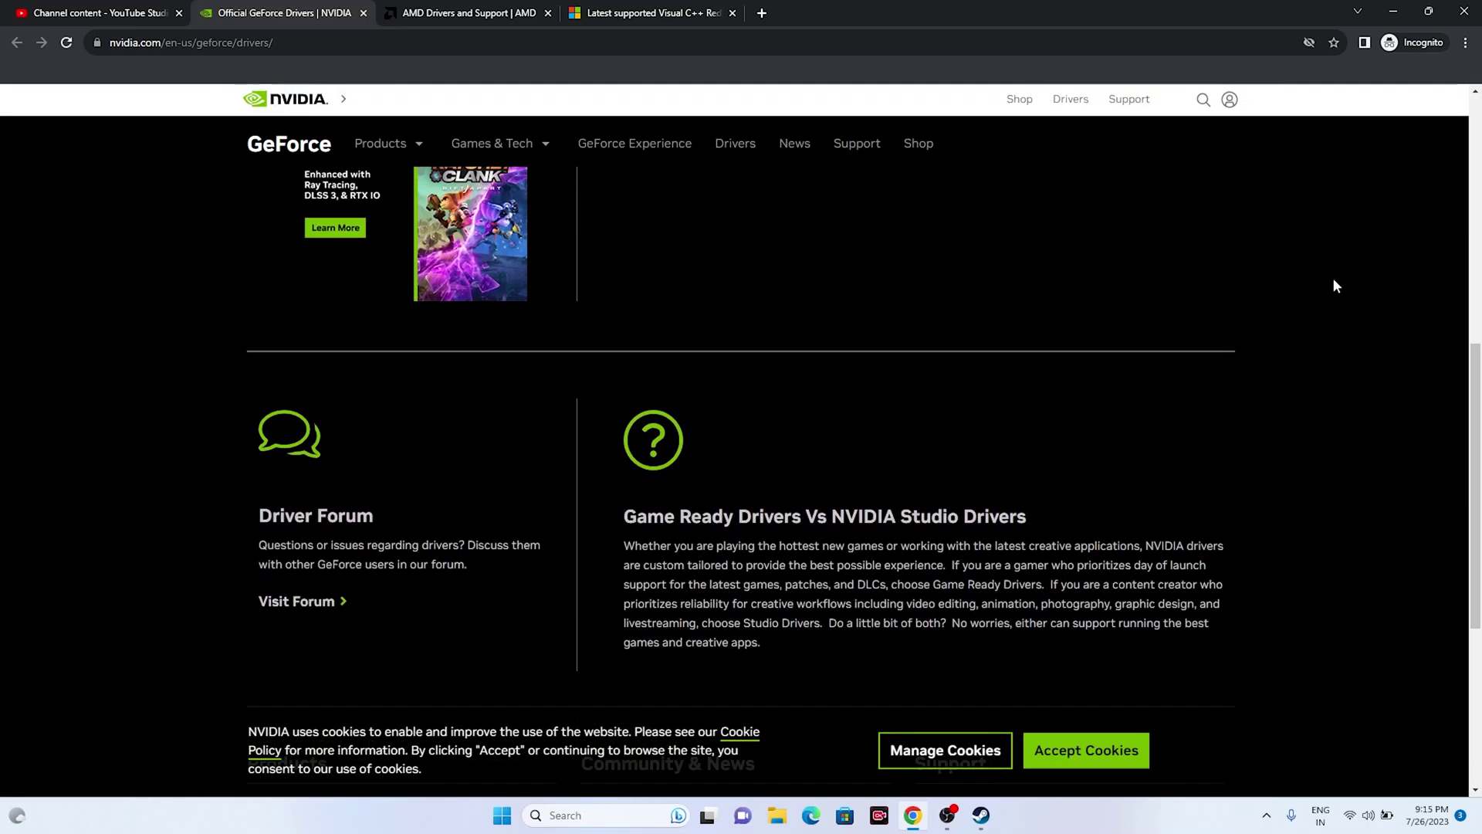
scroll(1333, 286, "down", 1)
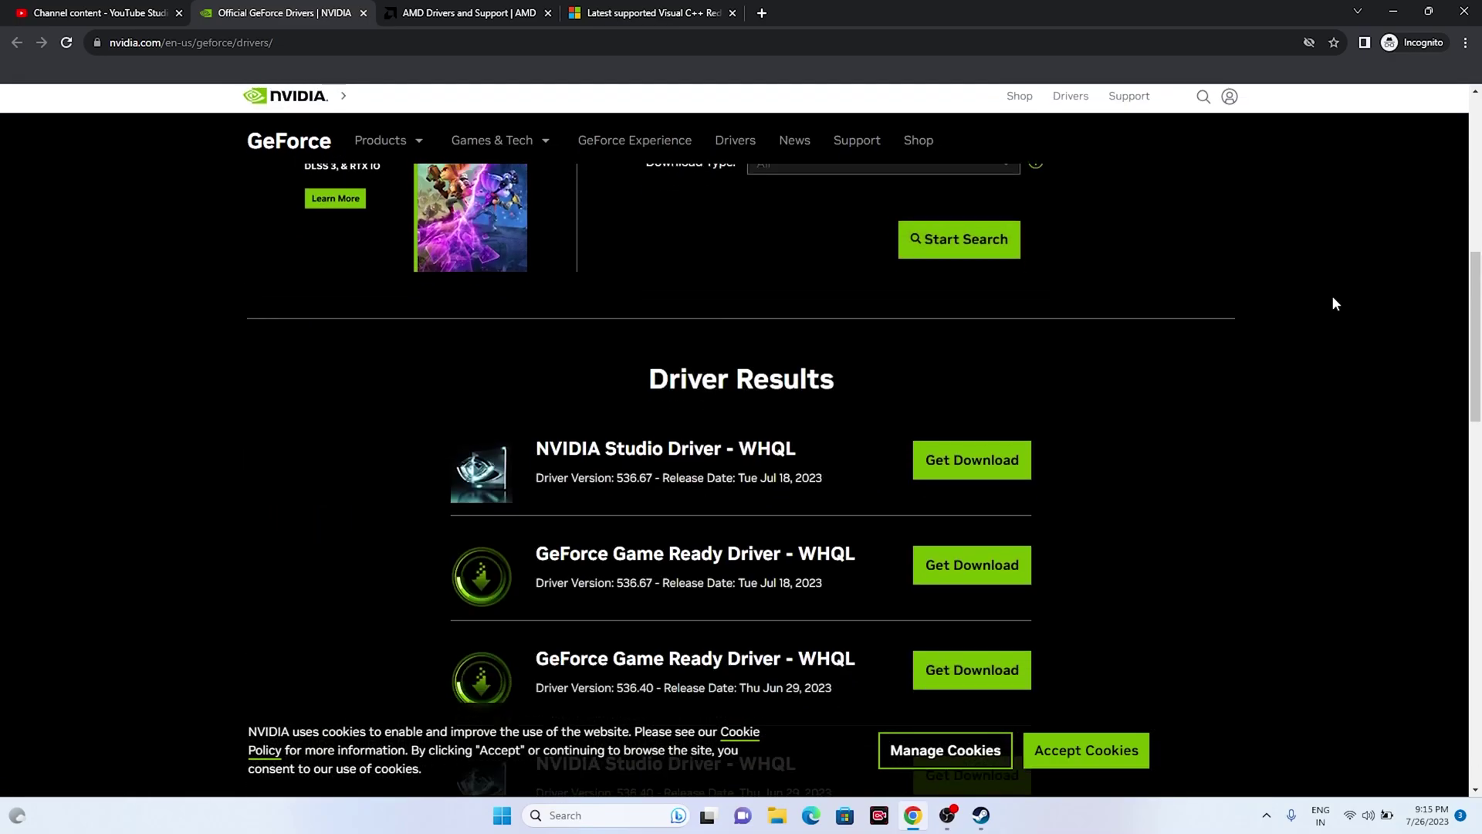
left_click_drag(545, 463, 821, 455)
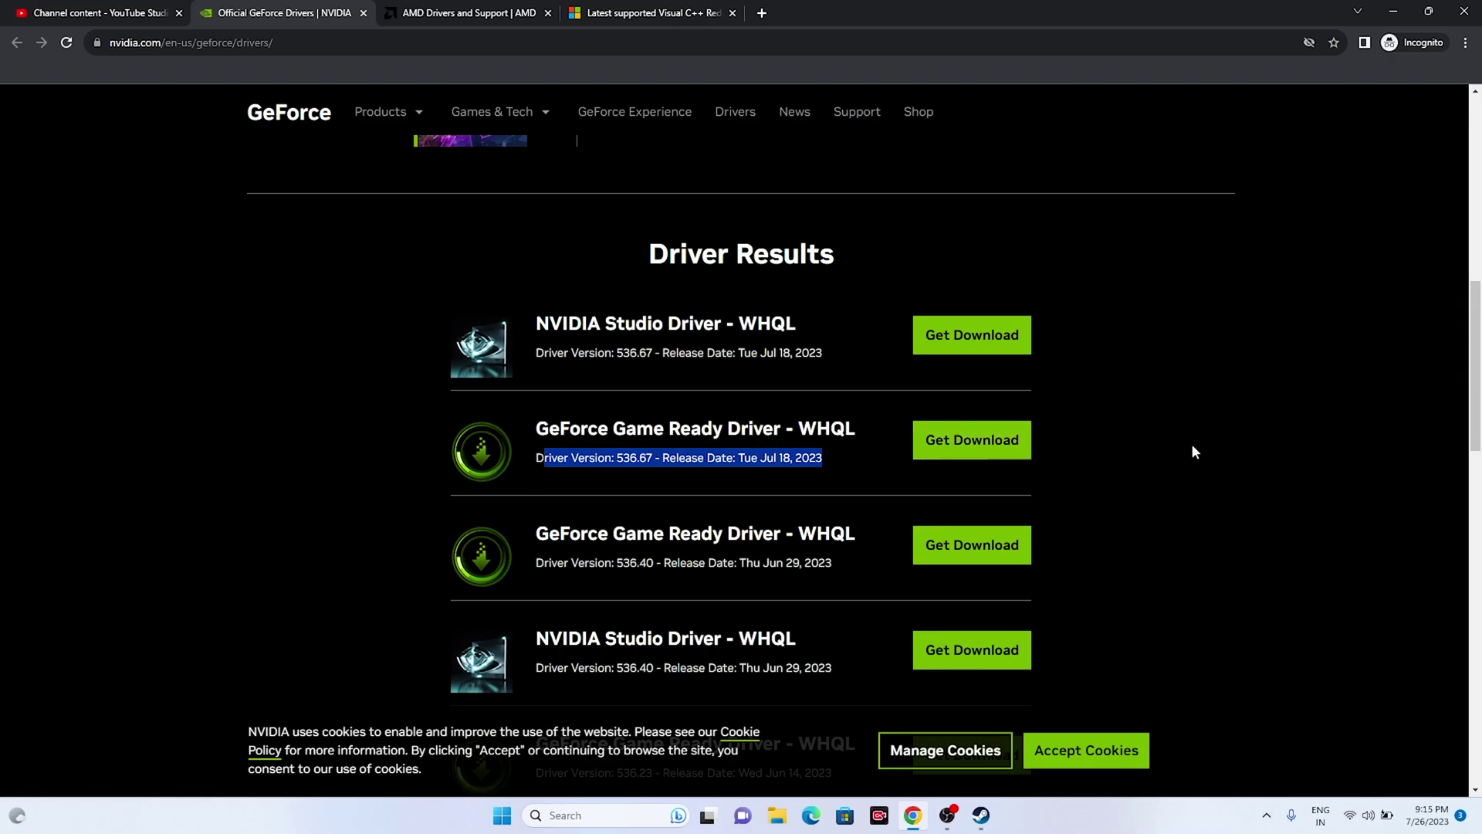
- Find the AMD drivers page for the Radeon RX 7700S in the Radeon RX 7000S Series graphics list
left_click(421, 26)
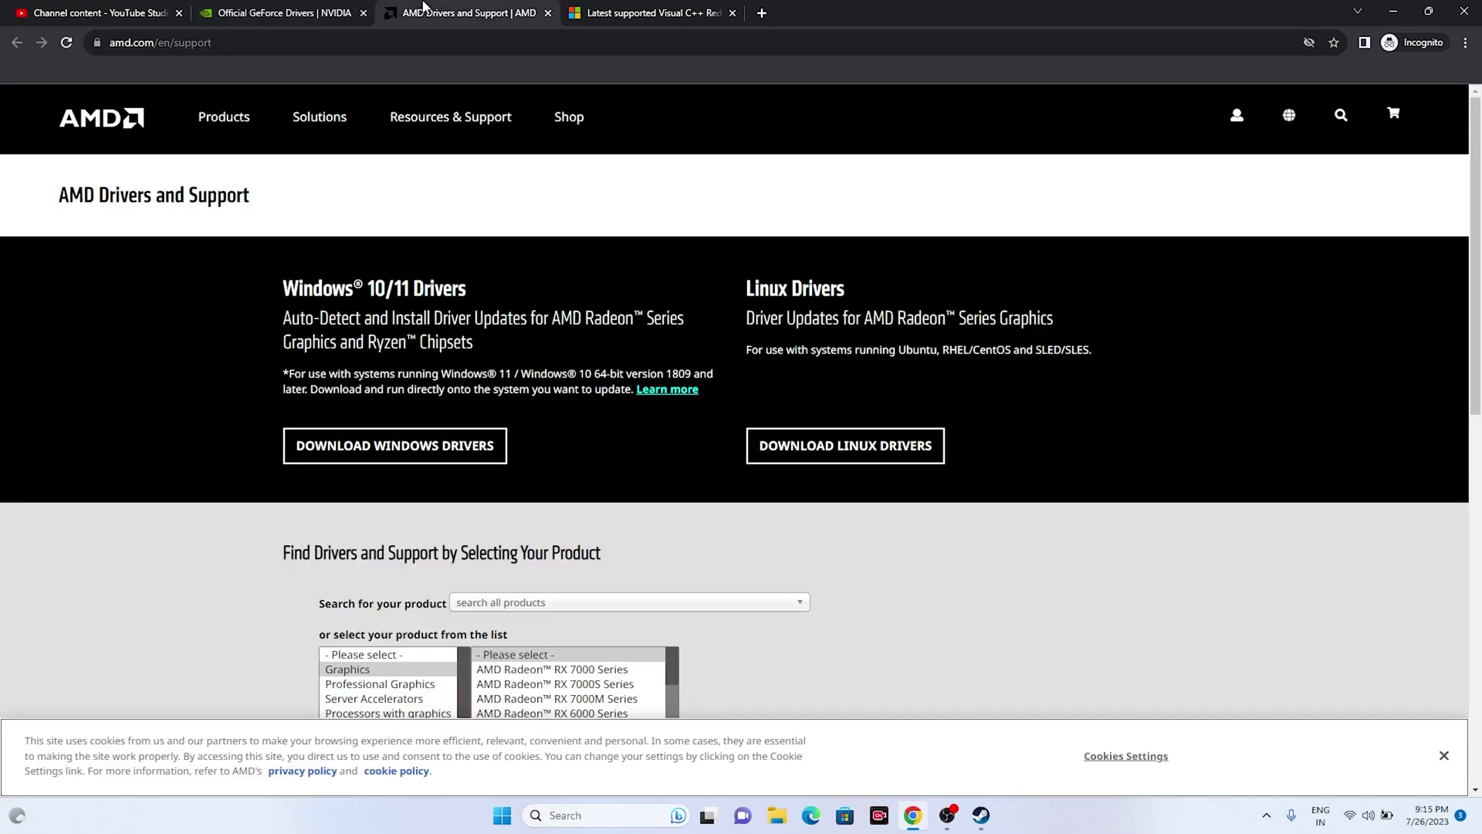
scroll(1288, 397, "down", 3)
left_click(592, 531)
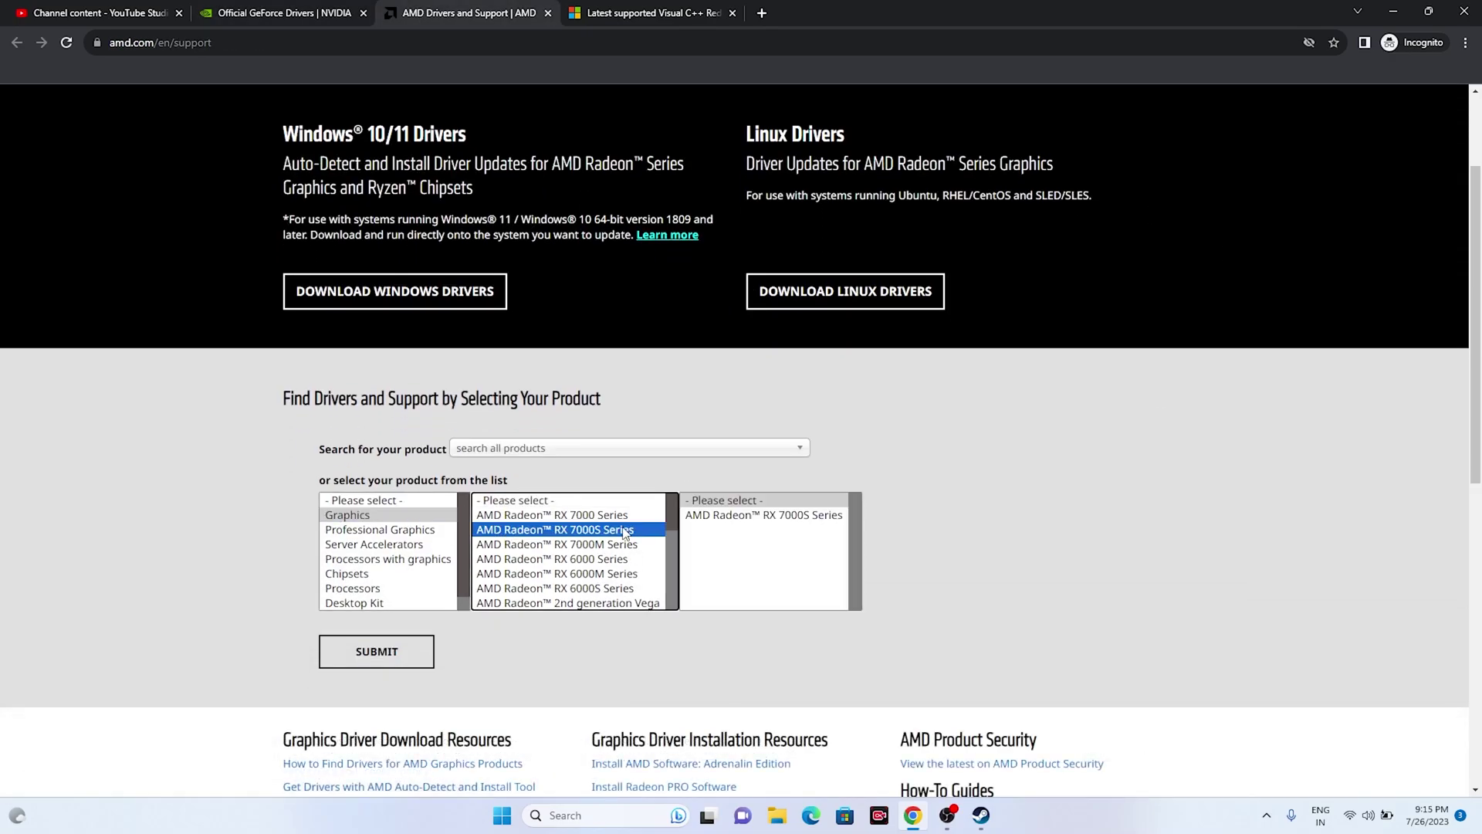
left_click(769, 515)
left_click(900, 517)
left_click(409, 649)
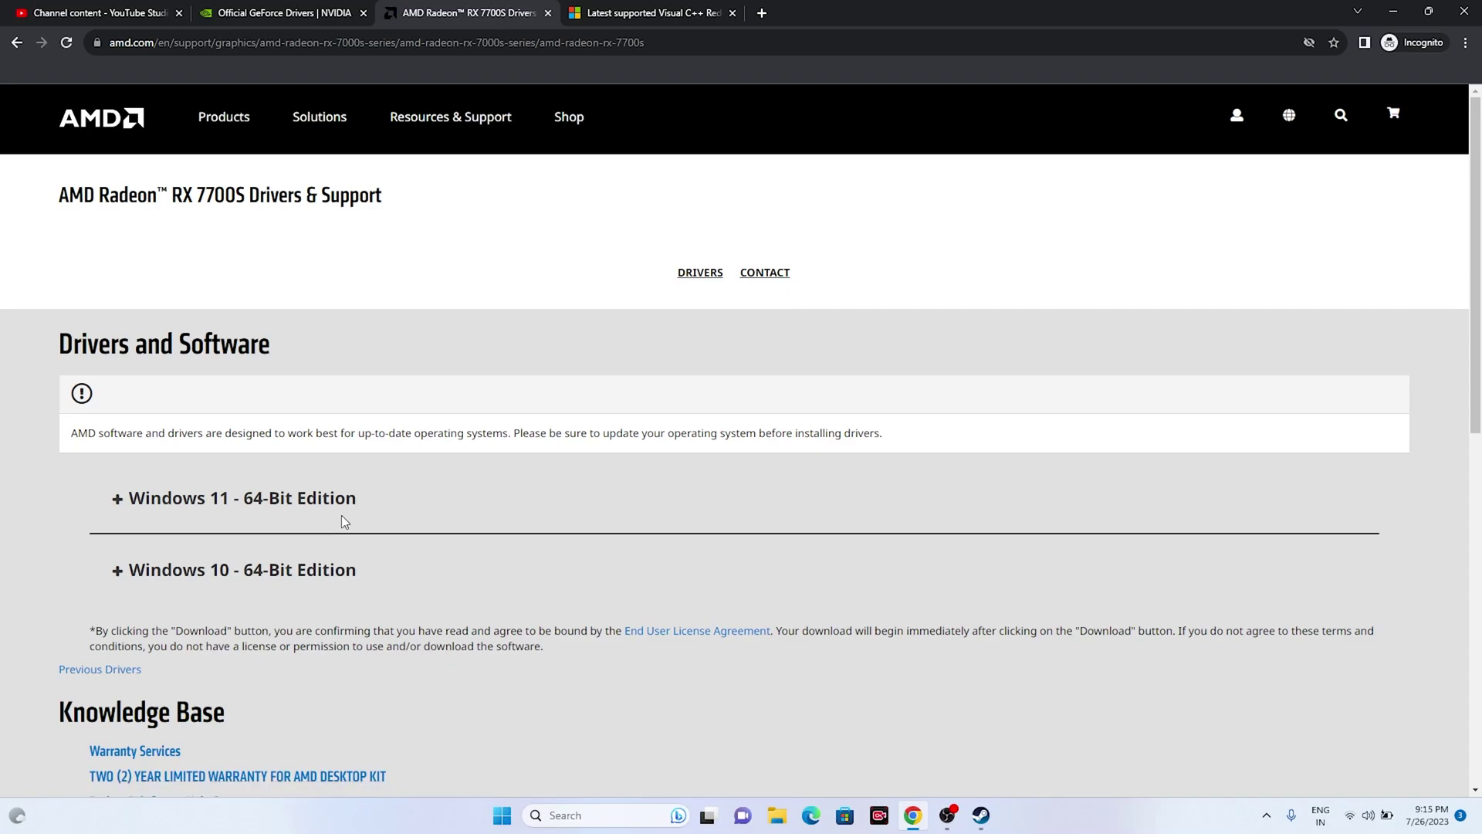
- Examine the X64 and X86 download entries on Microsoft's Visual C++ Redistributable page, and minimize Chrome
left_click(640, 12)
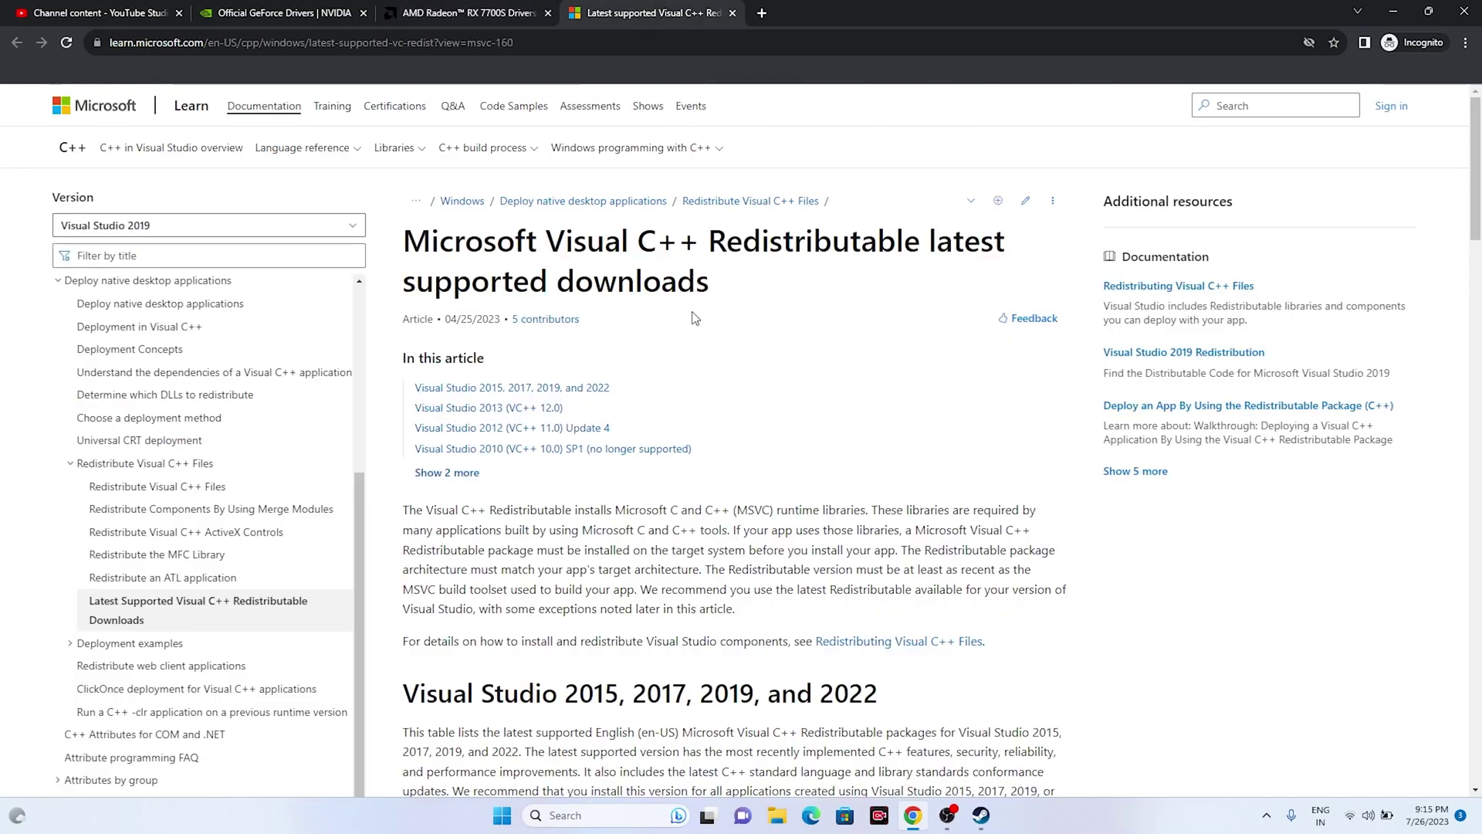
left_click_drag(716, 299, 398, 232)
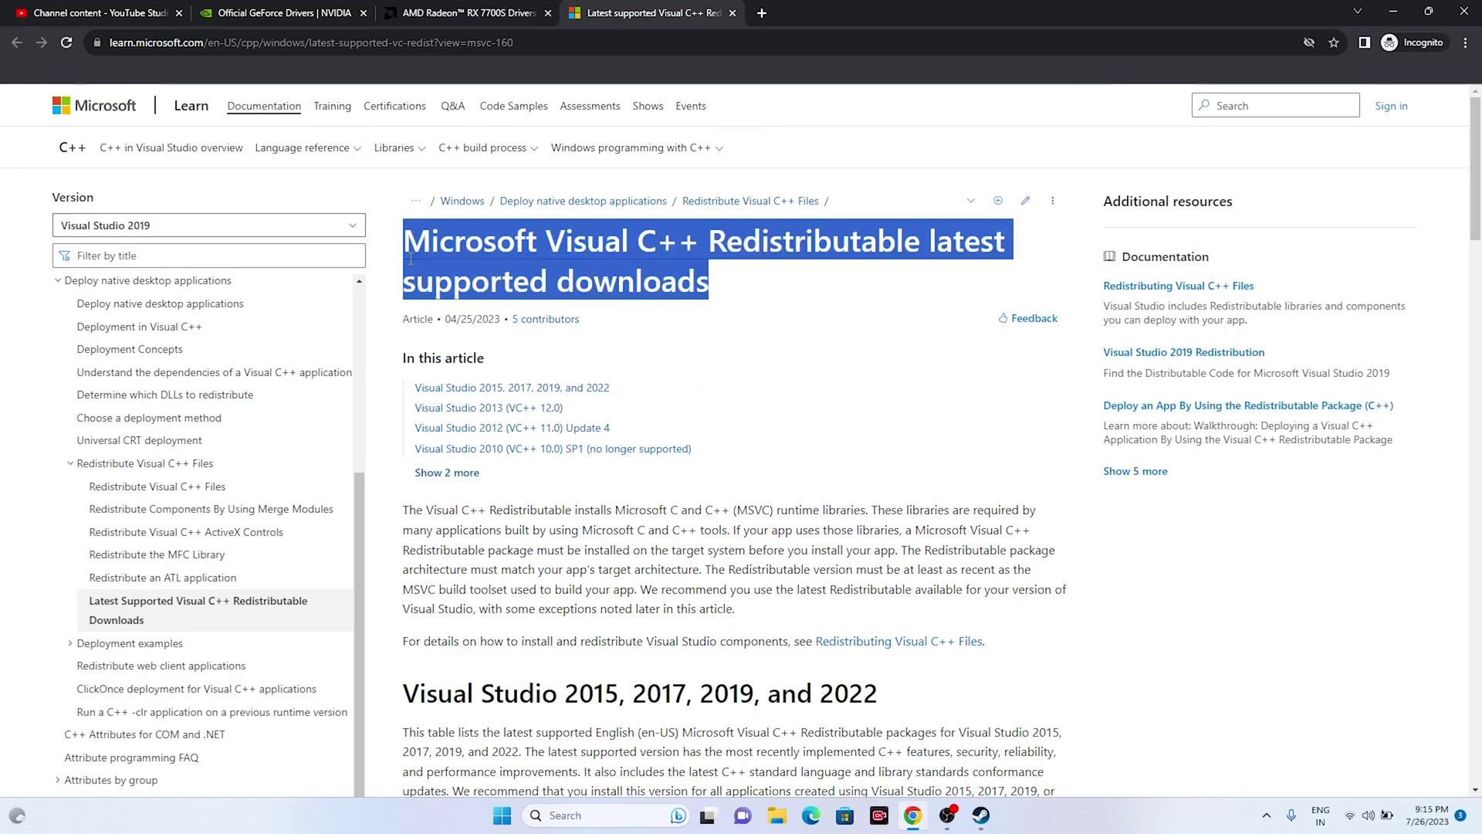
left_click(752, 307)
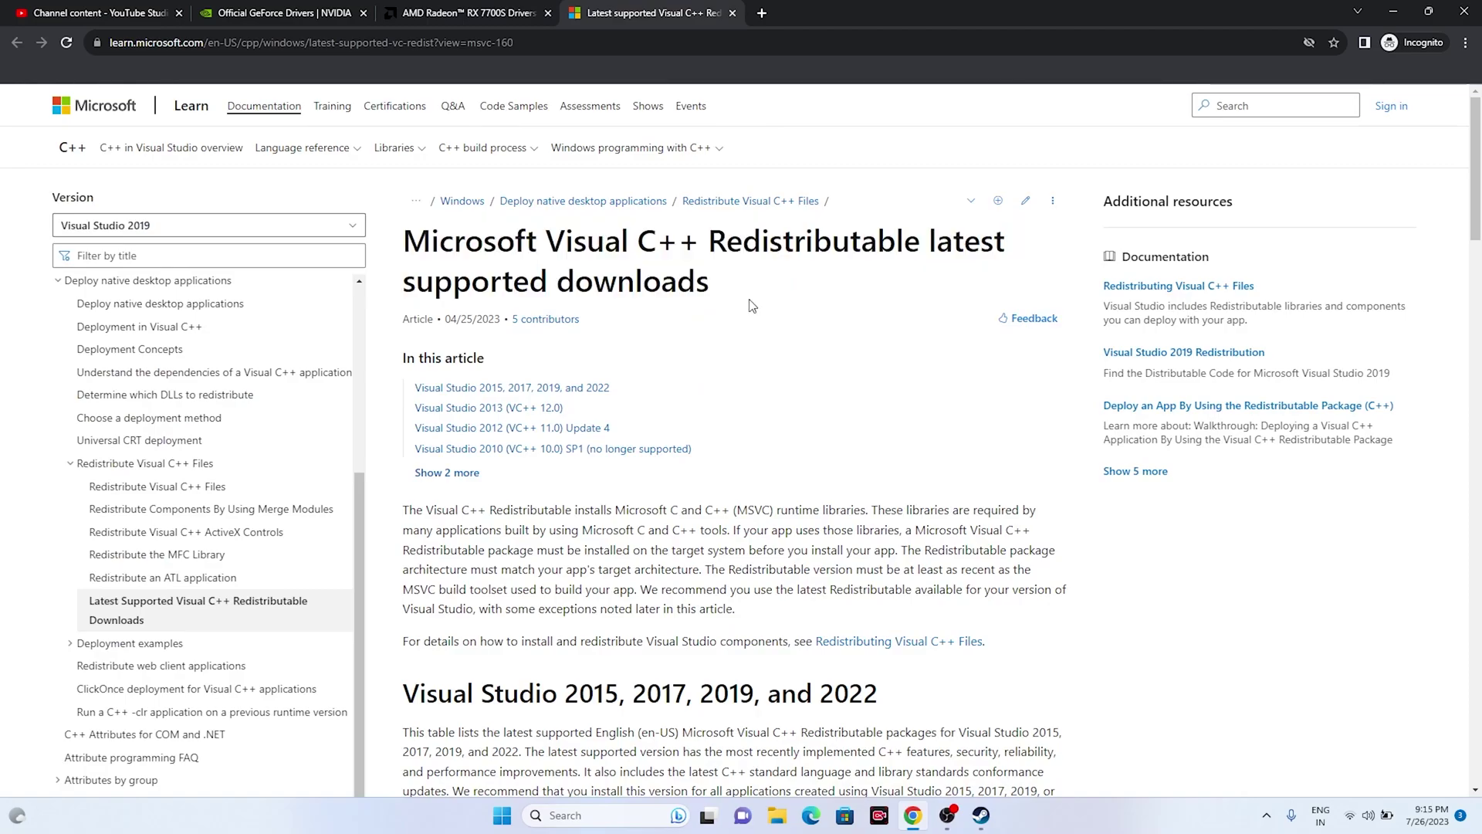
scroll(468, 480, "down", 7)
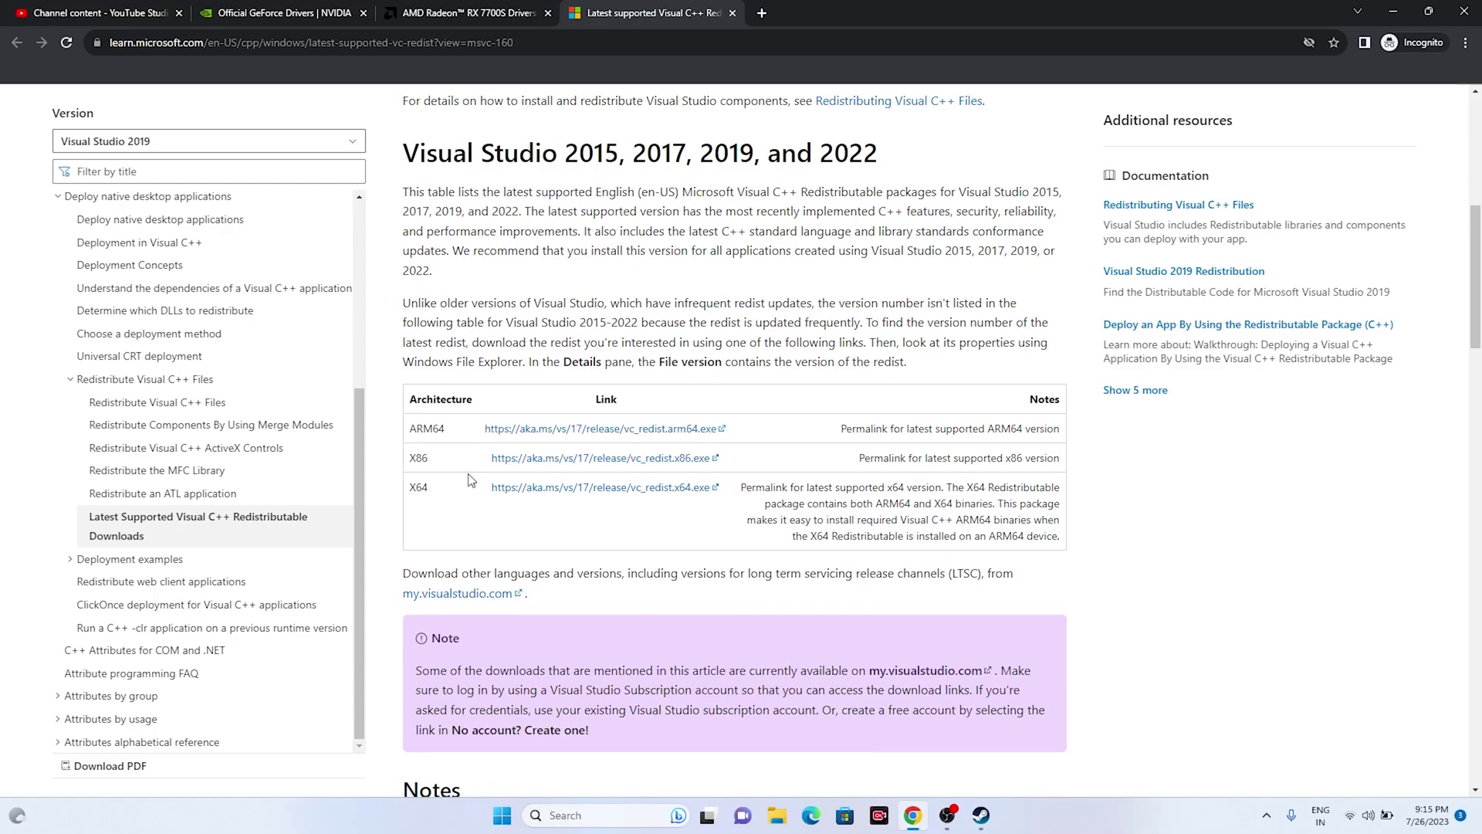
left_click_drag(418, 488, 434, 491)
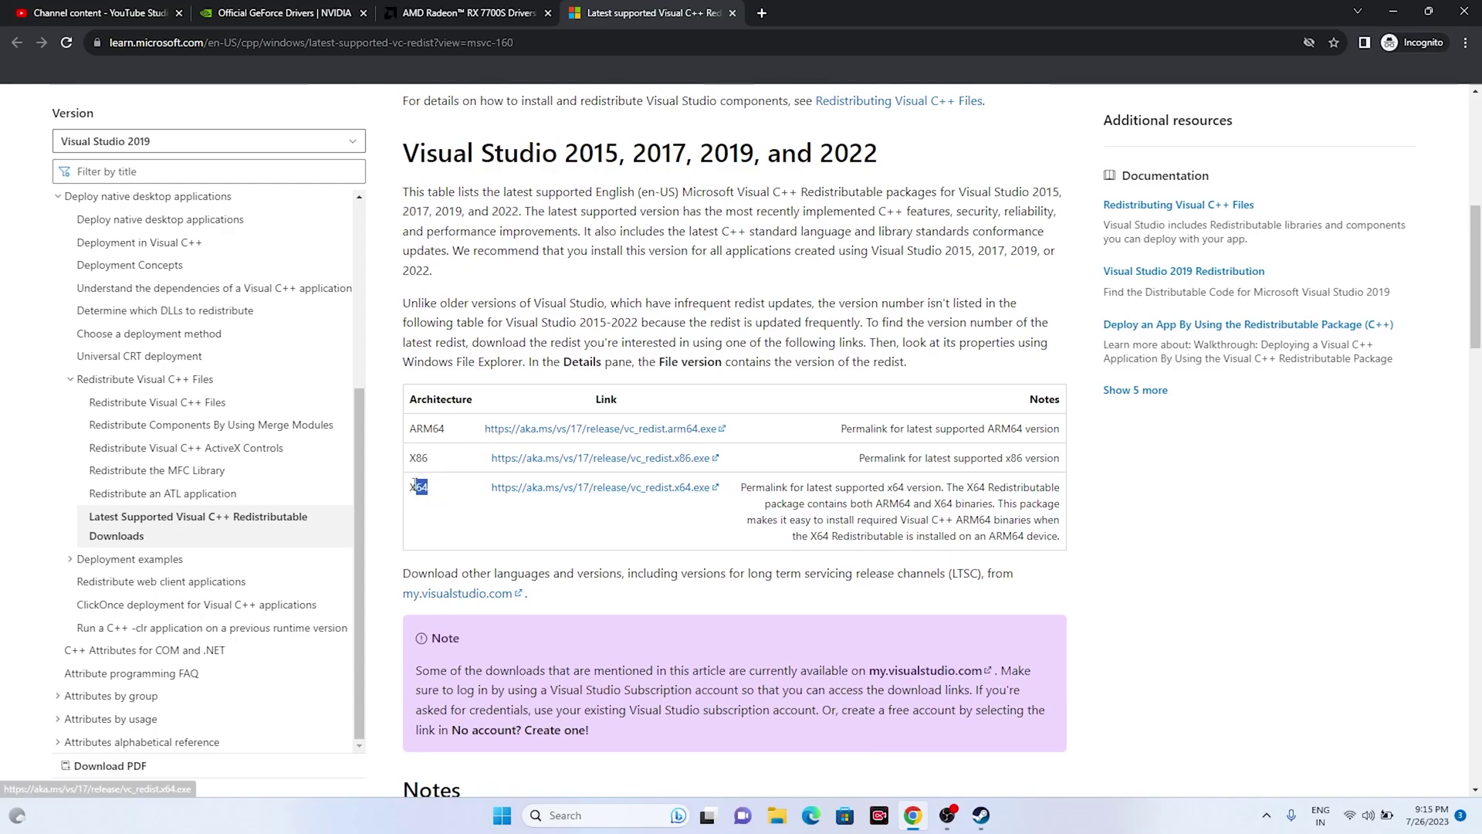
left_click_drag(417, 459, 437, 468)
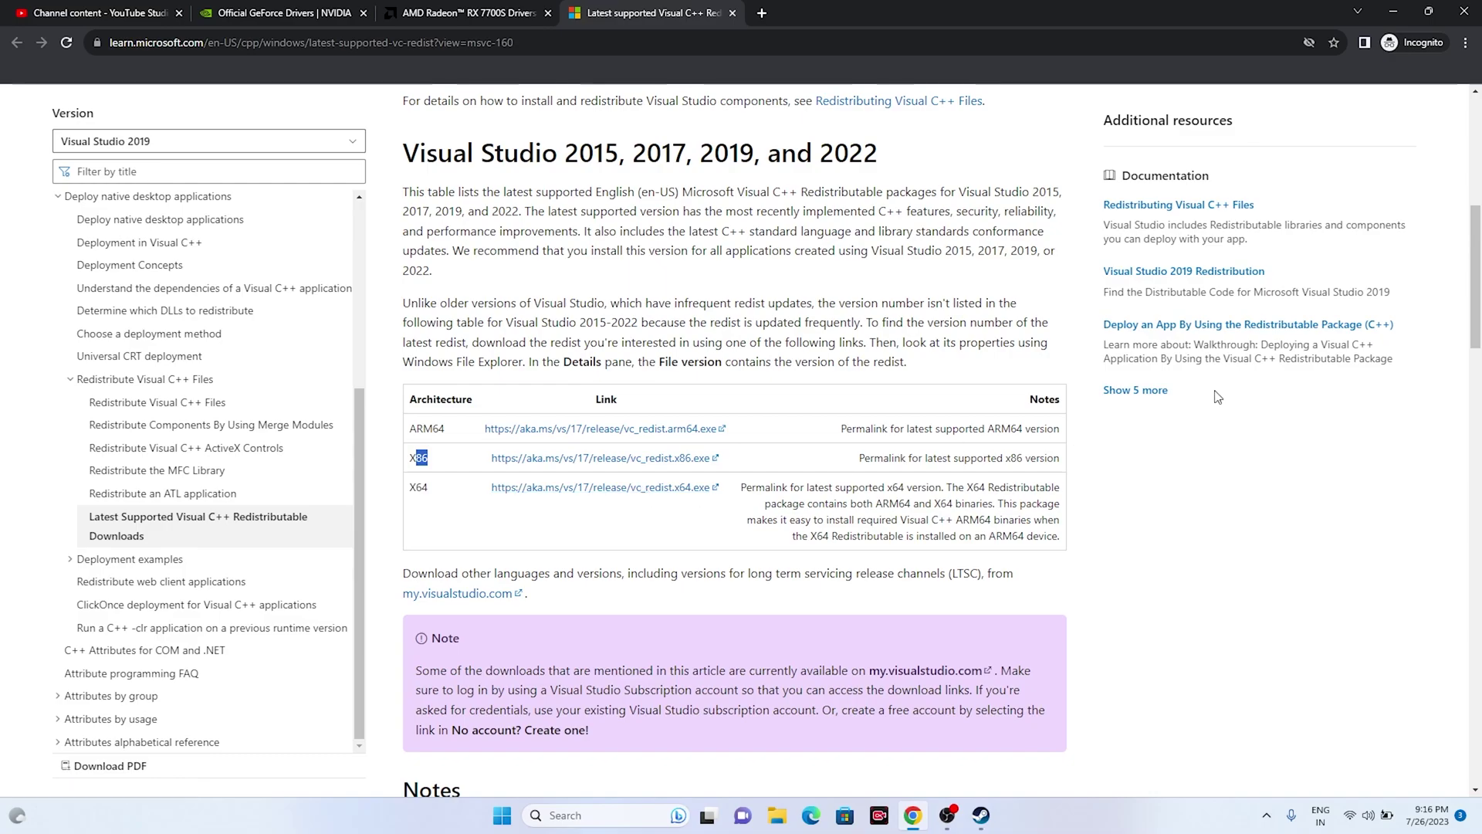
double_click(1385, 17)
left_click(1380, 31)
- View the Manage options, including Uninstall, for Ratchet & Clank: Rift Apart in the Steam library, and minimize Steam
left_click(980, 815)
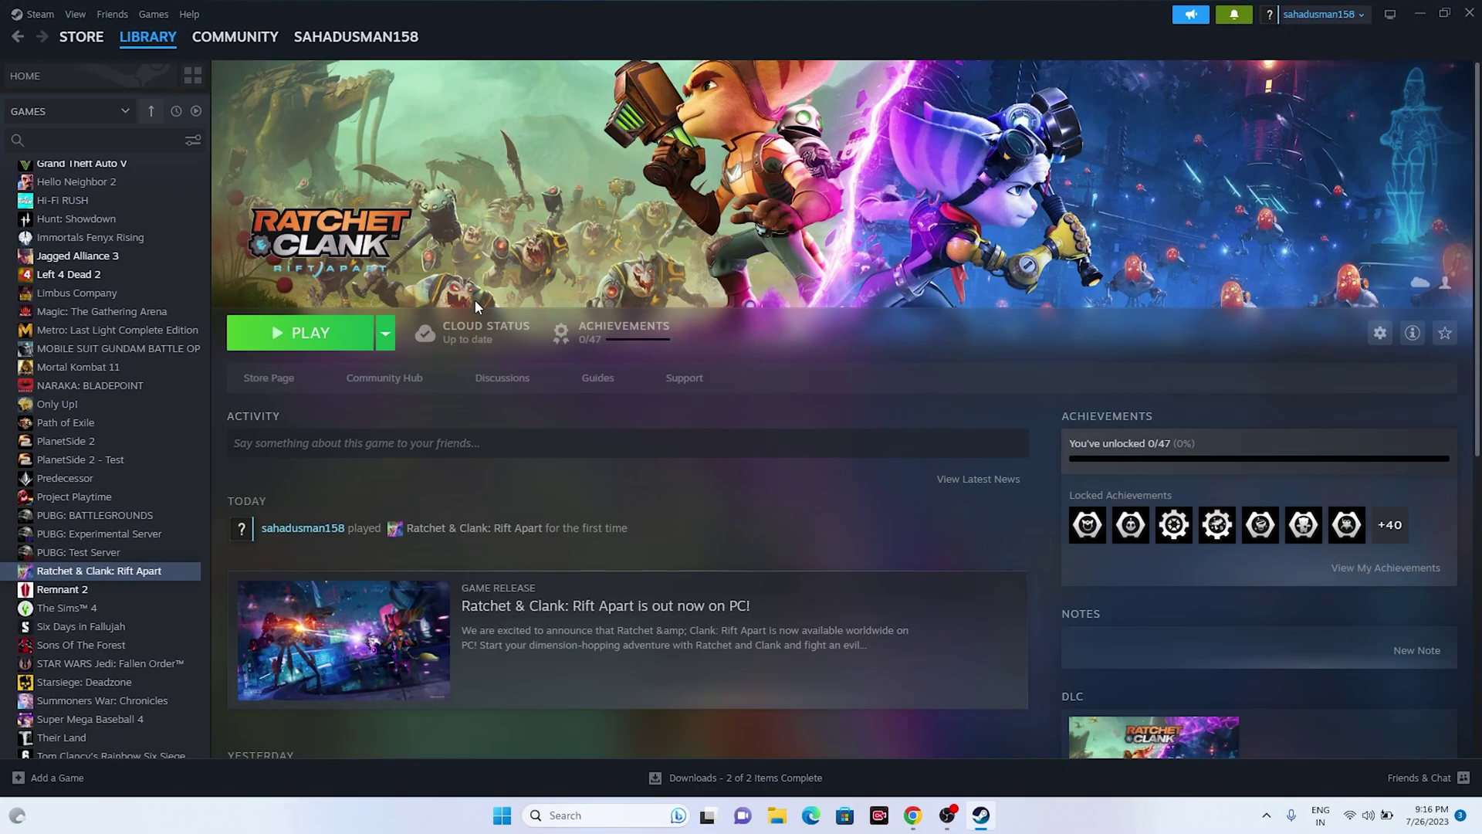
right_click(129, 579)
mouse_move(158, 669)
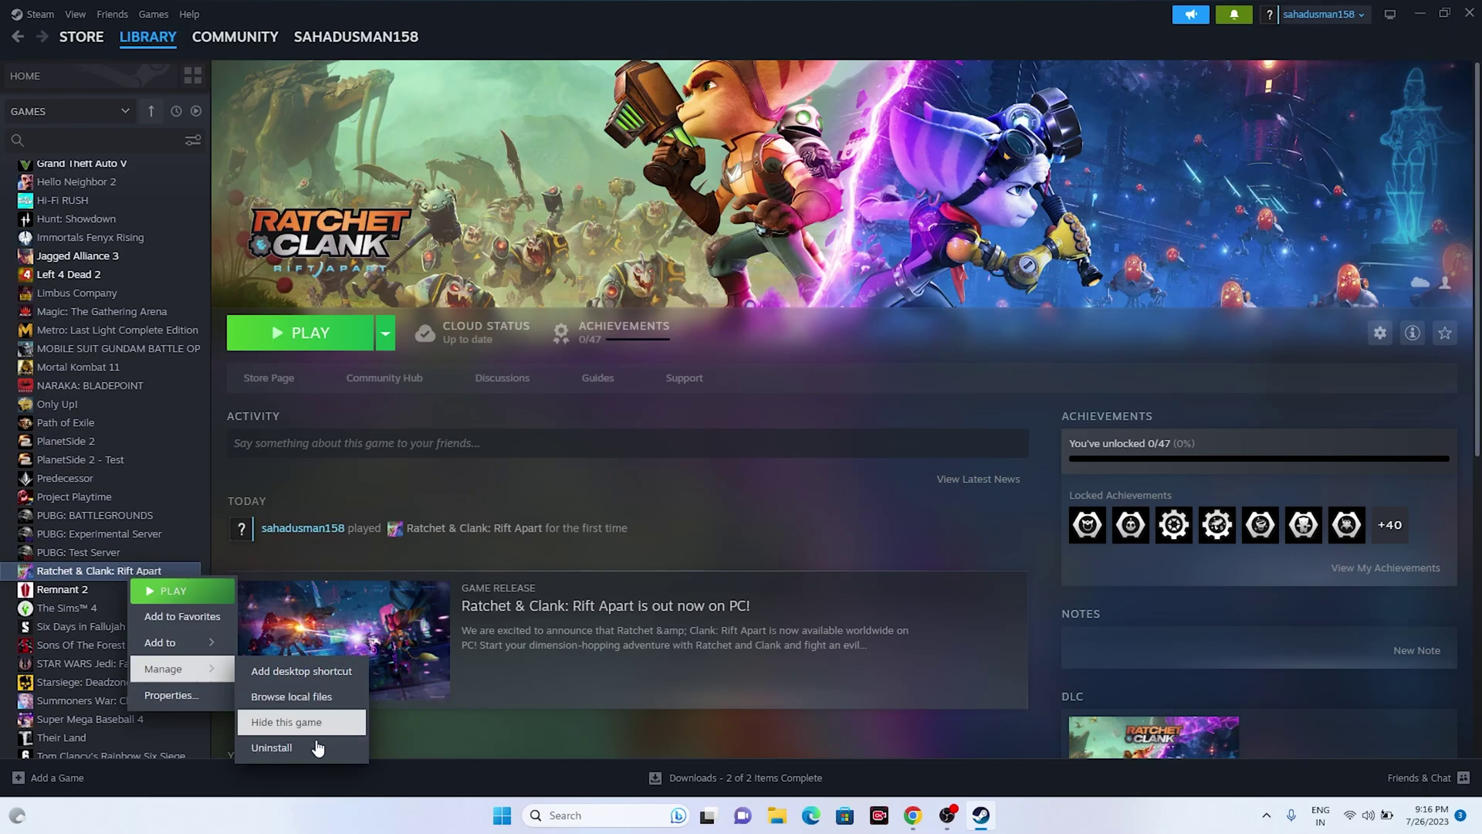
left_click(1419, 17)
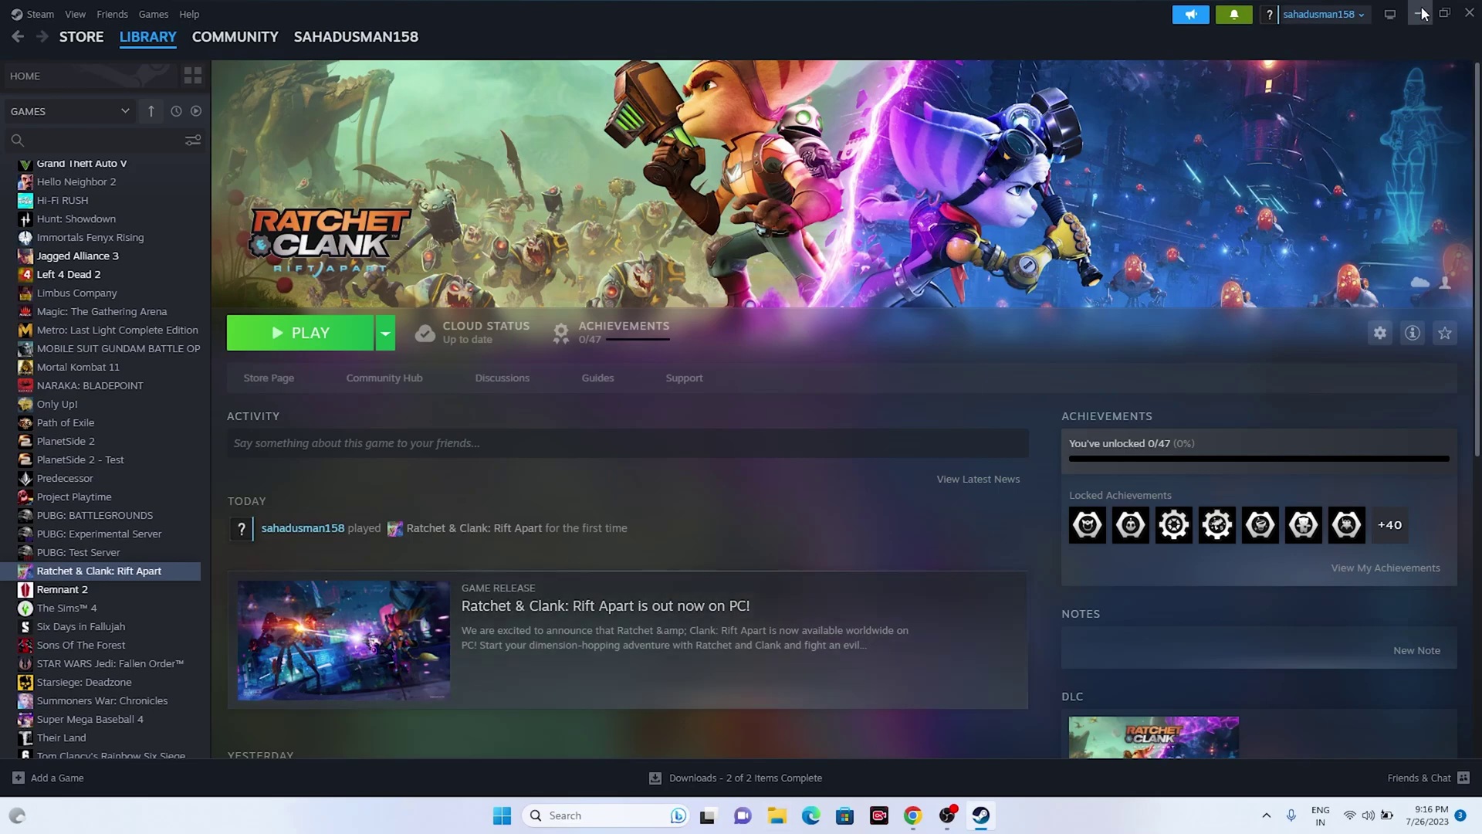
left_click(1422, 14)
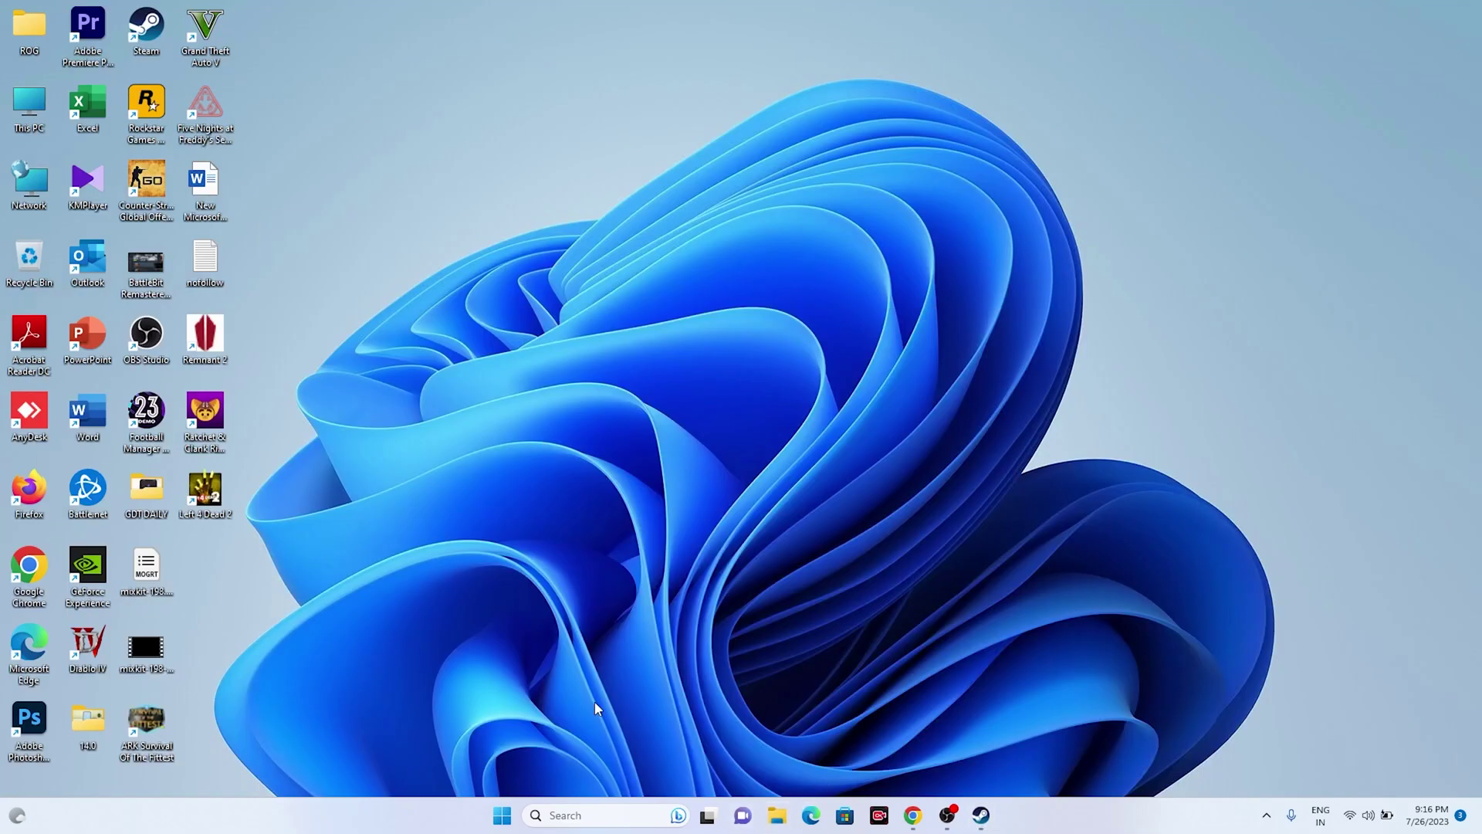
- Check the free space of Local Disk (C:) in File Explorer, close it, and return to Steam
left_click(776, 814)
left_click(63, 492)
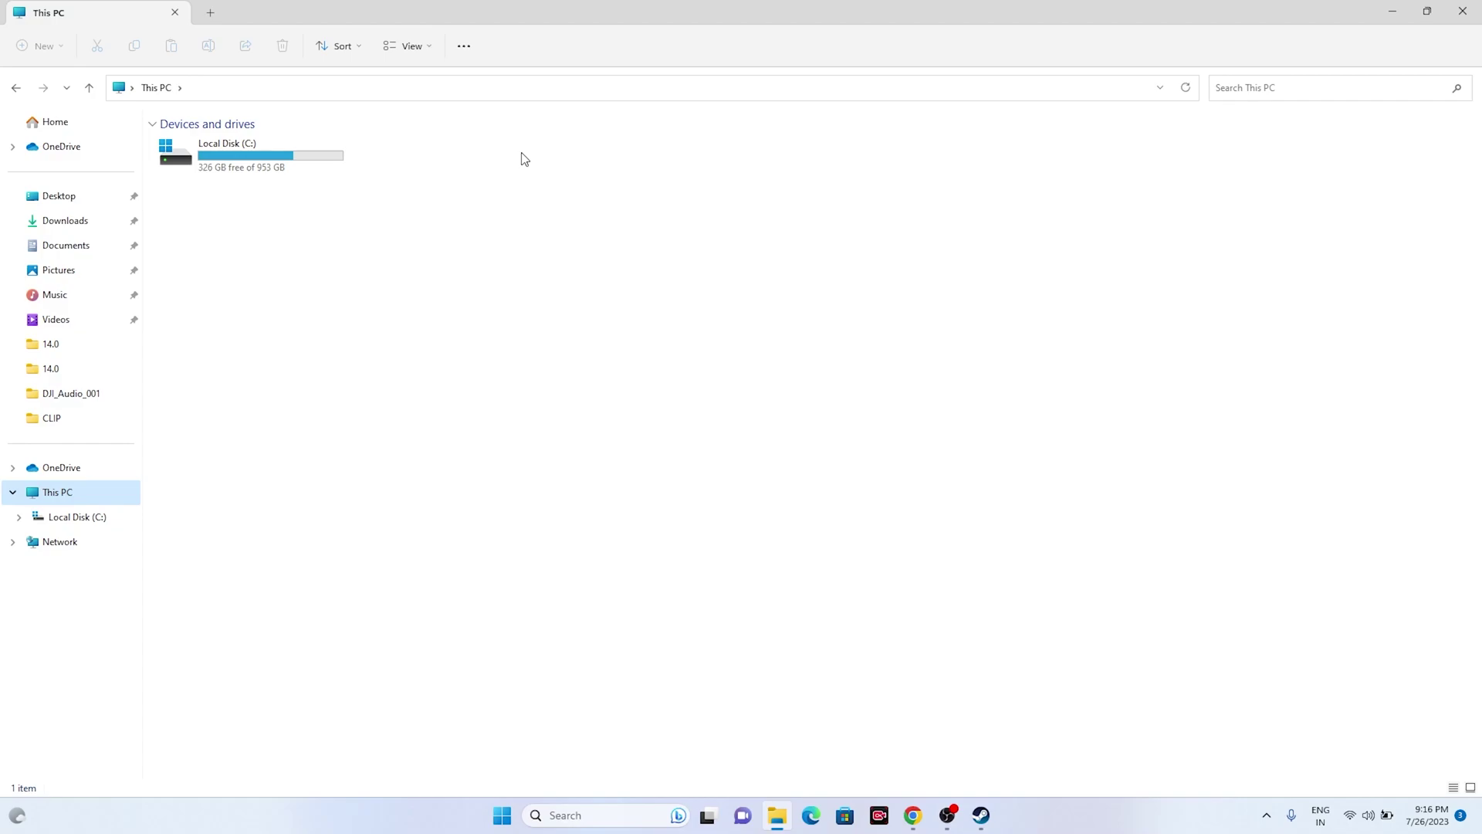
left_click(1463, 11)
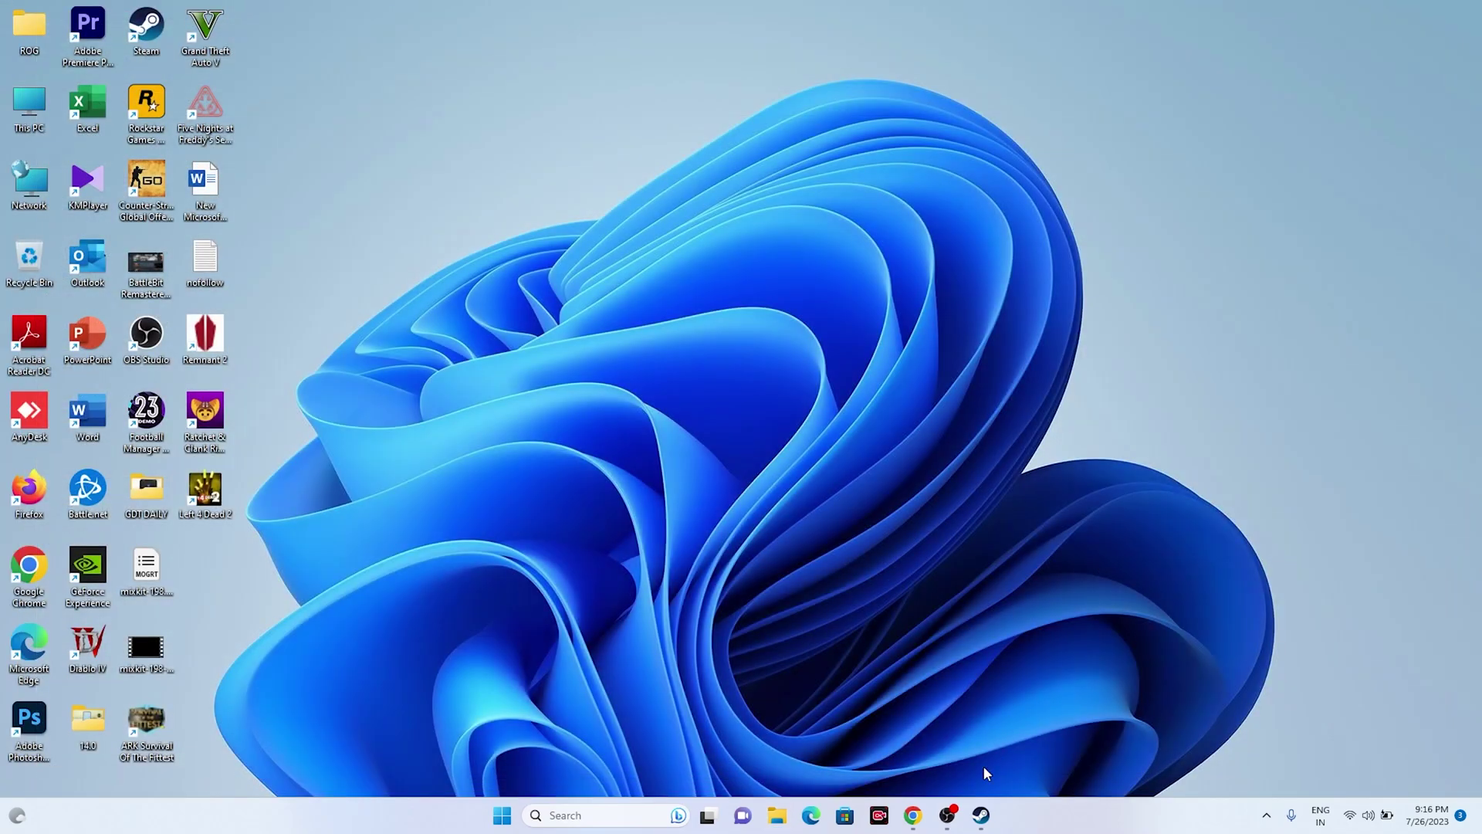
left_click(983, 816)
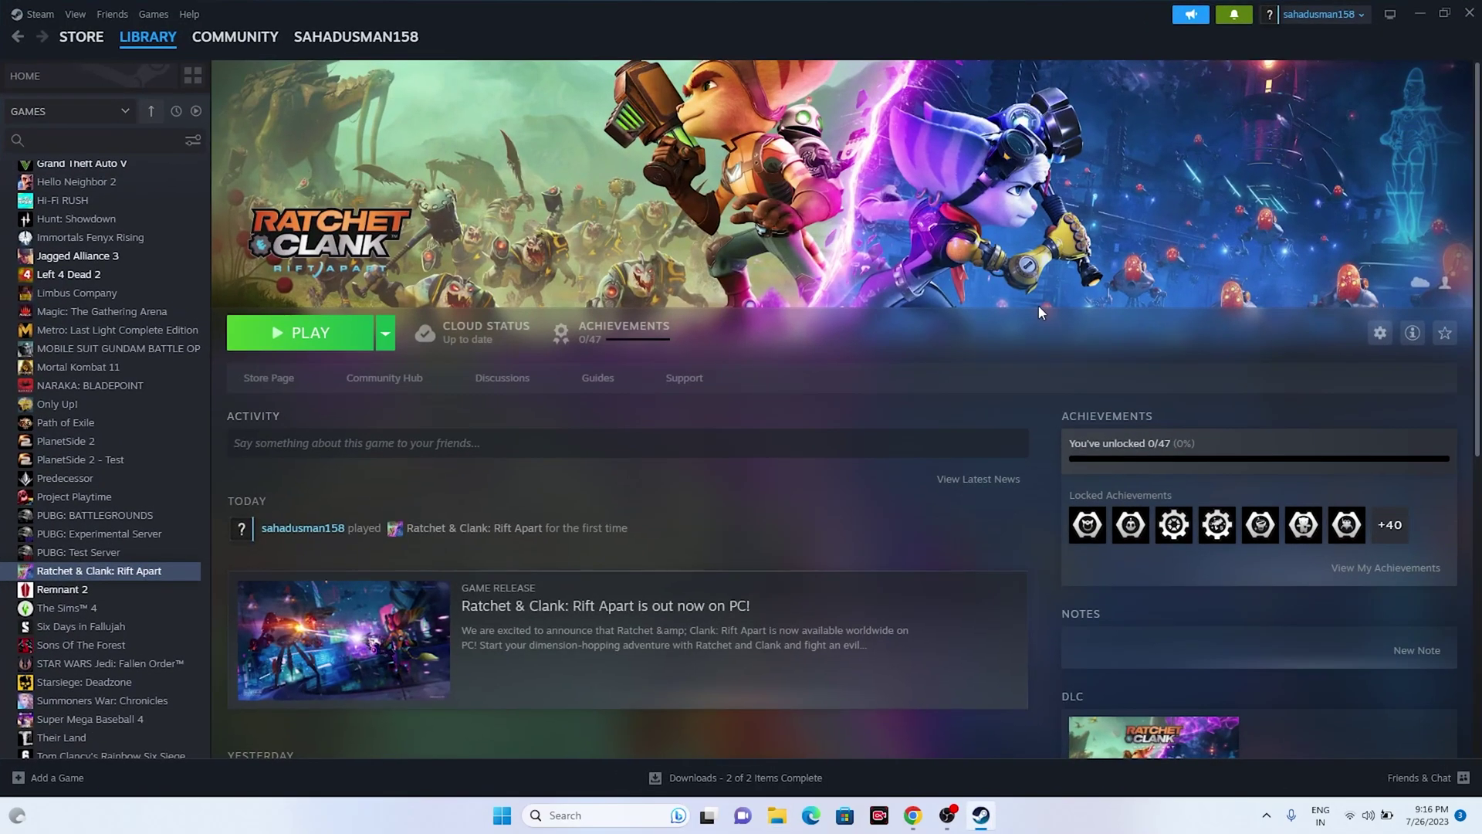